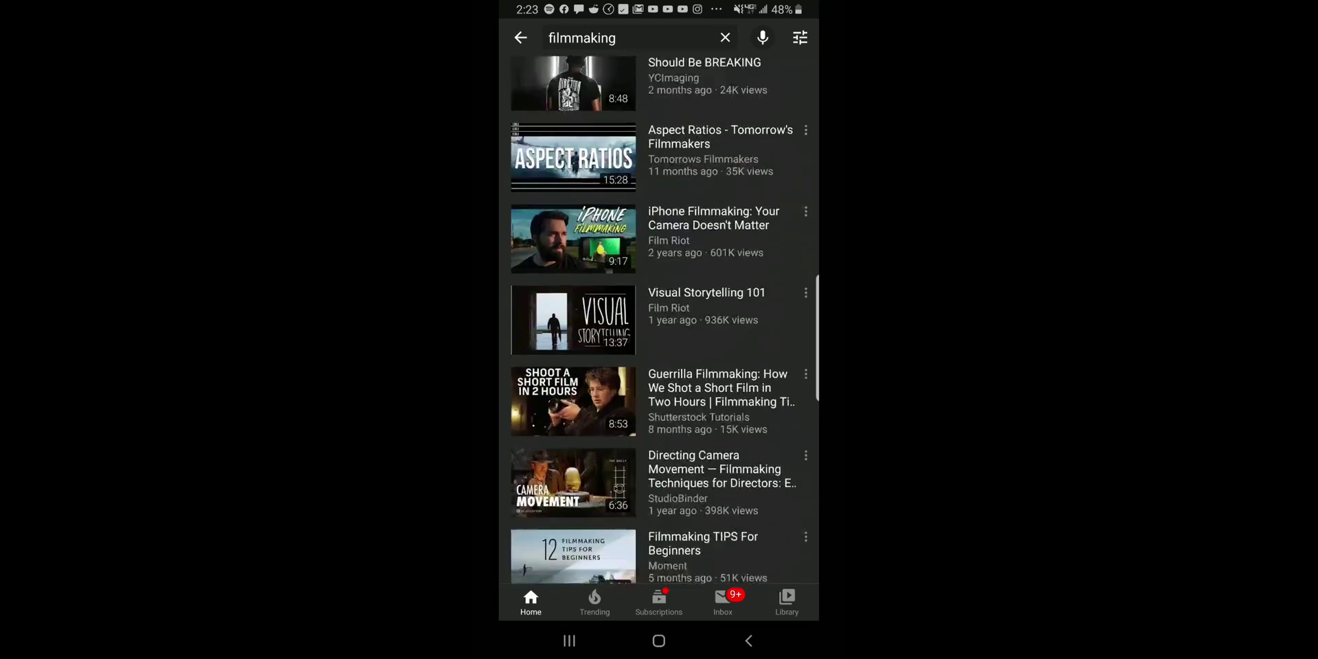
pyautogui.scroll(-10, 658, 323)
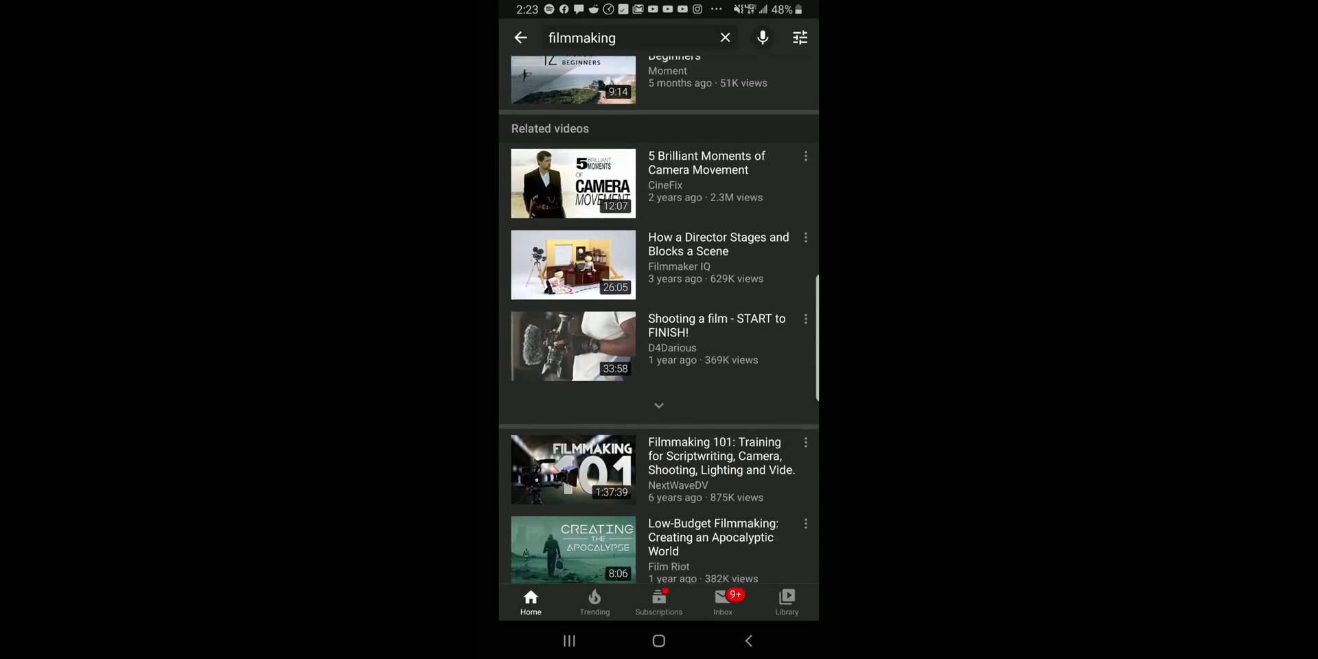
pyautogui.scroll(-10, 659, 322)
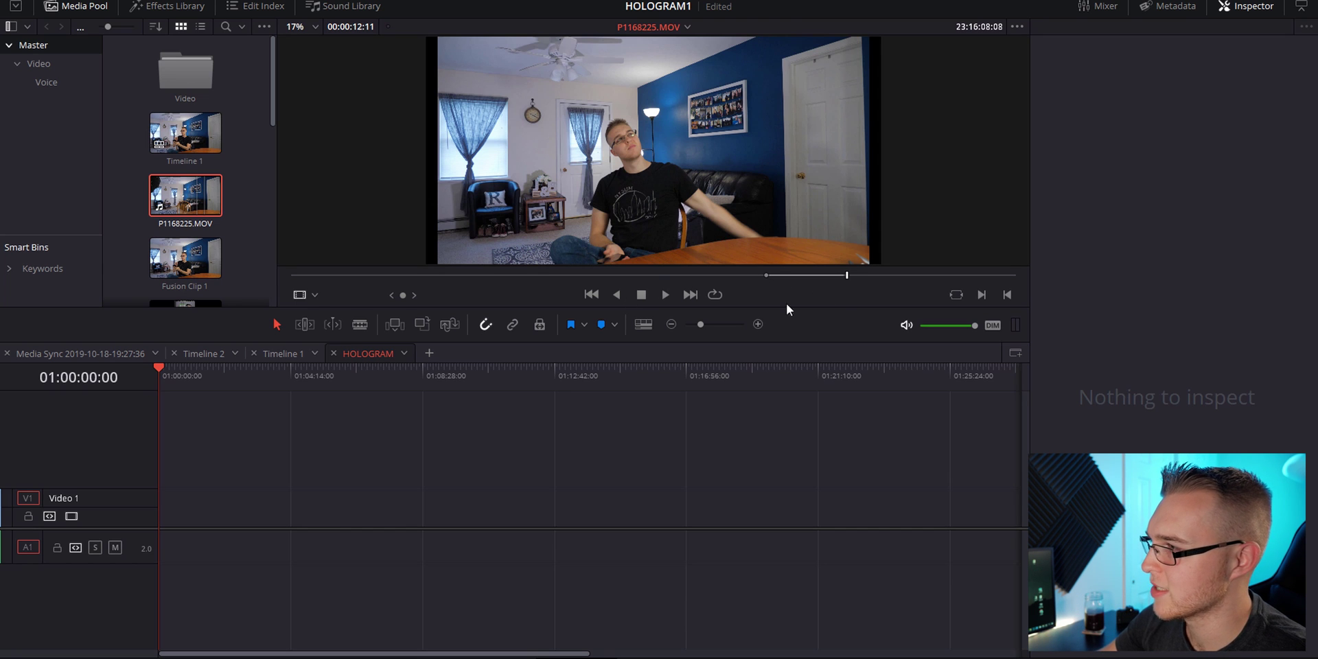
# Place P1168225.MOV at the start of Video 1 and the 20191017_142250.mp4 phone recording after it on Video 2.
pyautogui.moveTo(653, 175); pyautogui.dragTo(167, 513)
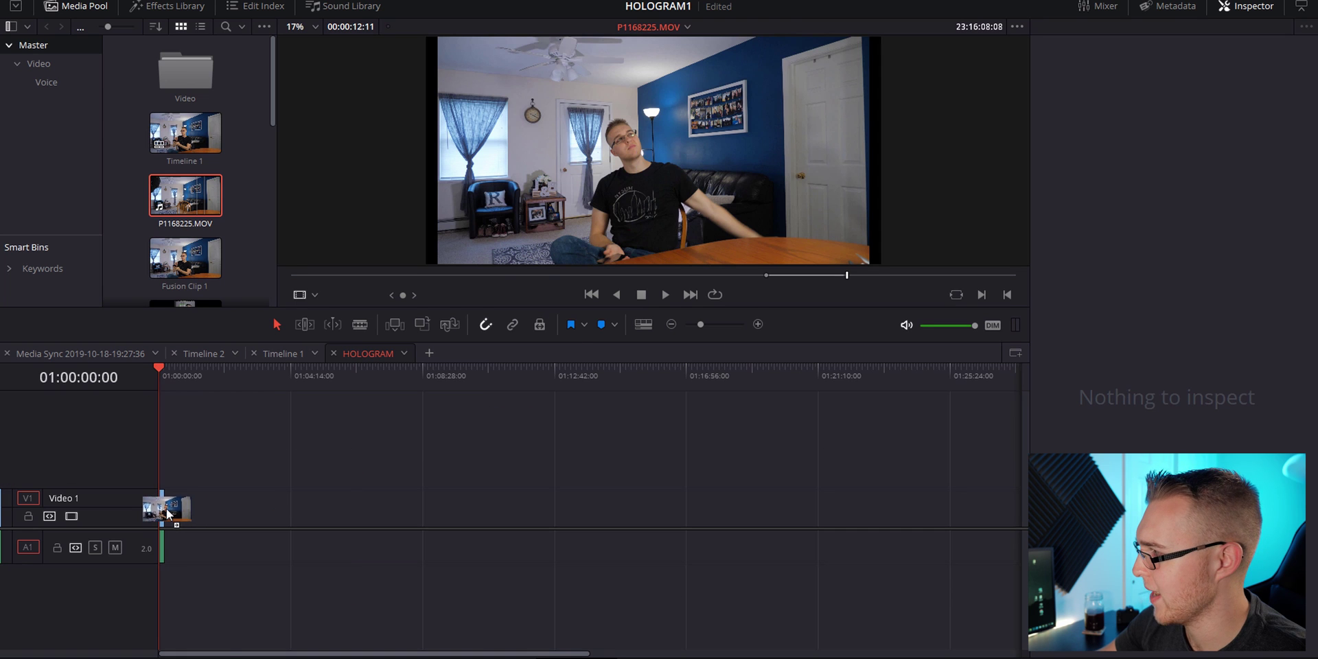
pyautogui.scroll(-3, 203, 212)
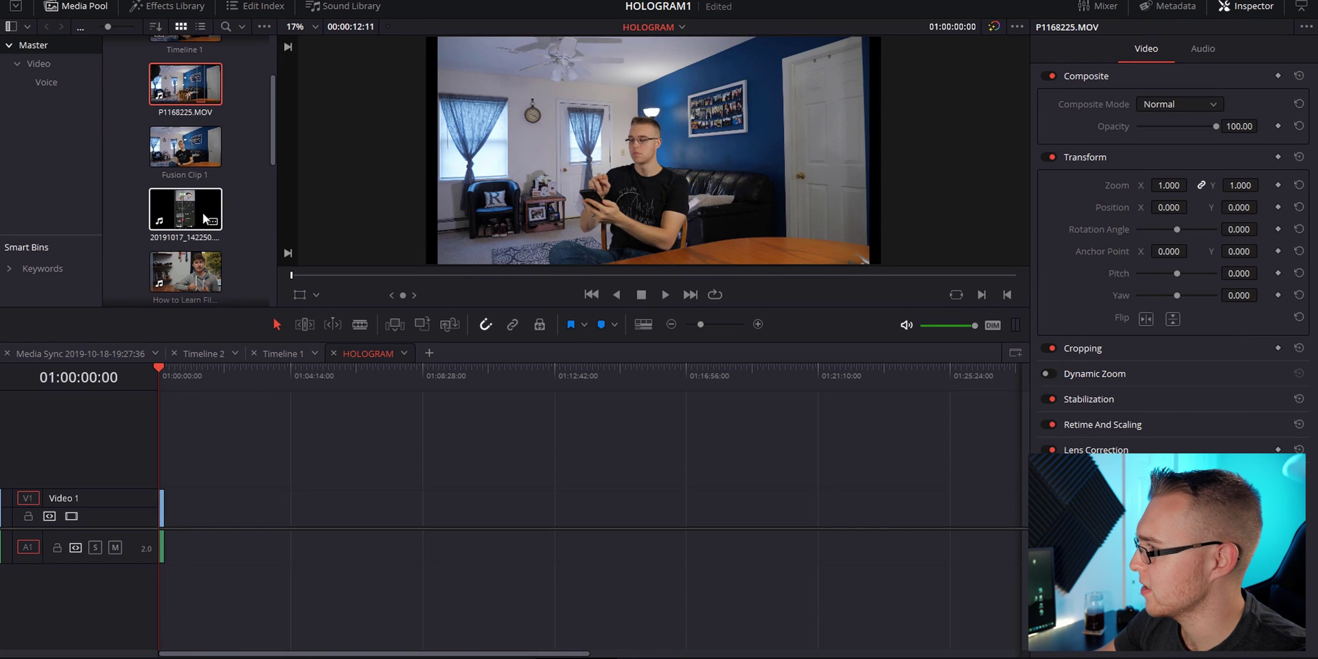
pyautogui.click(203, 213)
pyautogui.moveTo(641, 254)
pyautogui.moveTo(635, 251); pyautogui.dragTo(194, 464)
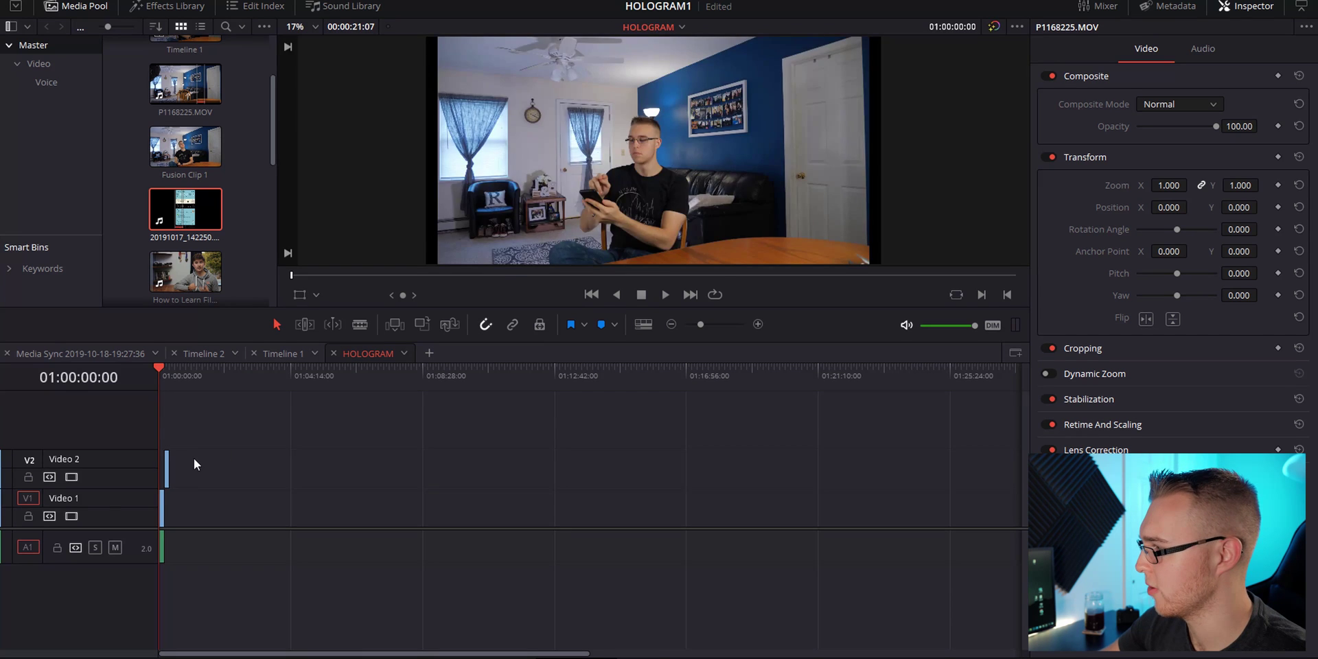
# Add the How to Learn Filmmaking Without Film School clip to Video 1 after the phone recording.
pyautogui.scroll(-1, 186, 206)
pyautogui.click(185, 197)
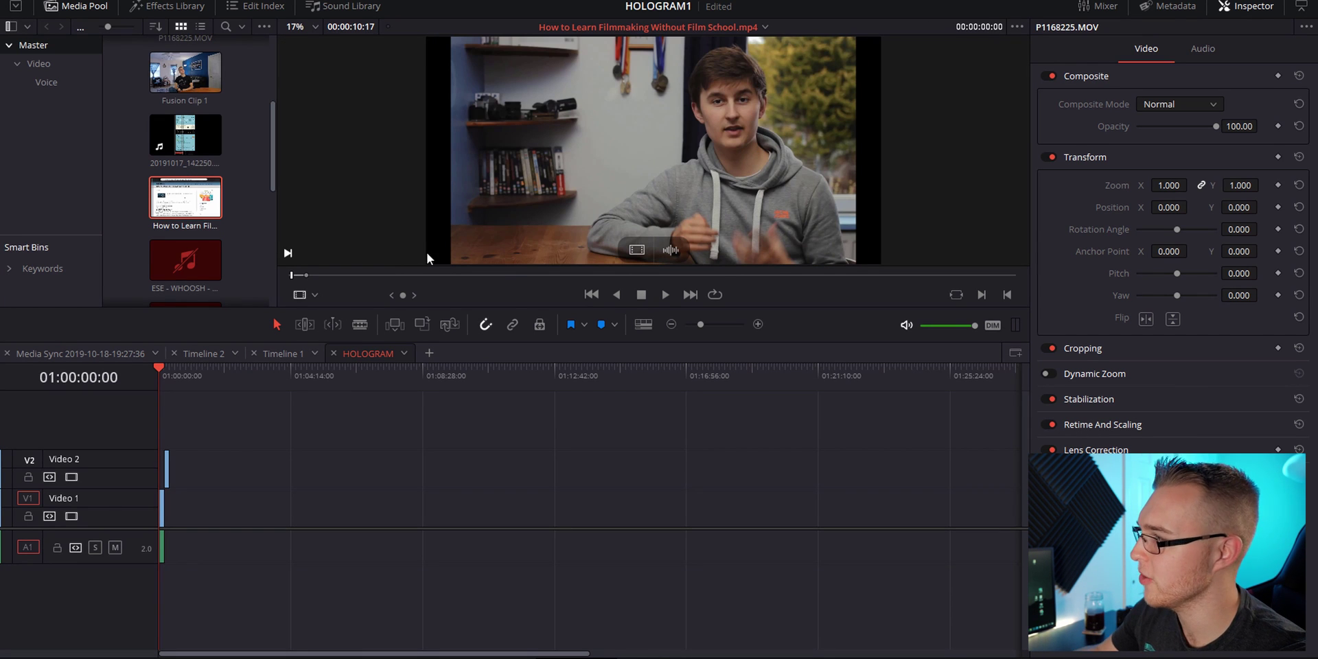
pyautogui.moveTo(630, 145); pyautogui.dragTo(212, 505)
pyautogui.scroll(10, 232, 457)
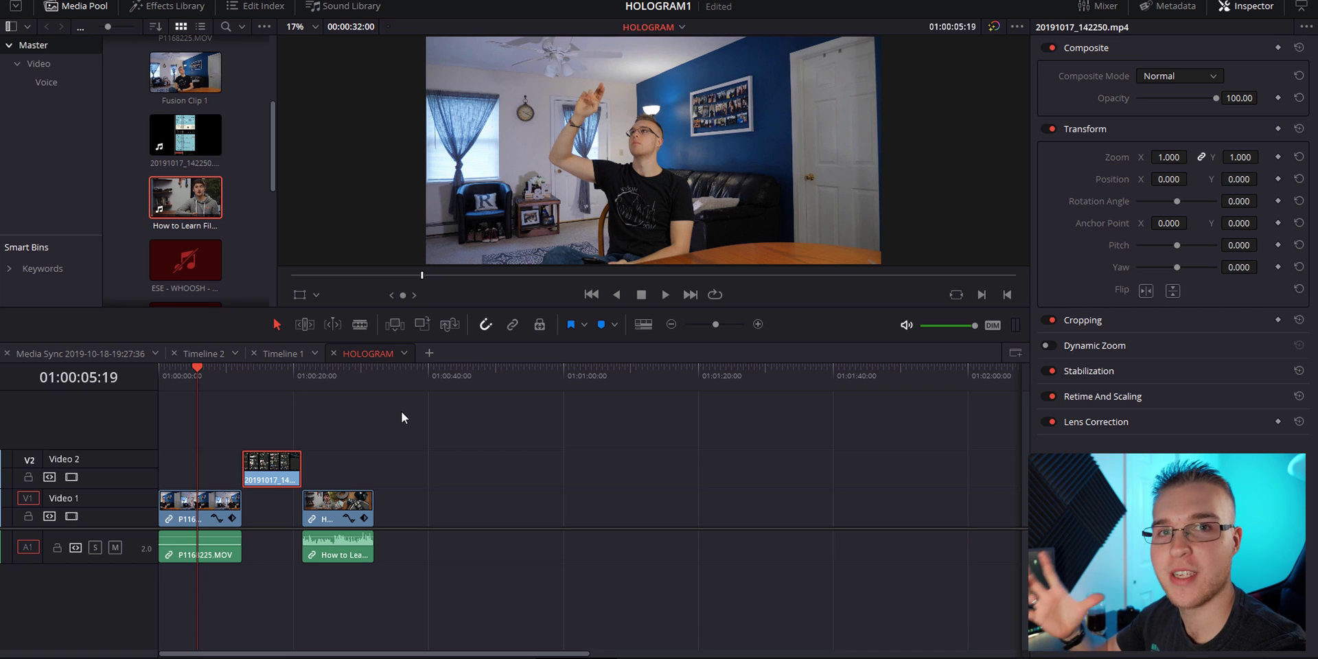
# Find the frame at 01:00:00:13 and move the phone recording on Video 2 to start there, above P1168225.MOV.
pyautogui.press('Home')
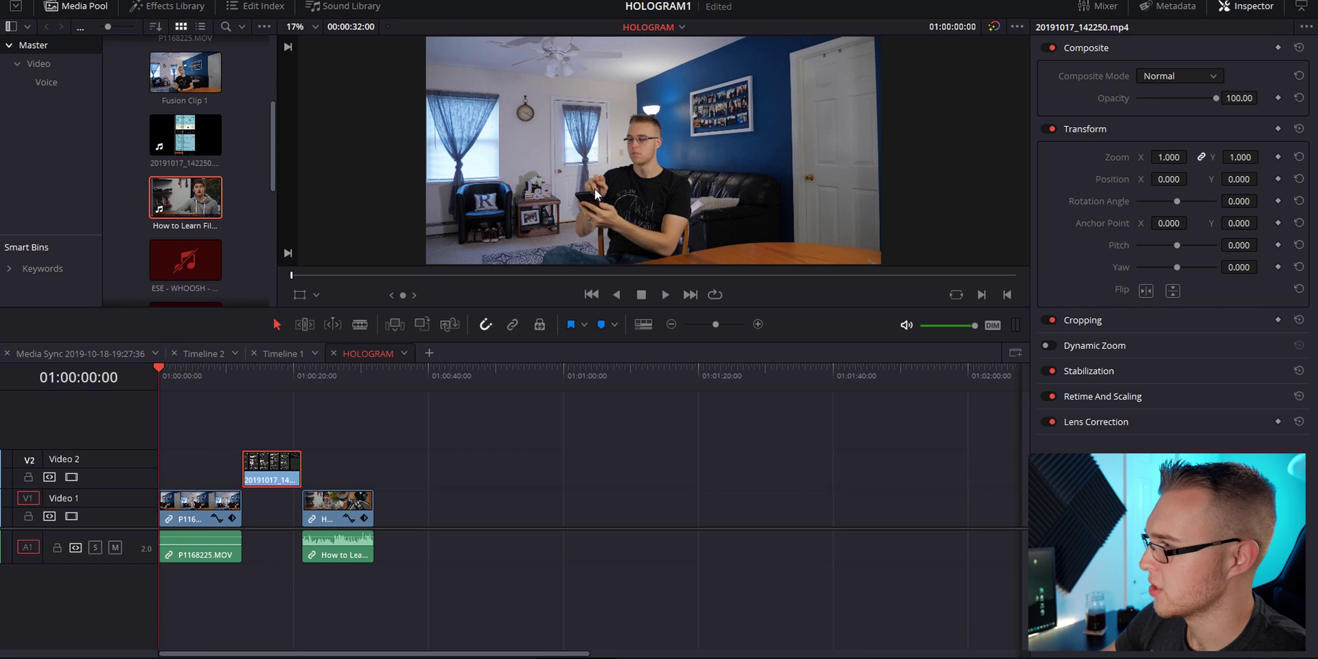
pyautogui.press('space')
pyautogui.press('space')
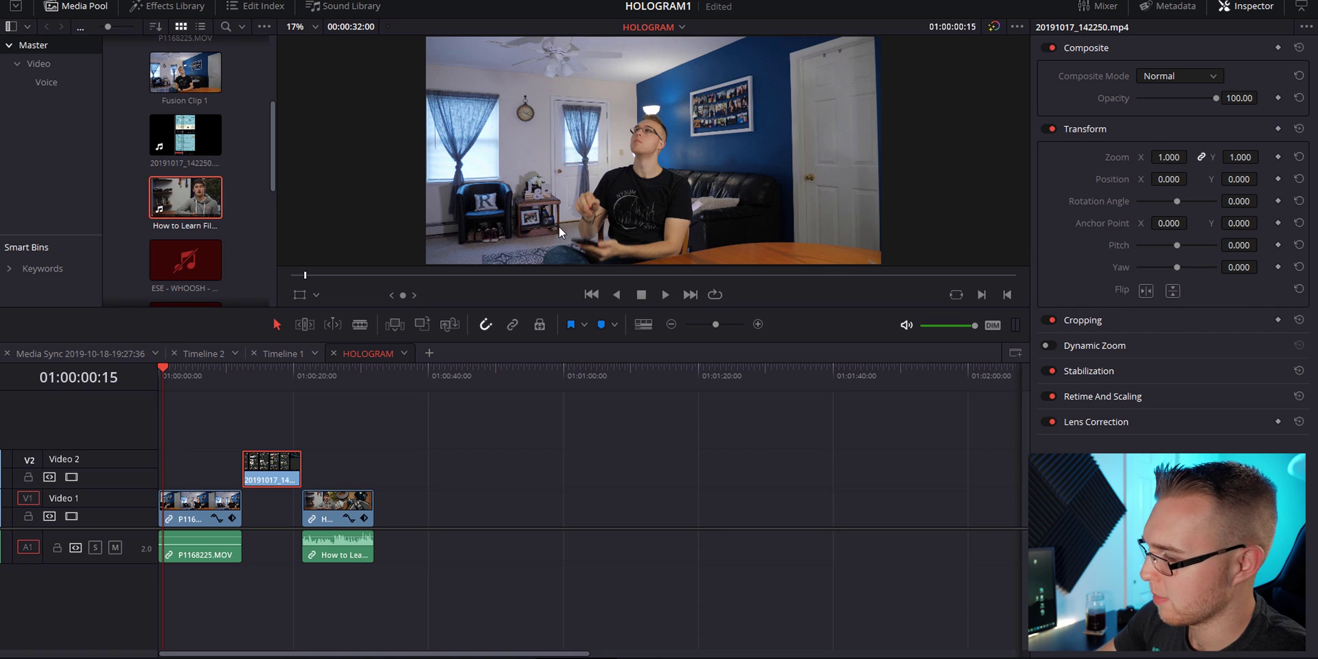
pyautogui.press('Left')
pyautogui.press('Left')
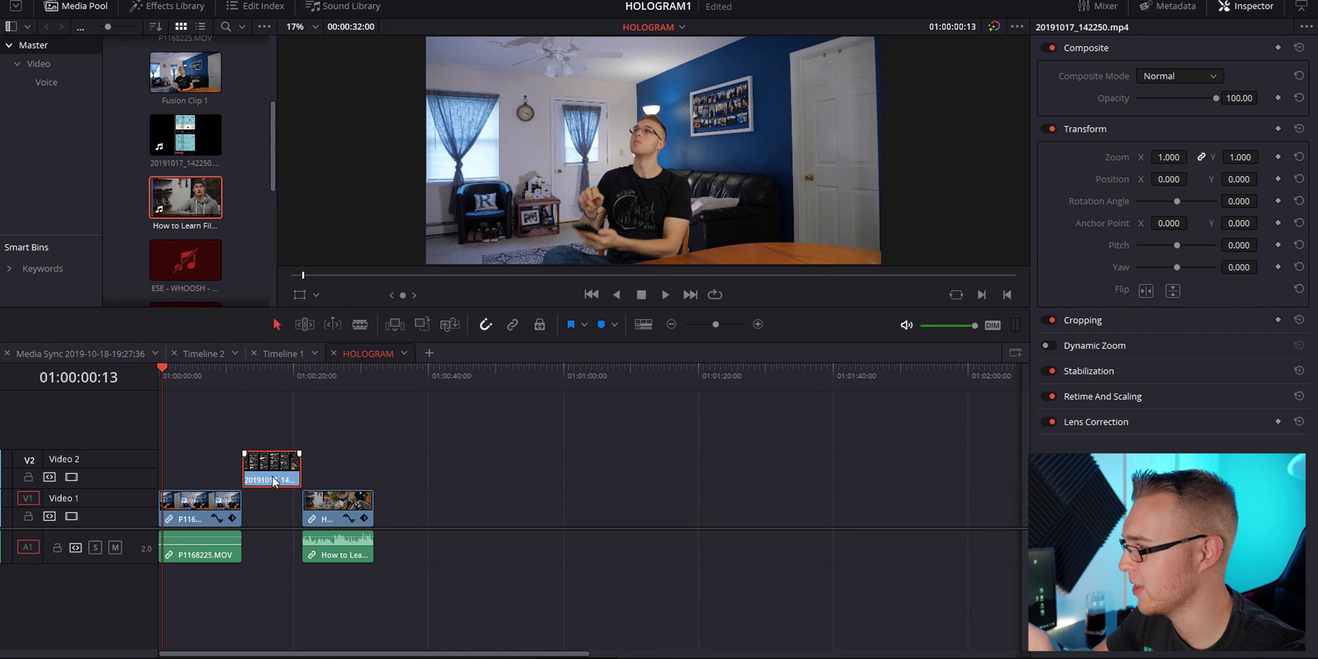
pyautogui.moveTo(272, 480); pyautogui.dragTo(199, 433)
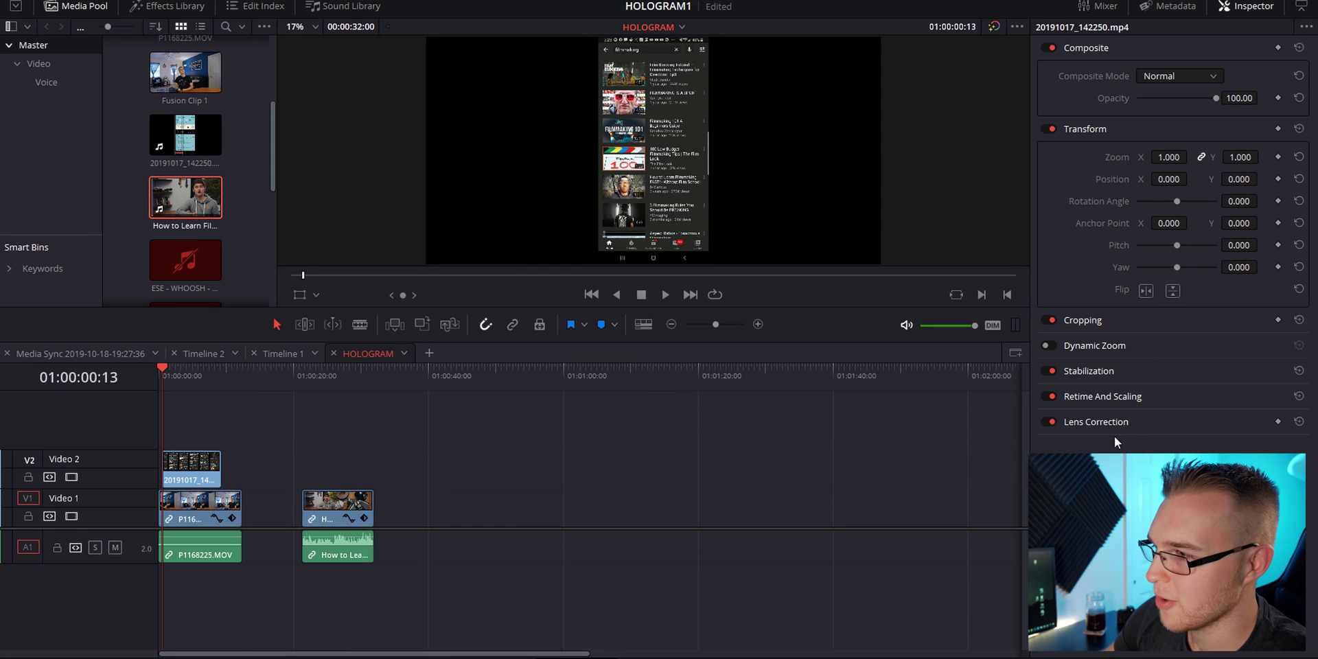
# Crop the phone recording by 75.116 on the left and right, 150.300 at the top and 217.000 at the bottom.
pyautogui.click(1103, 320)
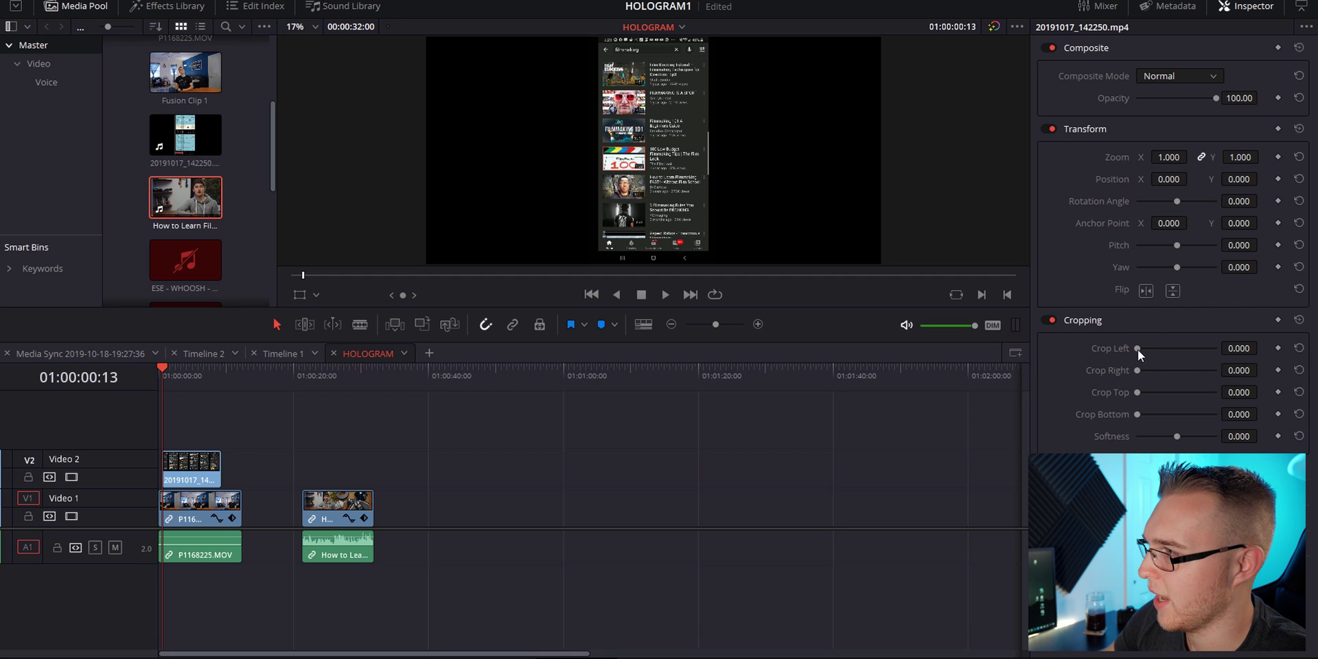
pyautogui.moveTo(1138, 348); pyautogui.dragTo(1142, 352)
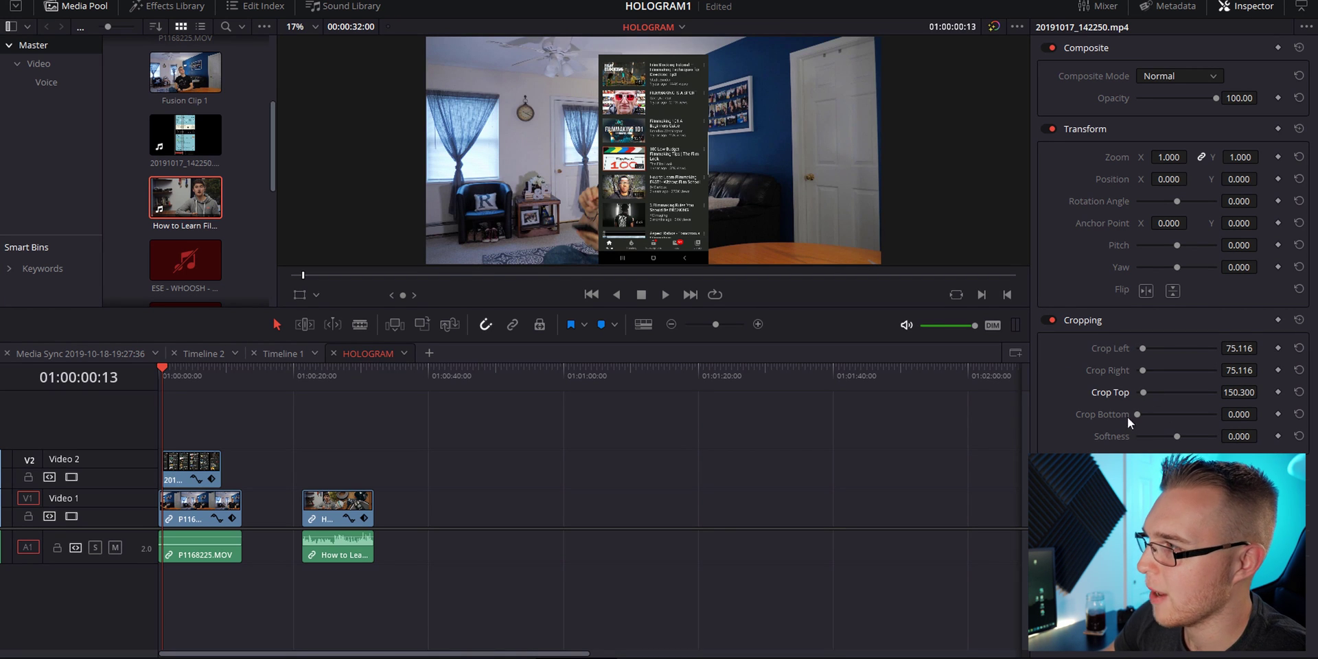
pyautogui.moveTo(1137, 415); pyautogui.dragTo(1146, 415)
# Start the phone recording at 01:00:00:08 and play back the cropped overlay against the footage.
pyautogui.click(619, 295)
pyautogui.scroll(5, 248, 422)
pyautogui.press('space')
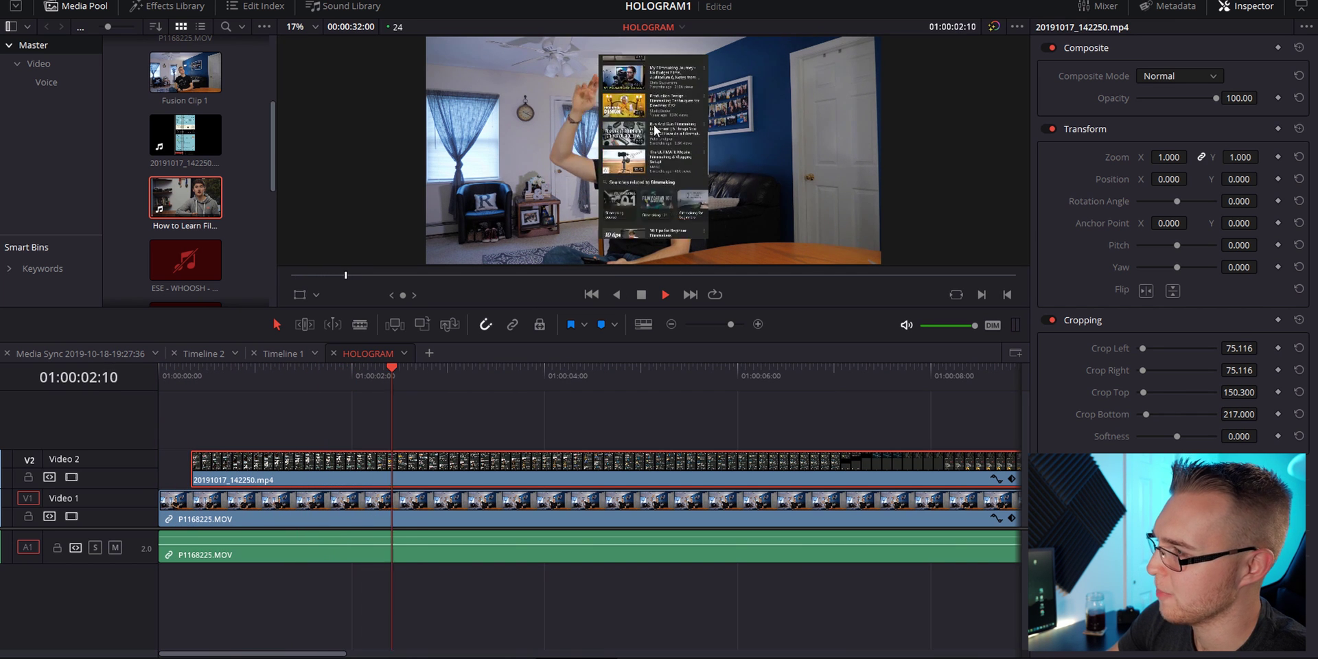
pyautogui.scroll(-3, 610, 405)
pyautogui.click(161, 380)
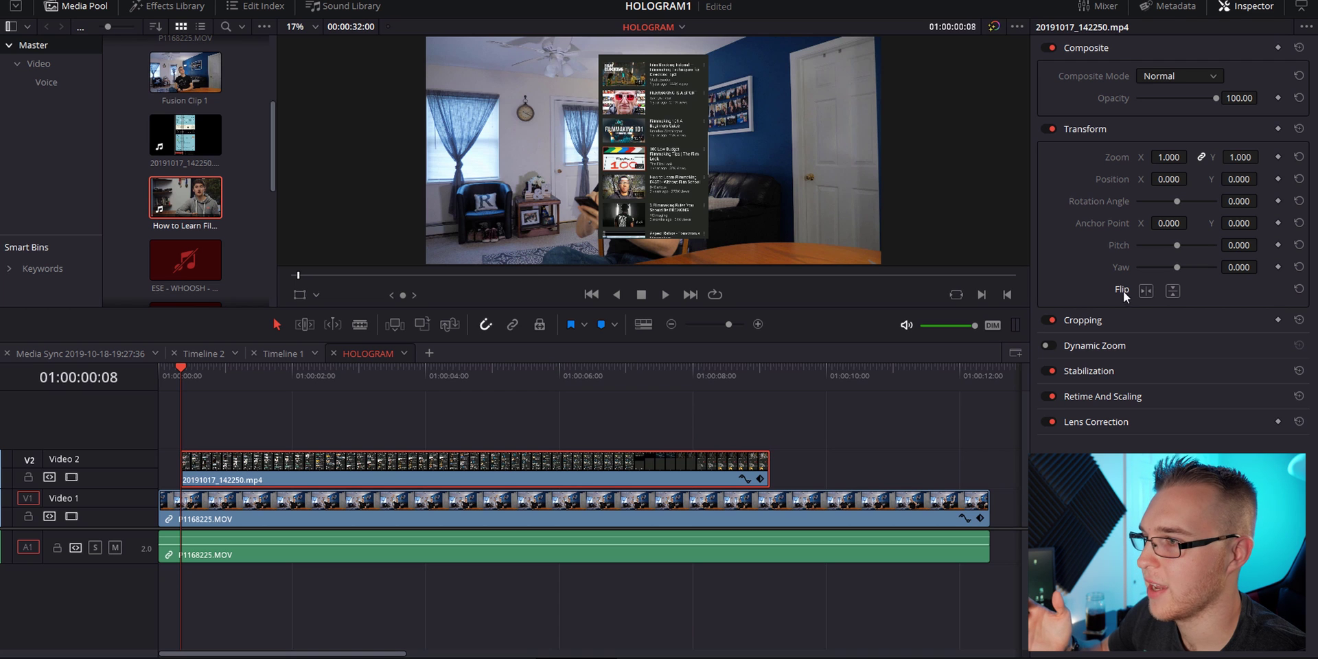
# Flip the phone recording horizontally and lower its opacity to 66.09.
pyautogui.click(1145, 291)
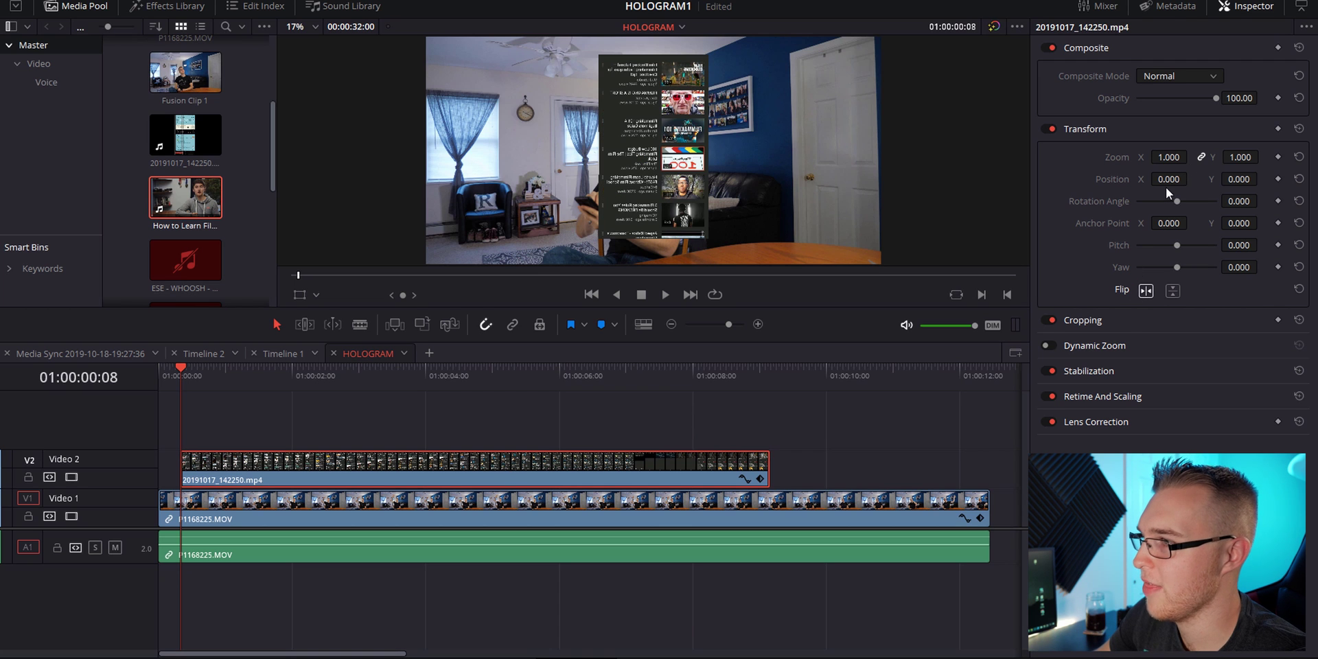
pyautogui.moveTo(1212, 97); pyautogui.dragTo(1193, 97)
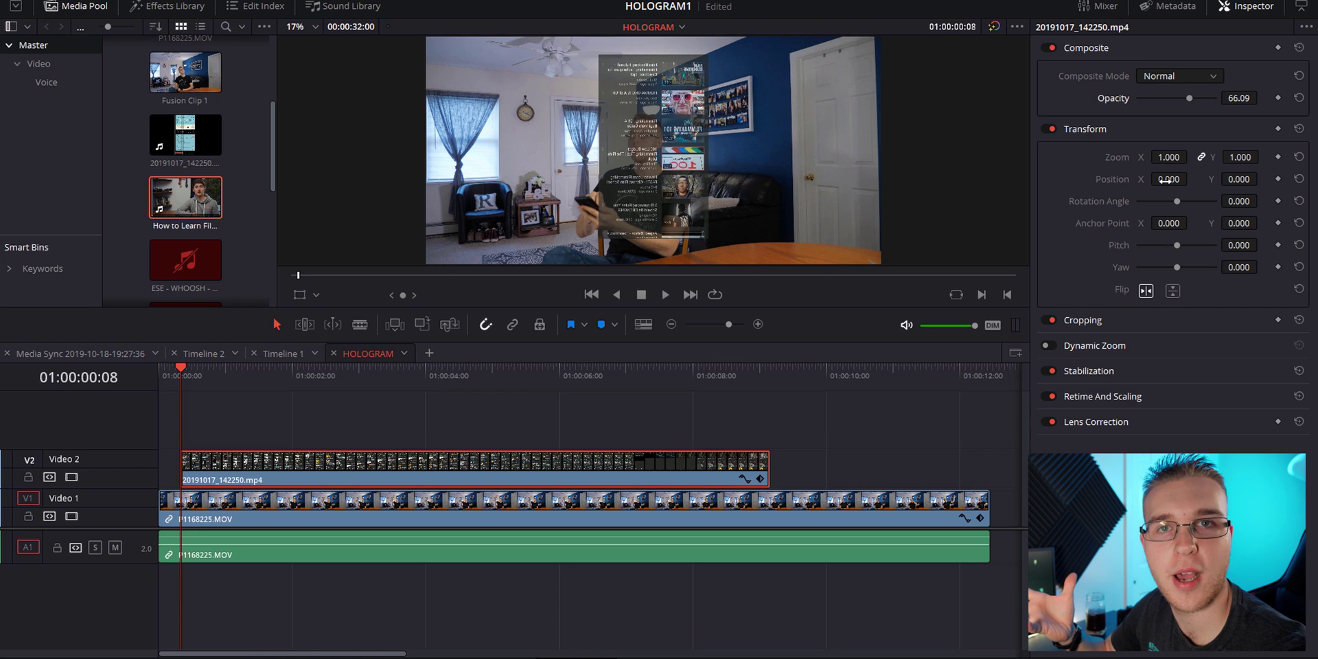
# Set the phone recording's zoom to 0.780, position to X -765 and Y 263, pitch to -0.060 and yaw to -0.156.
pyautogui.moveTo(1165, 180); pyautogui.dragTo(1126, 180)
pyautogui.moveTo(1240, 177); pyautogui.dragTo(1163, 157)
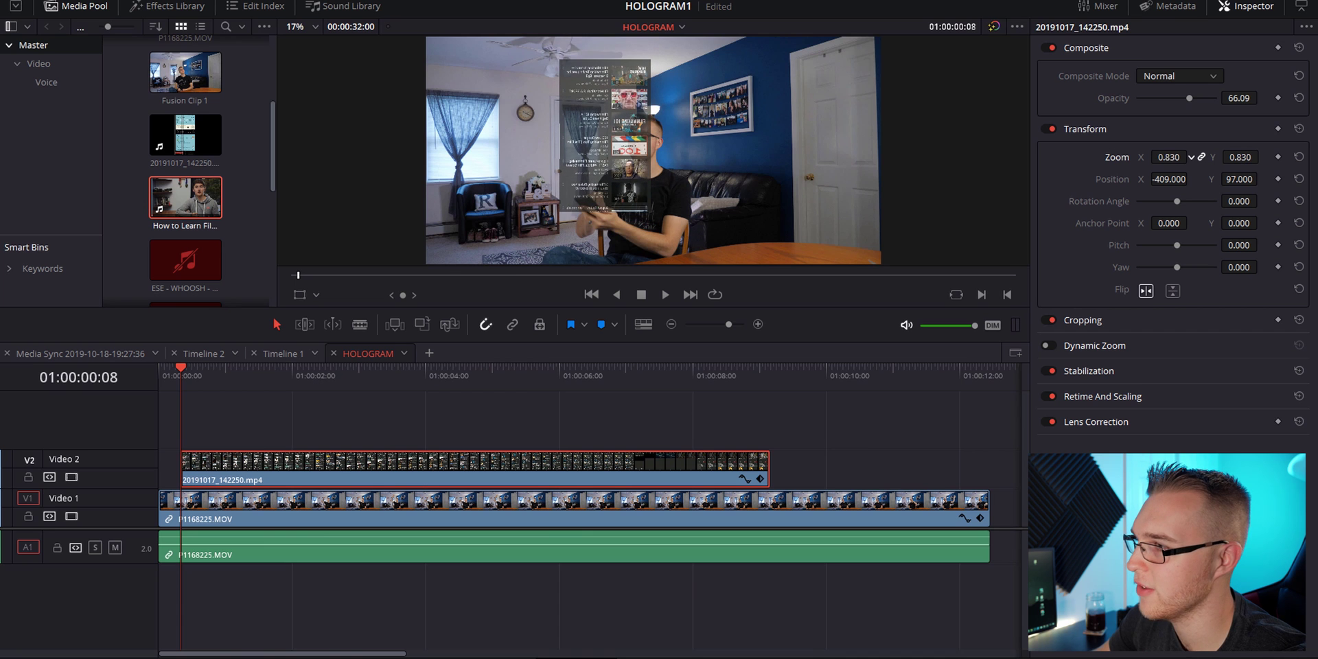
pyautogui.moveTo(1239, 178); pyautogui.dragTo(1239, 269)
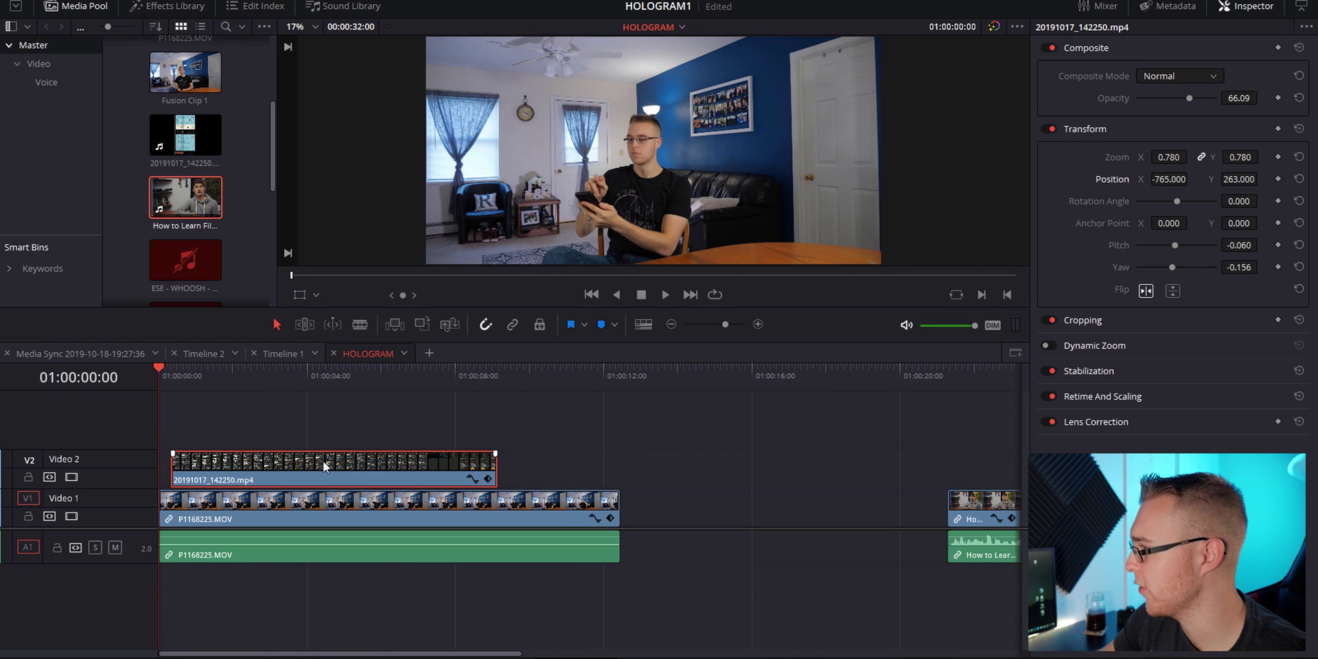
# Move the How to Learn Filmmaking clip to Video 3 so it starts at 01:00:07:03, and mute audio track A3.
pyautogui.press('space')
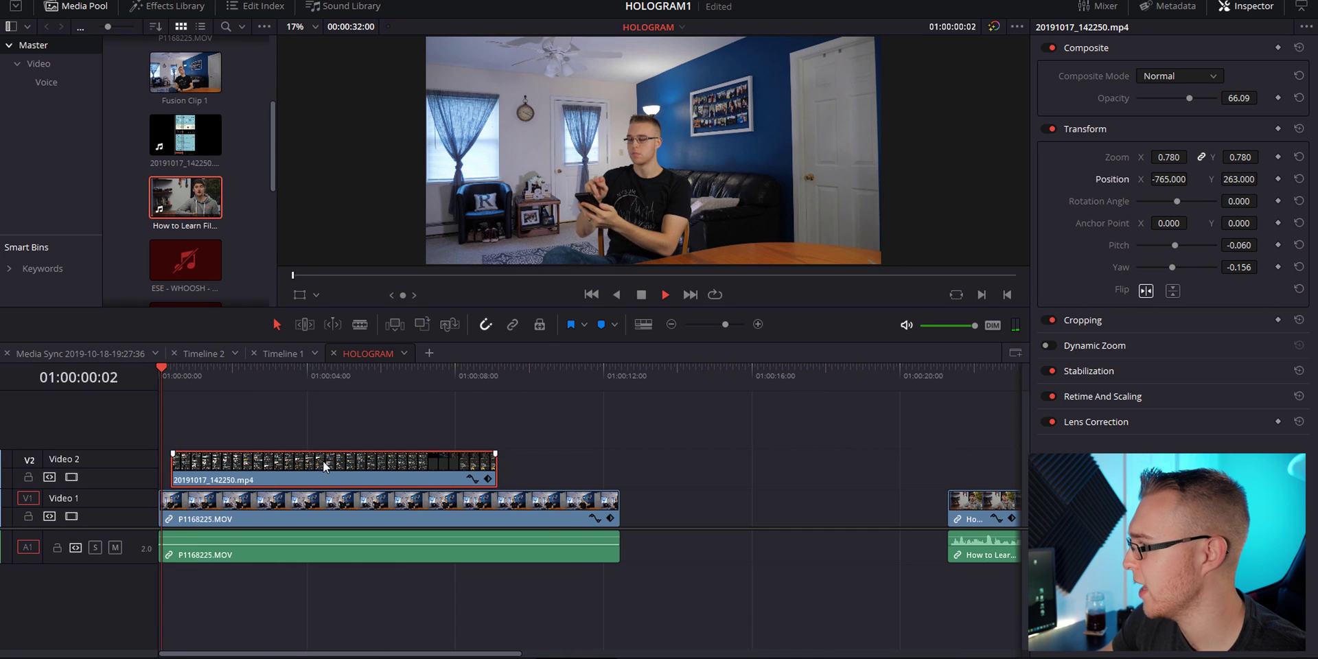
pyautogui.moveTo(984, 519); pyautogui.dragTo(679, 461)
pyautogui.moveTo(231, 376); pyautogui.dragTo(422, 423)
pyautogui.moveTo(741, 474); pyautogui.dragTo(543, 433)
pyautogui.click(391, 618)
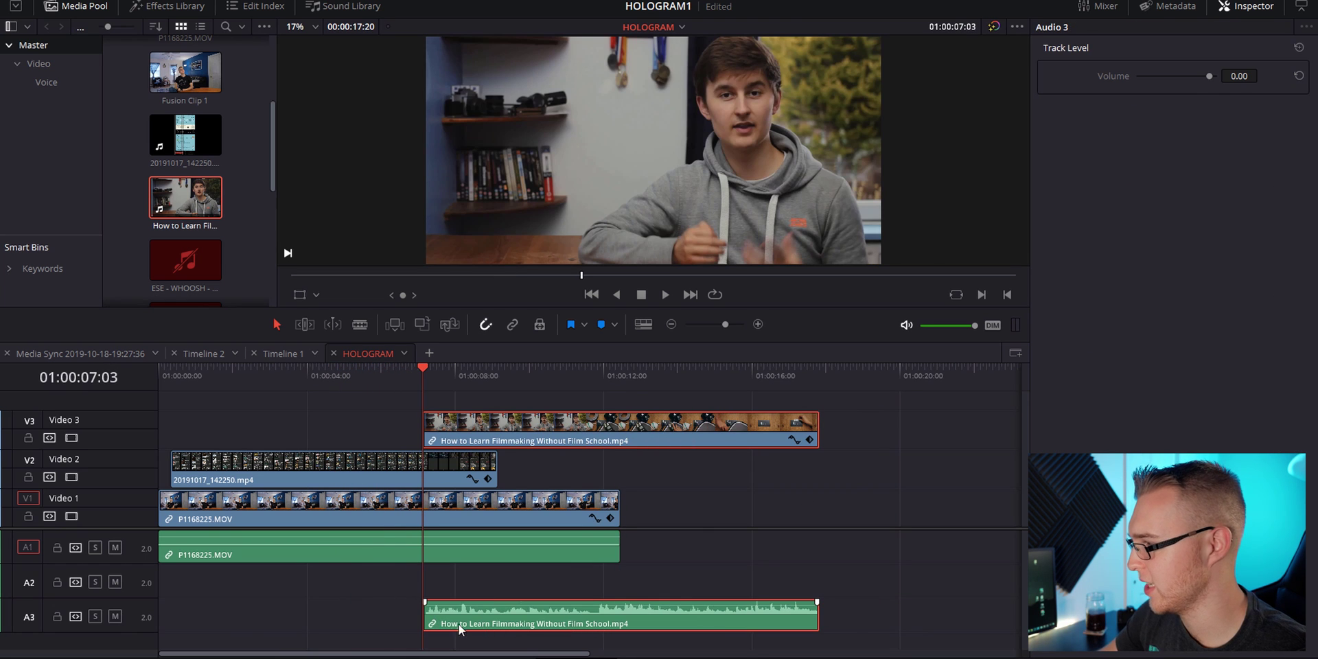
pyautogui.click(116, 618)
# Scale the filmmaking clip to 0.220 at position X 647 and flip it horizontally.
pyautogui.moveTo(394, 381); pyautogui.dragTo(440, 380)
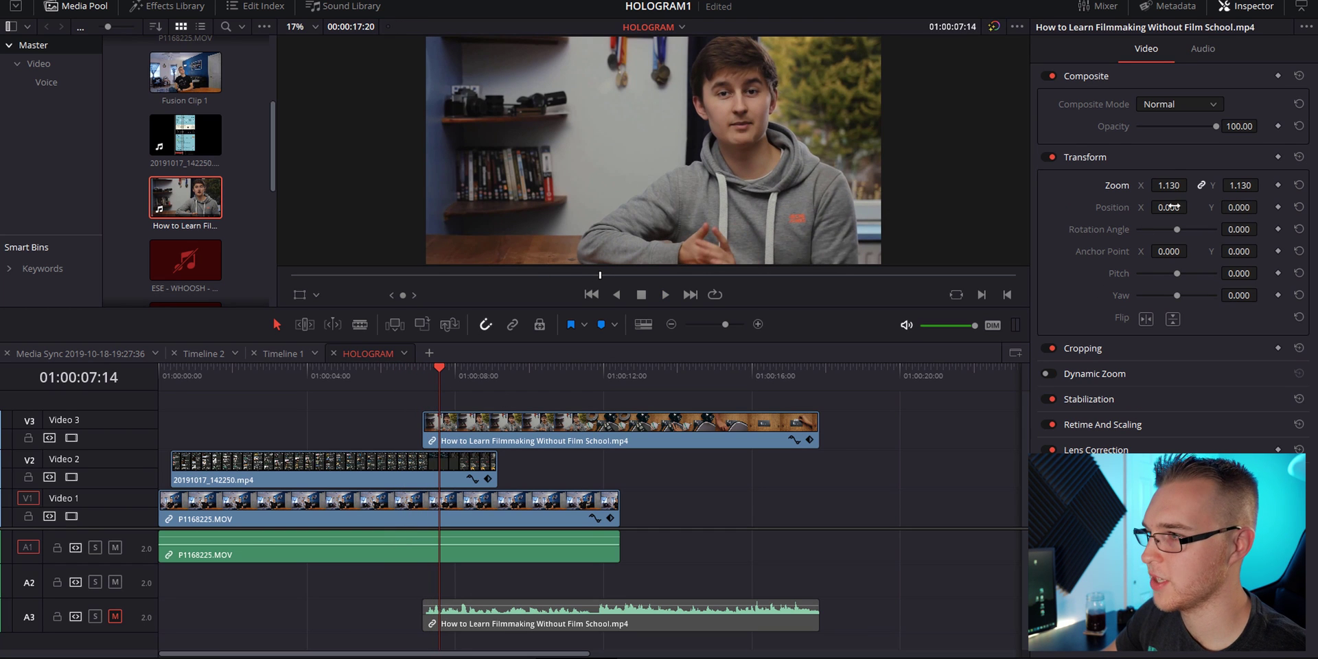
pyautogui.moveTo(1168, 185); pyautogui.dragTo(1259, 230)
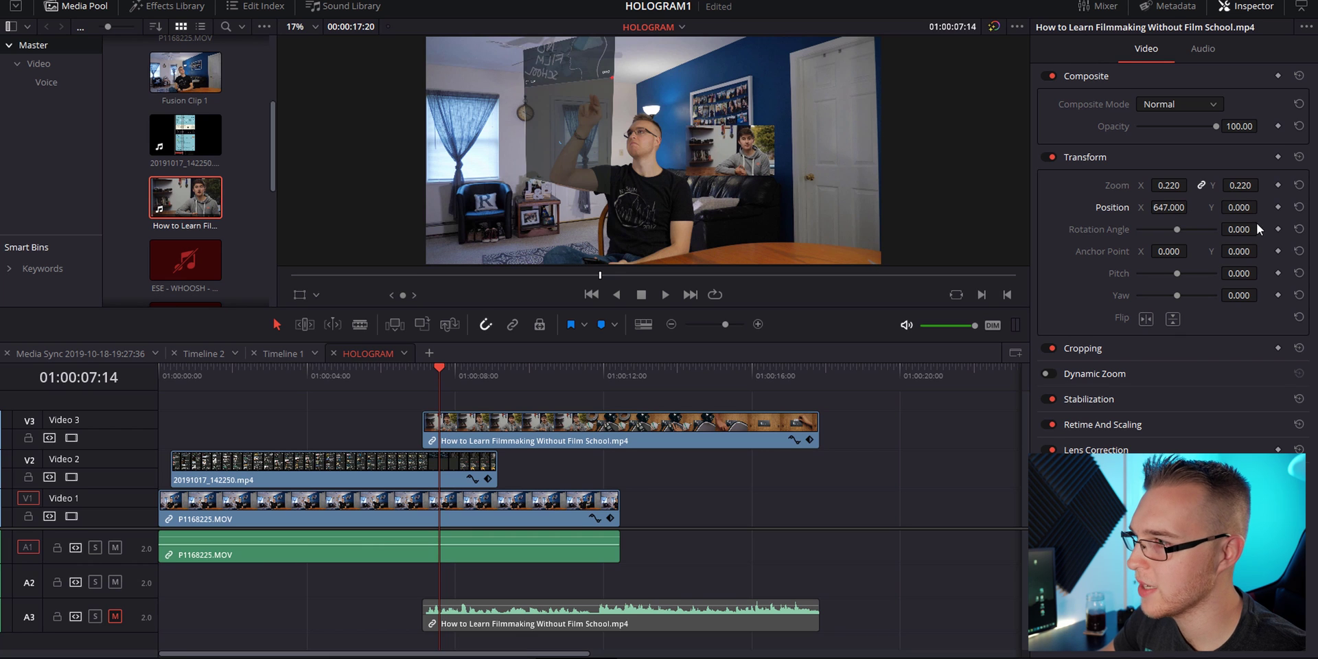
pyautogui.click(1146, 318)
# Set the filmmaking clip's opacity to 66.09, zoom to X 0.310 and Y 0.430, position to 655, 367, pitch to 0.013 and yaw to 0.202.
pyautogui.moveTo(1213, 129); pyautogui.dragTo(1181, 126)
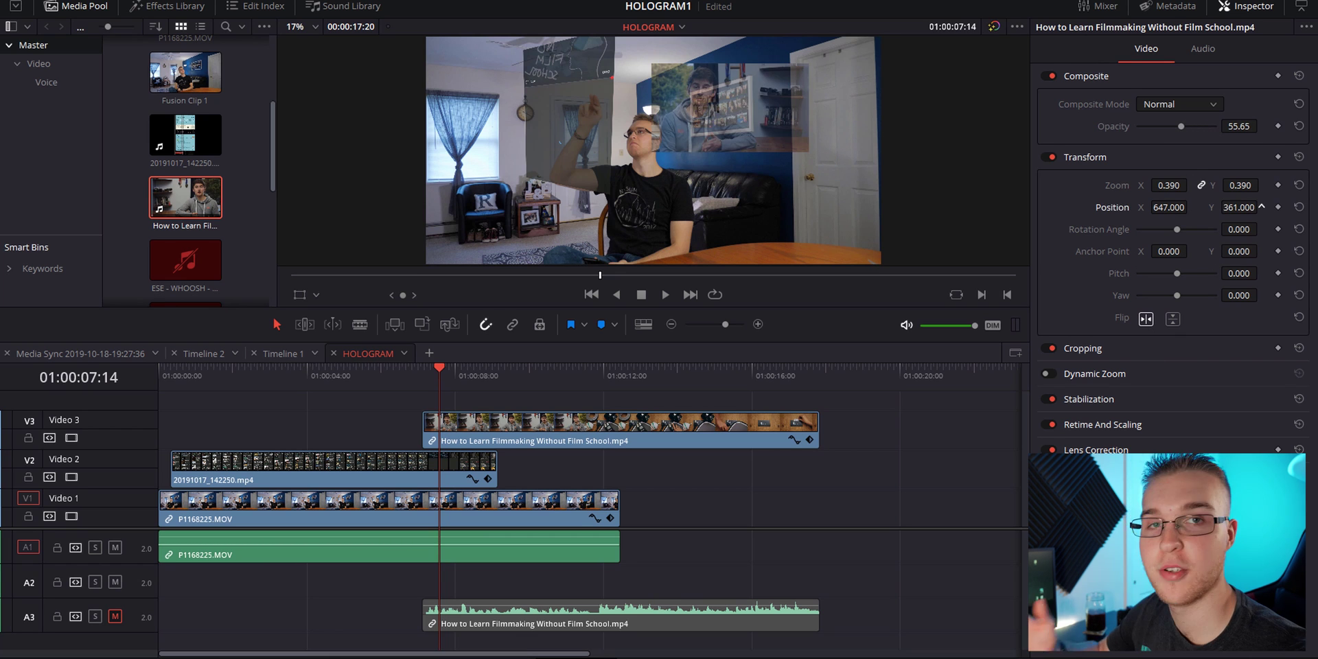
pyautogui.moveTo(1261, 205); pyautogui.dragTo(1243, 208)
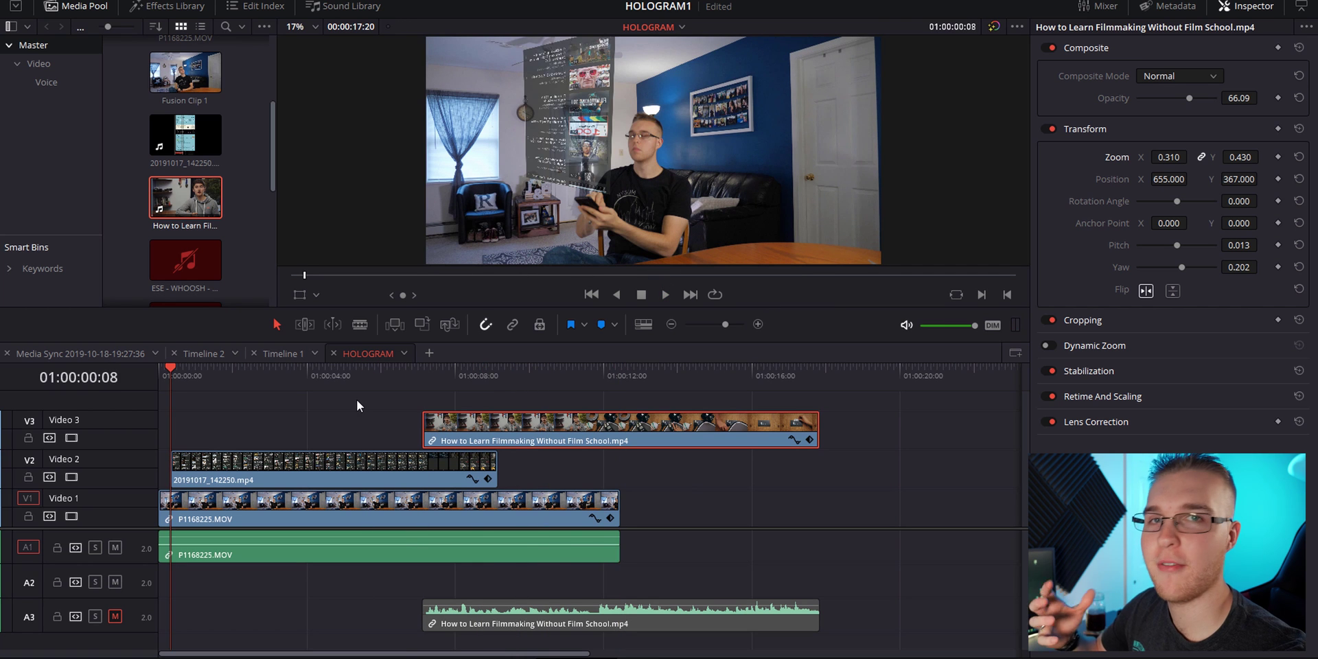
# Play back the opening of the timeline to check when the phone-screen overlay appears.
pyautogui.hotkey('ctrl', '=')
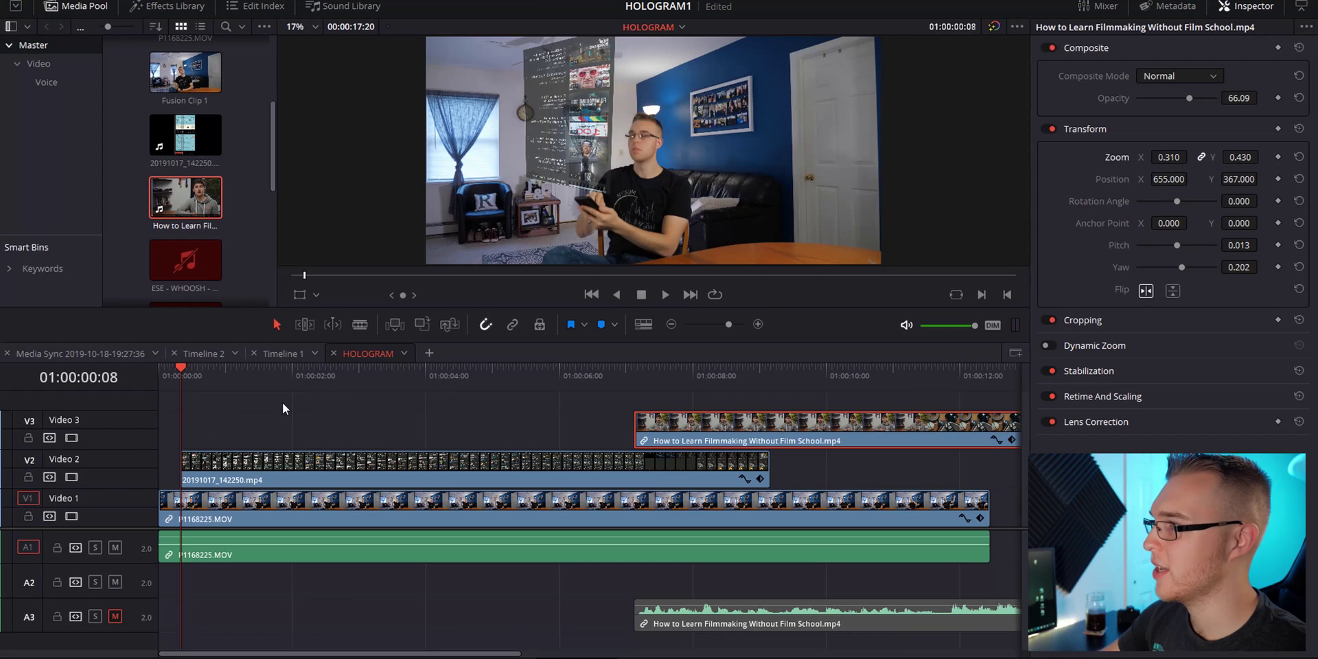
pyautogui.moveTo(217, 389); pyautogui.dragTo(153, 381)
pyautogui.press('space')
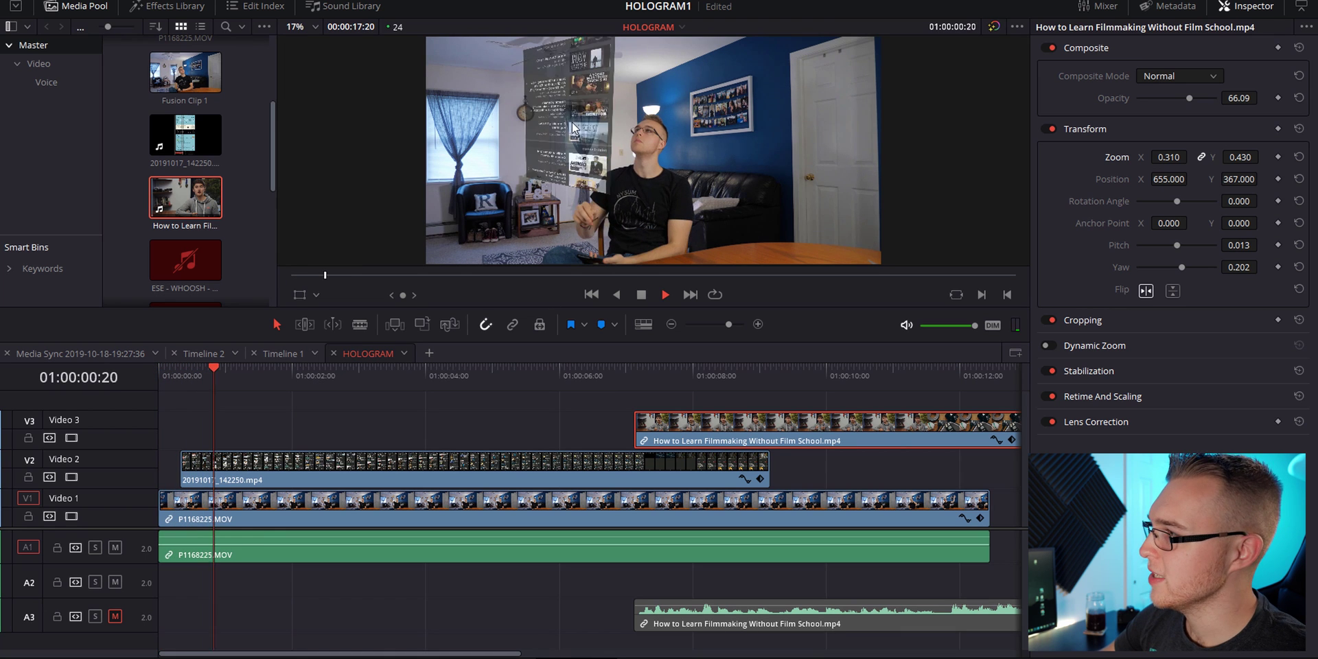
pyautogui.press('space')
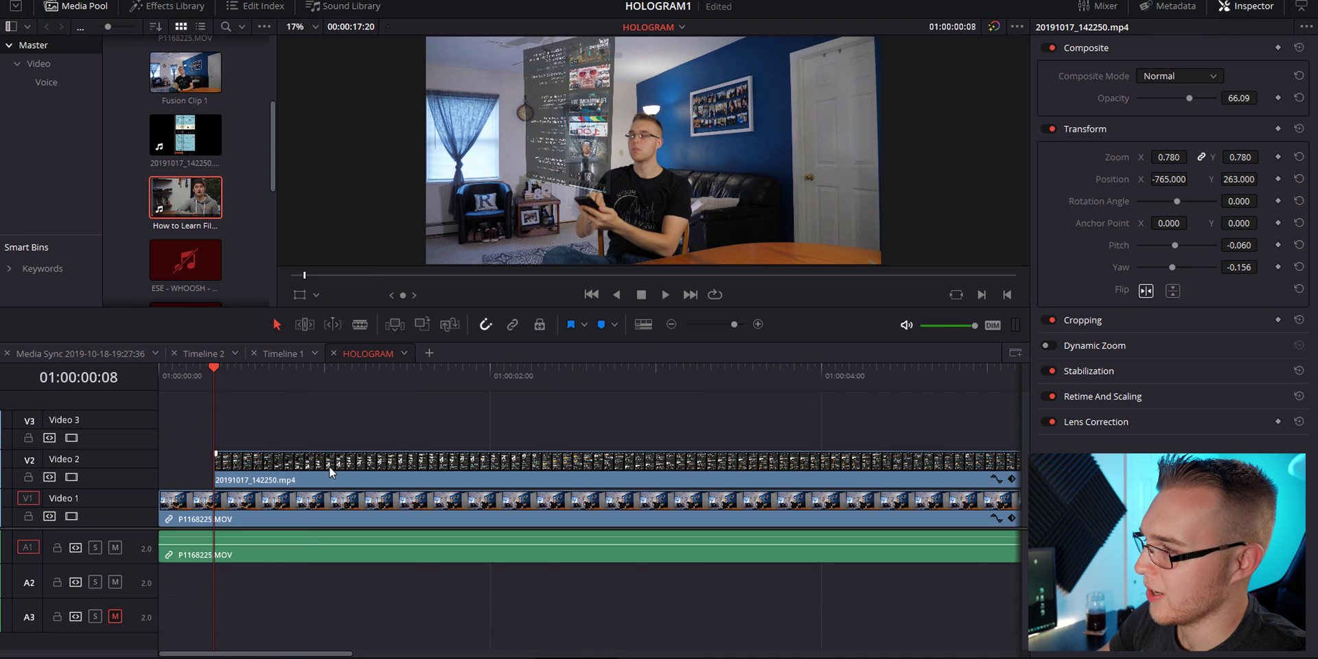
pyautogui.moveTo(328, 467); pyautogui.dragTo(446, 468)
pyautogui.click(313, 470)
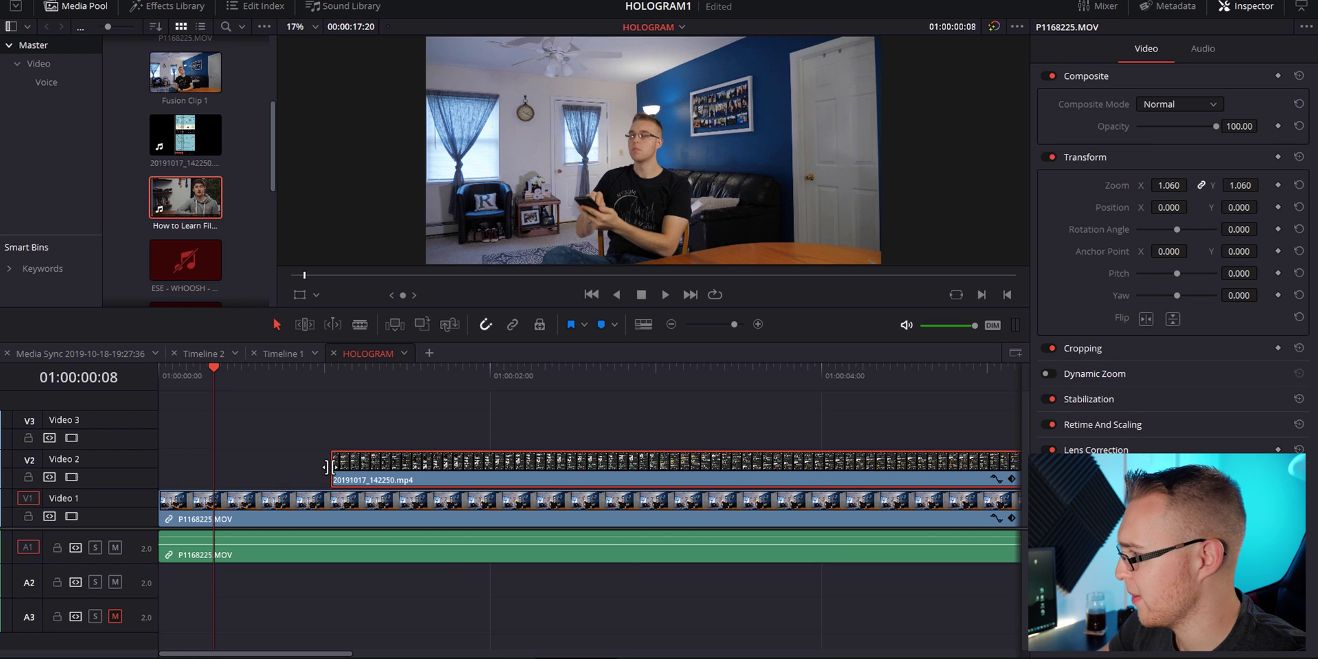
pyautogui.moveTo(312, 469); pyautogui.dragTo(212, 470)
# Show retime controls on the phone recording and add a freeze frame at 01:00:01:02.
pyautogui.moveTo(233, 365); pyautogui.dragTo(294, 398)
pyautogui.click(287, 480)
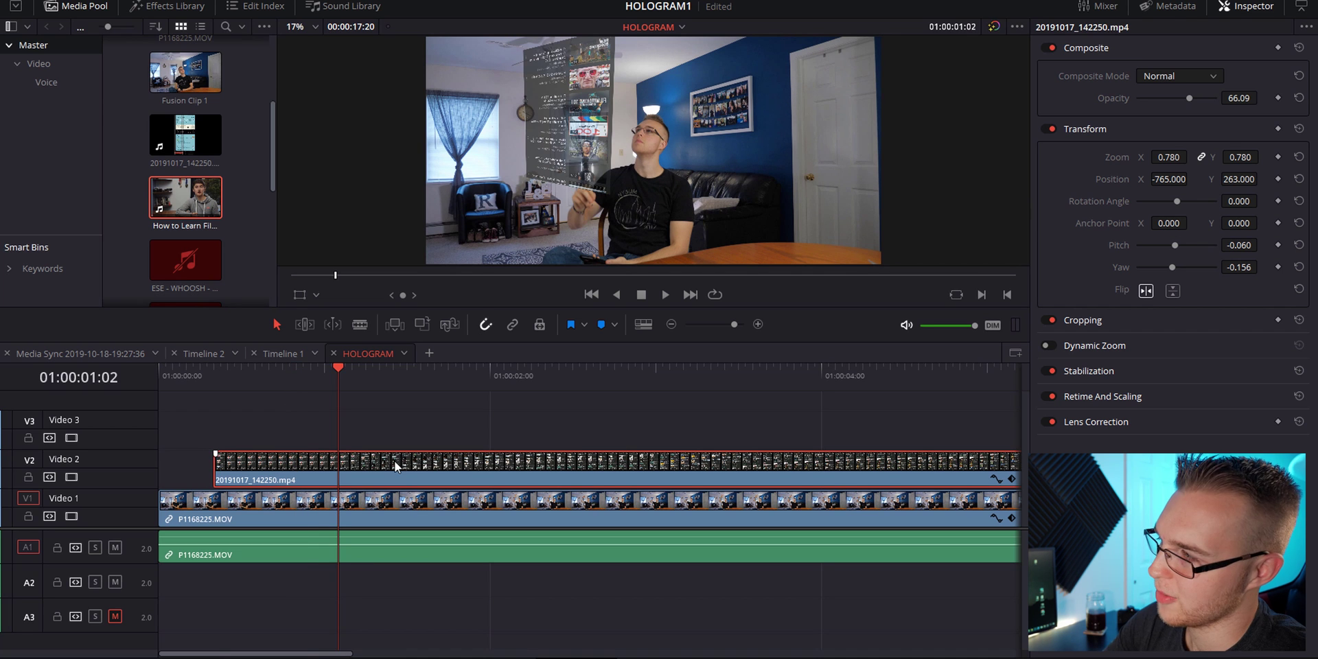
pyautogui.rightClick(479, 468)
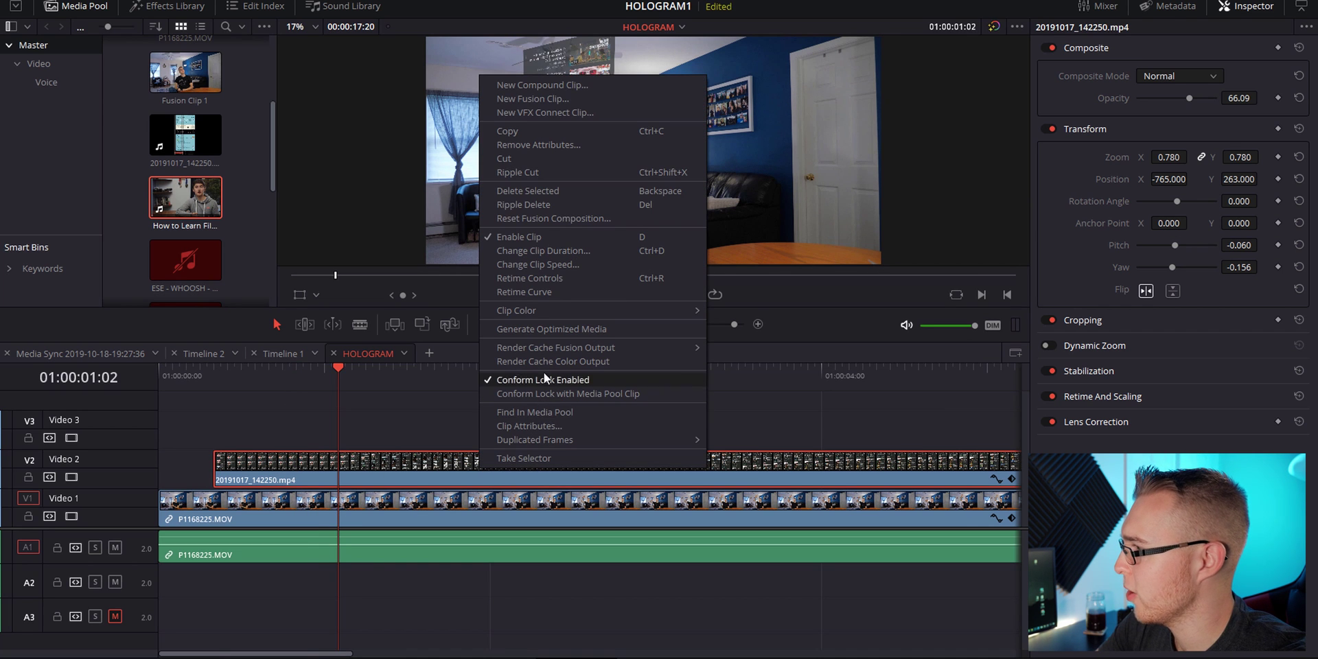
pyautogui.click(529, 278)
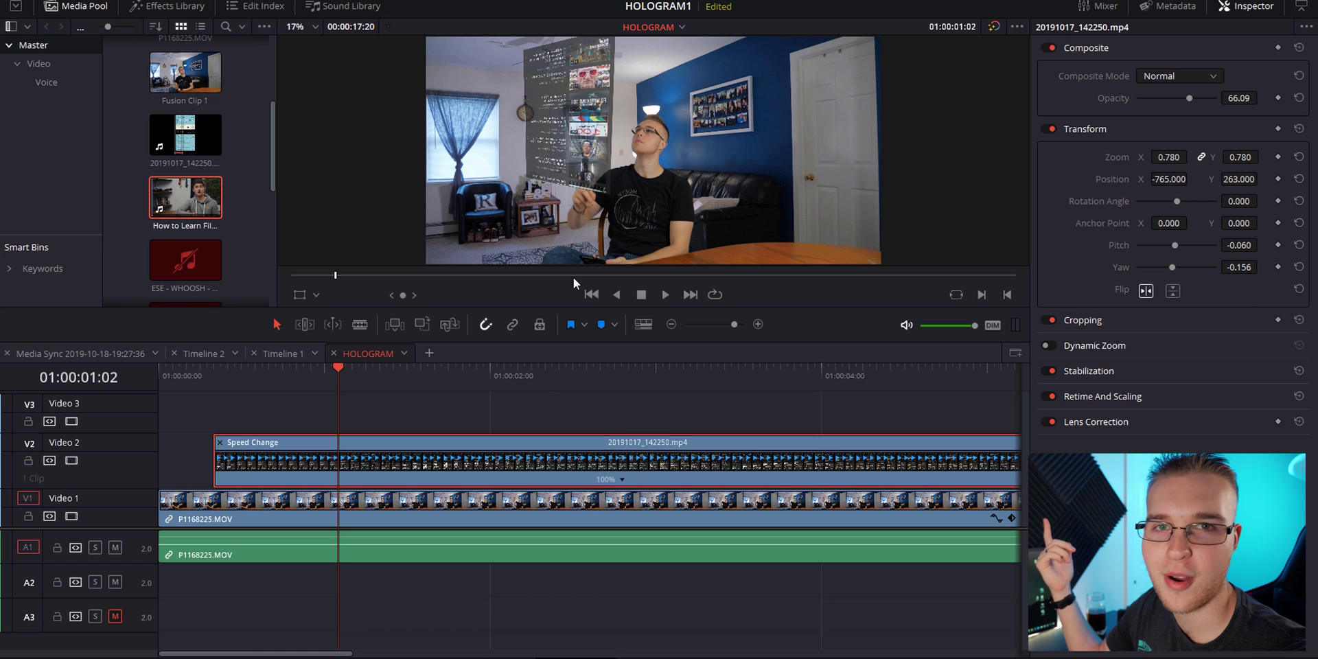
pyautogui.click(368, 423)
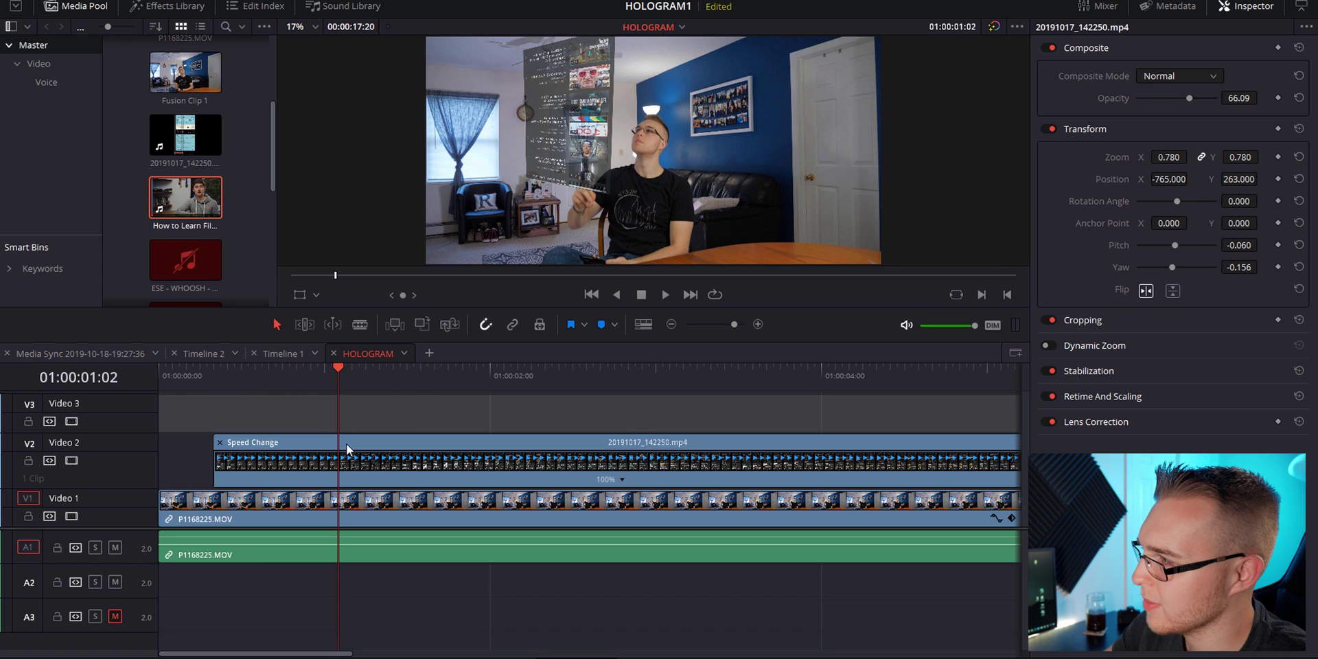
pyautogui.click(622, 480)
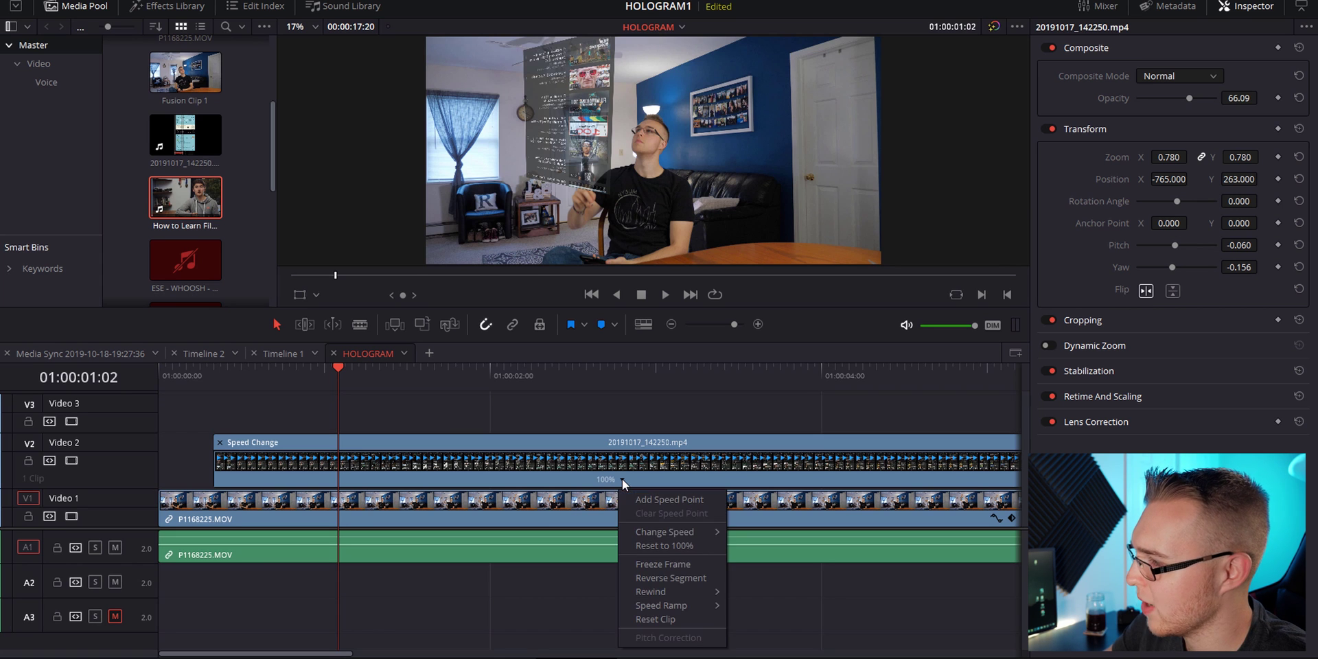
pyautogui.click(670, 563)
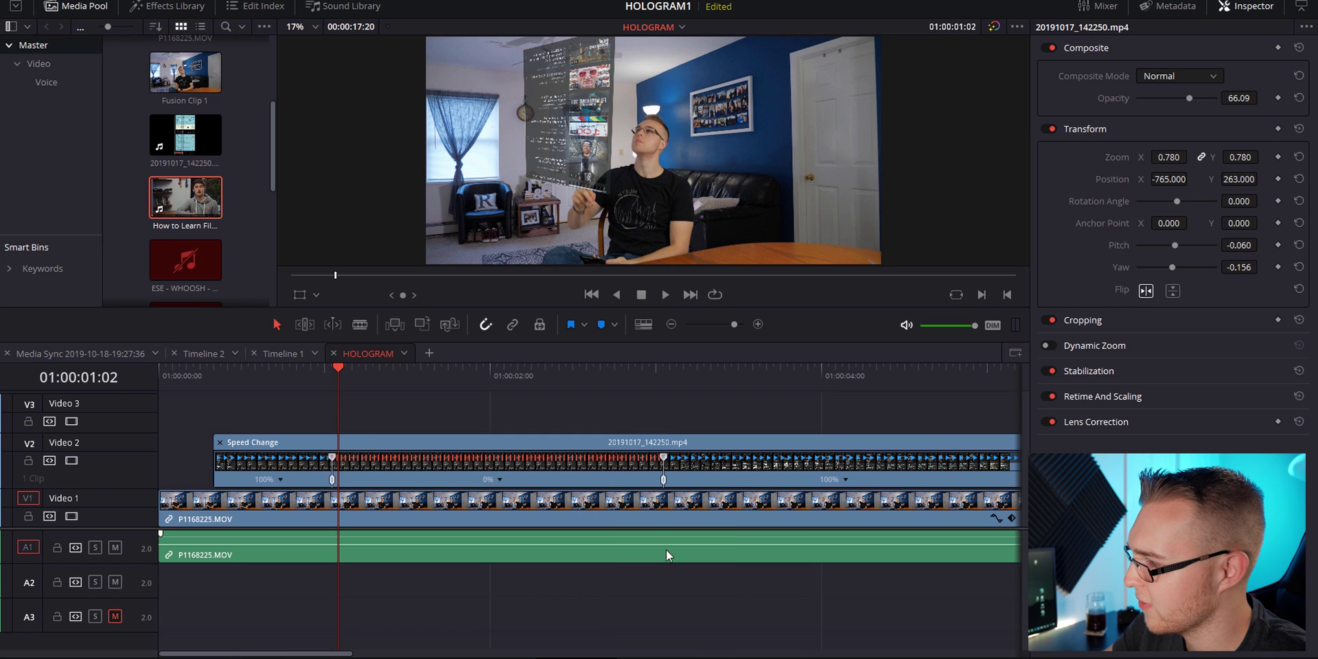
# Move the freeze frame's start to the beginning of the phone recording and play through the first hand gesture.
pyautogui.moveTo(332, 458); pyautogui.dragTo(227, 460)
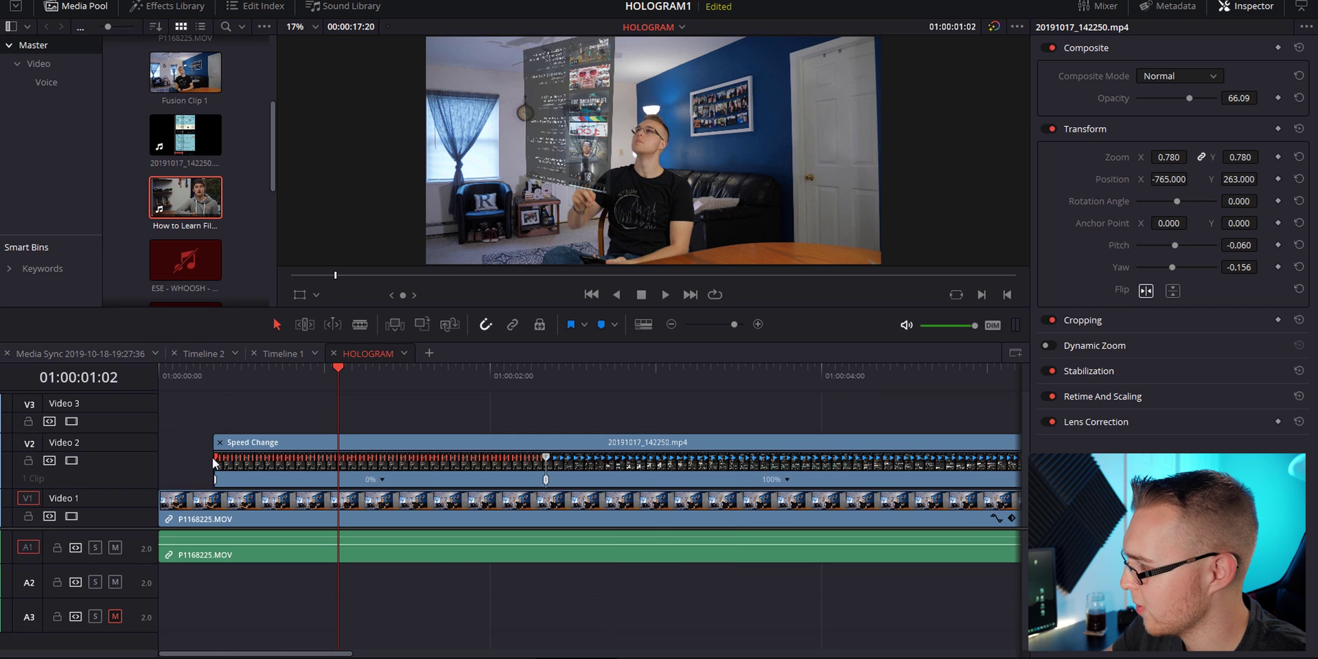
pyautogui.click(213, 376)
pyautogui.press('space')
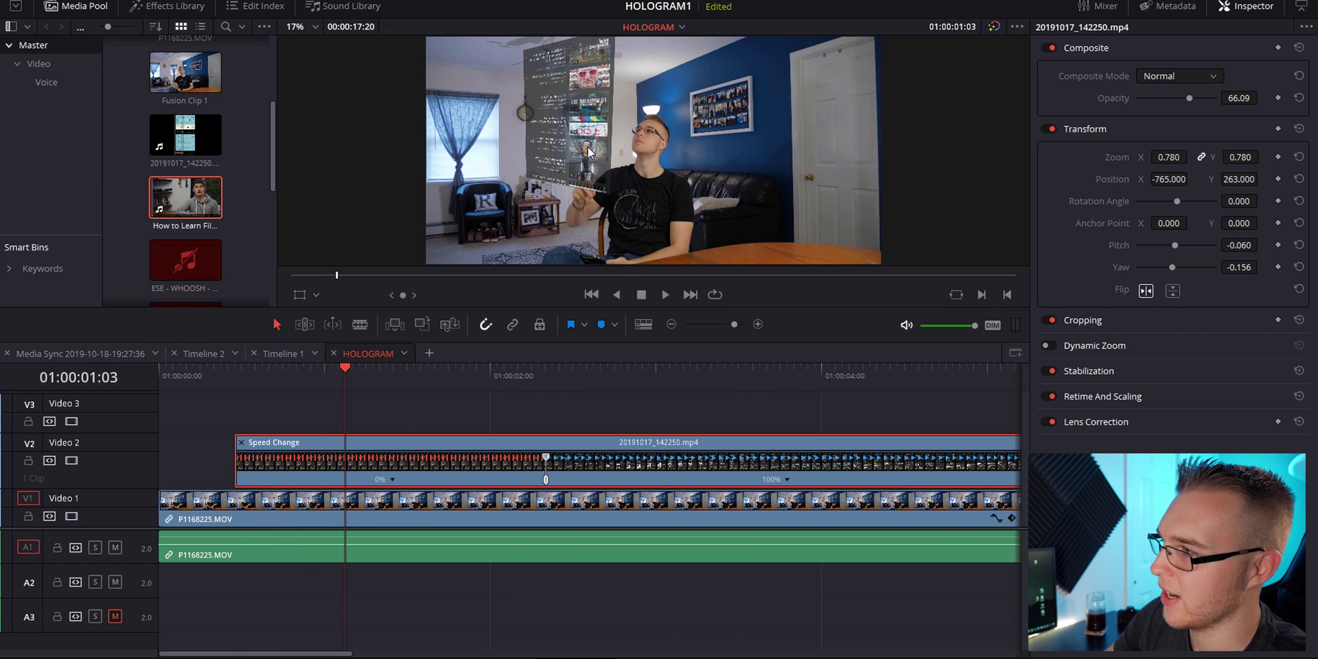
pyautogui.press('space')
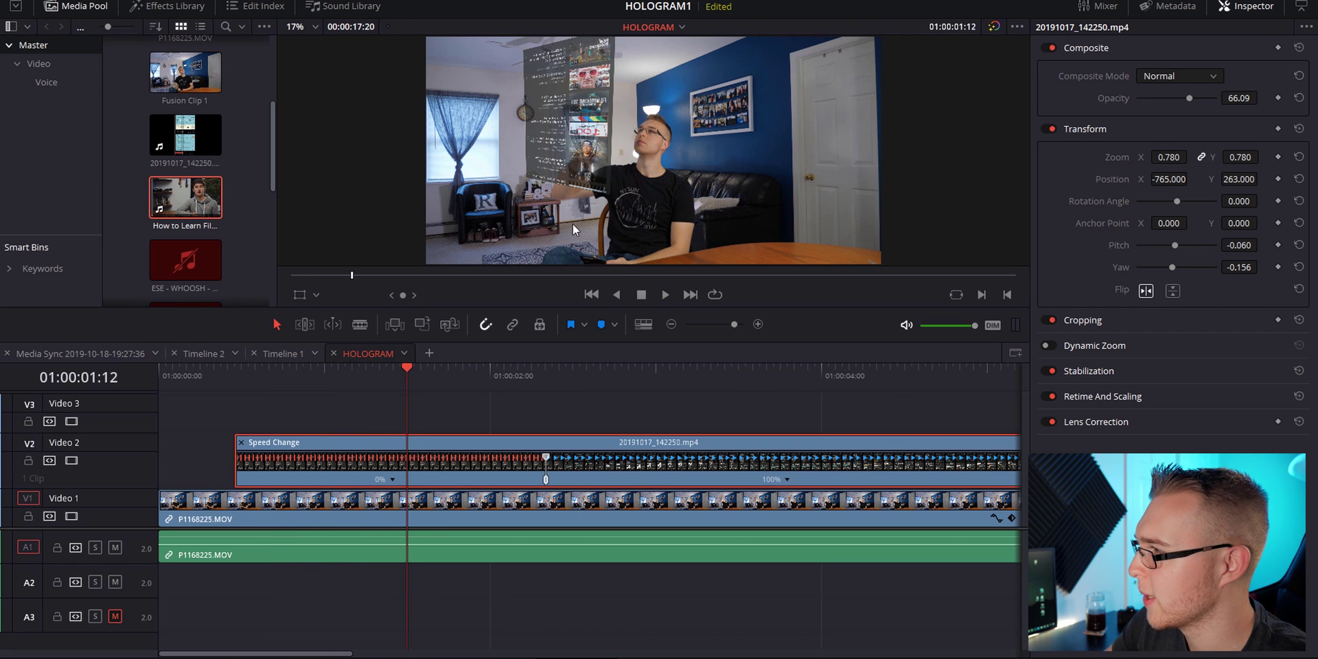
# End the phone recording's first freeze frame at 01:00:01:08, where the hand swipes, and play back the result.
pyautogui.press('Right')
pyautogui.press('Right')
pyautogui.press('Right')
pyautogui.press('Left')
pyautogui.press('Left')
pyautogui.press('Left')
pyautogui.press('Left')
pyautogui.press('Left')
pyautogui.press('Left')
pyautogui.press('Left')
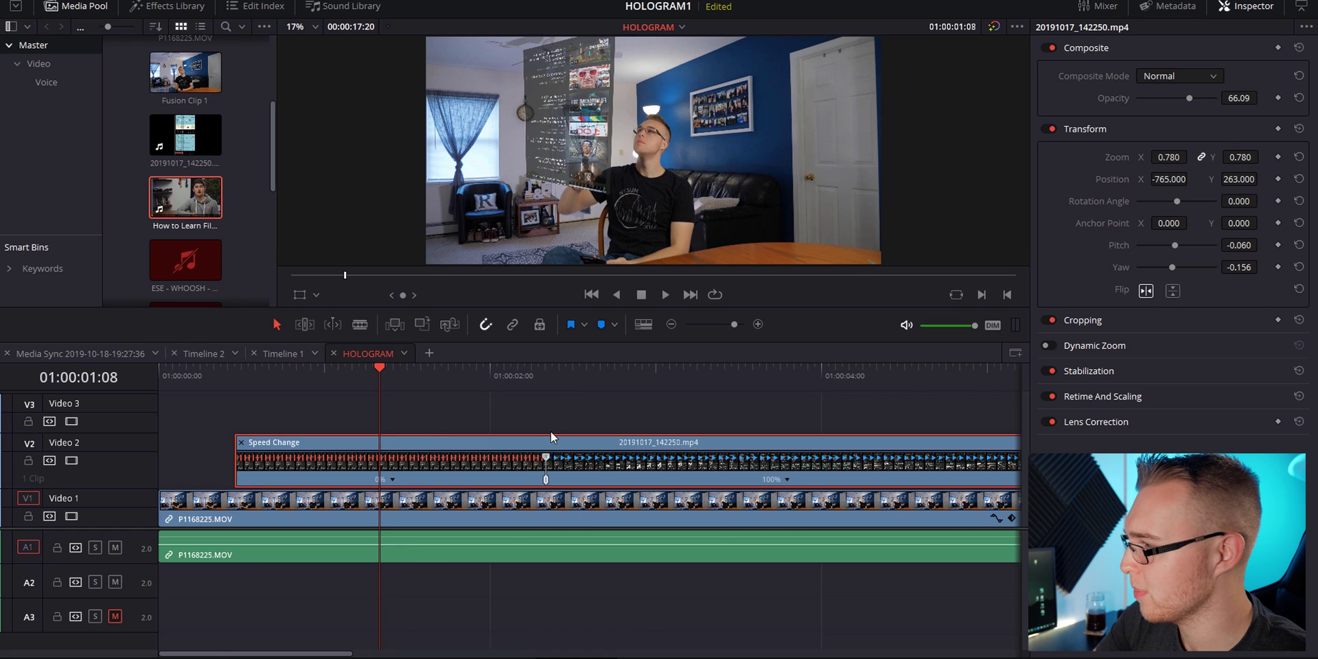
pyautogui.moveTo(547, 453); pyautogui.dragTo(376, 454)
pyautogui.press('space')
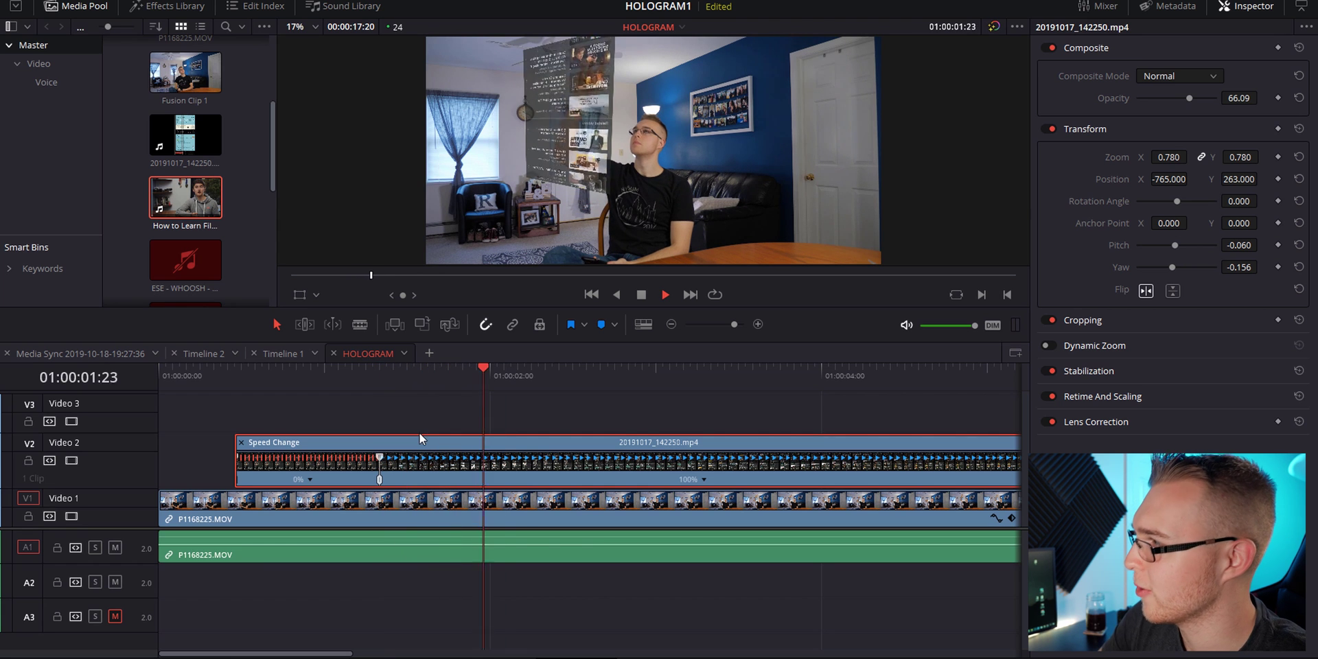
pyautogui.press('space')
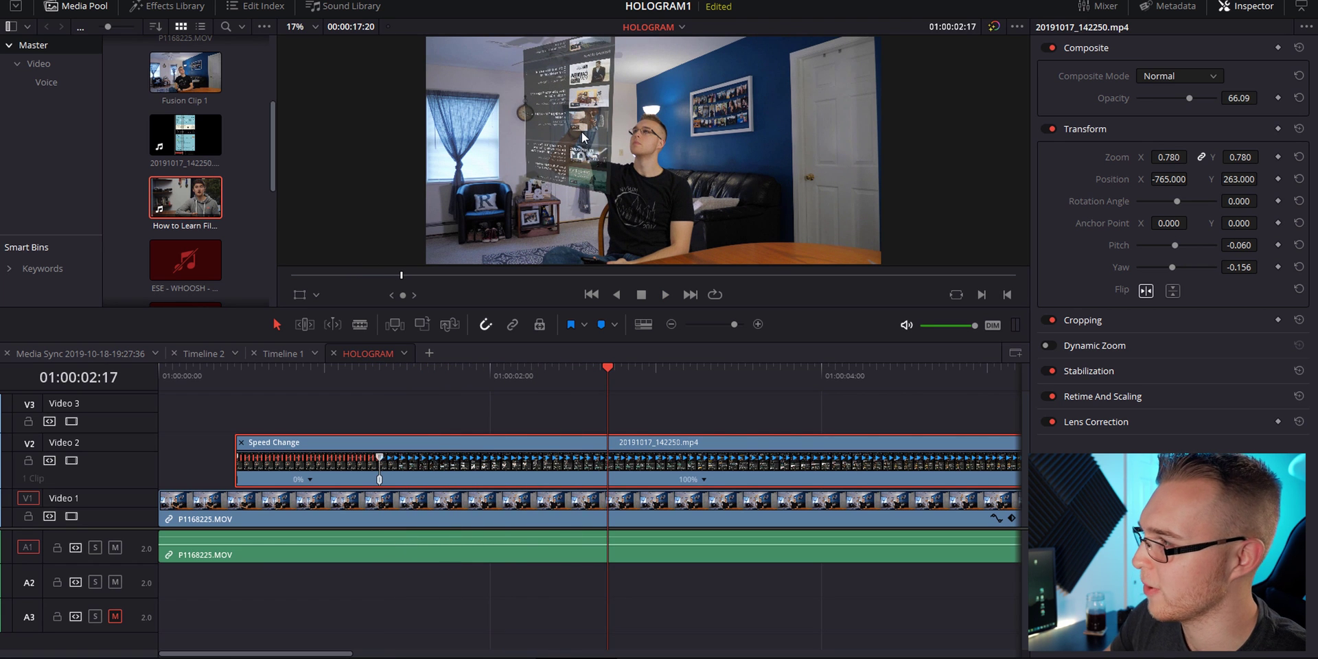
# Set the phone recording's opacity to 52.29 and play on through the following swipes.
pyautogui.press('space')
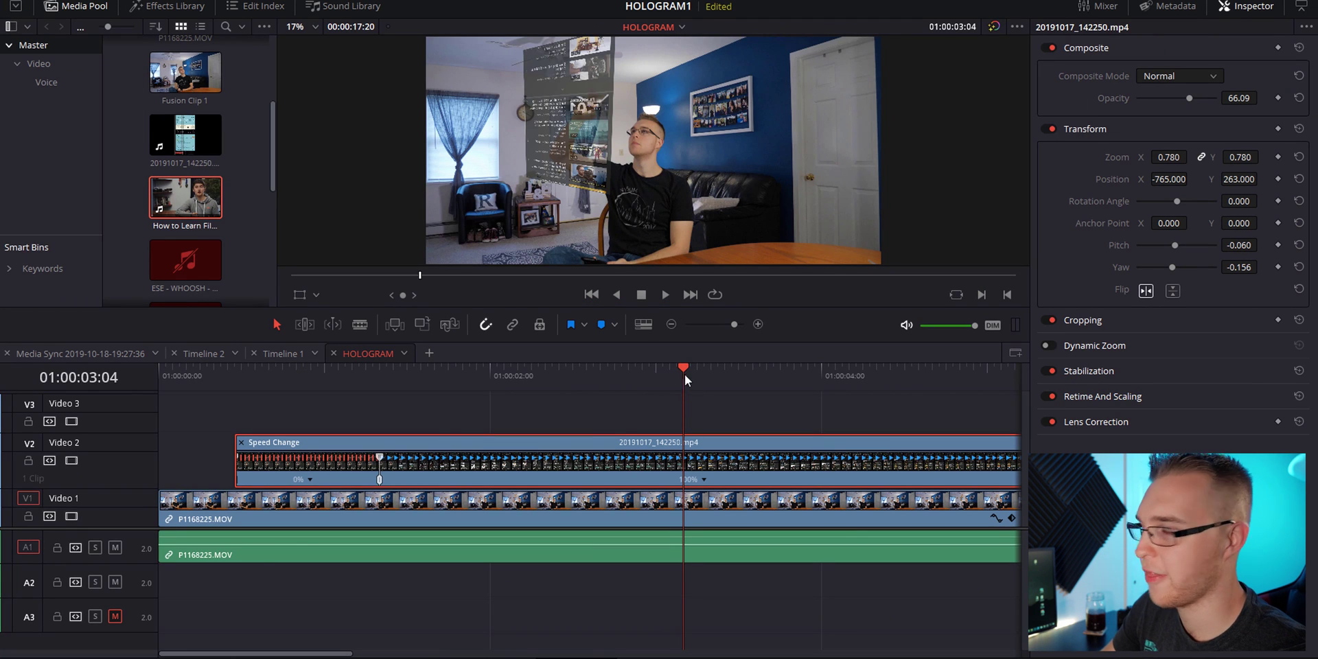
pyautogui.press('space')
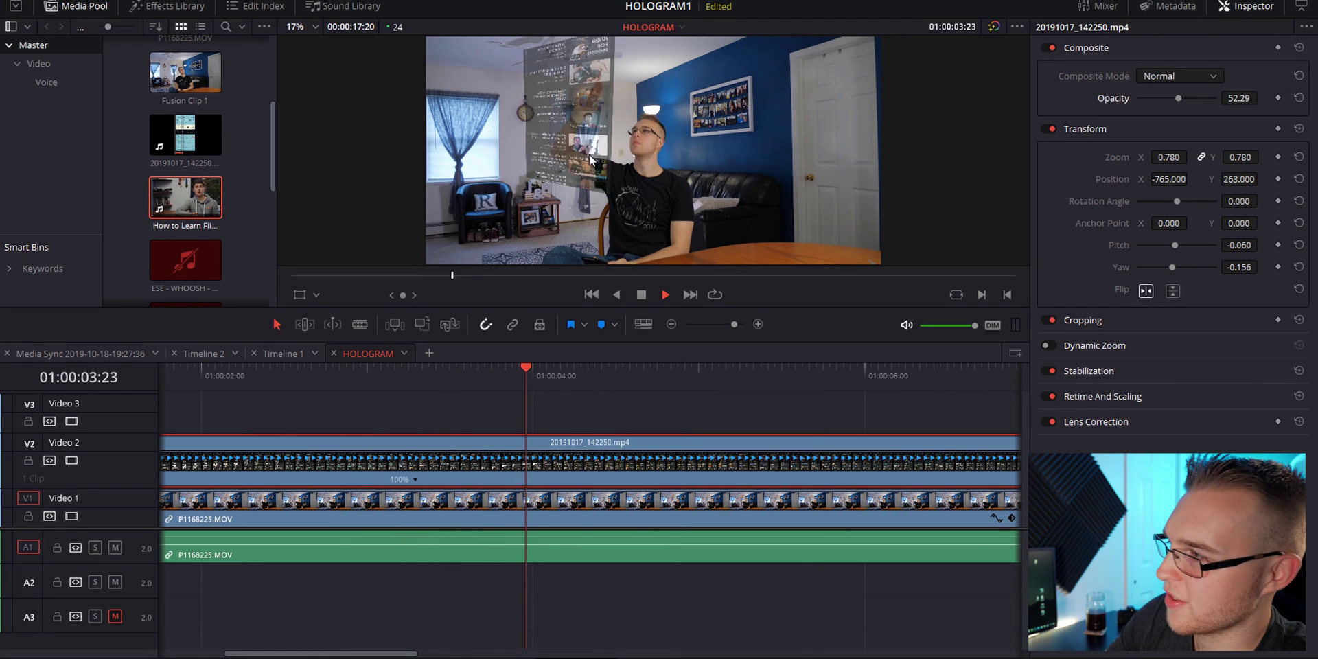
pyautogui.press('space')
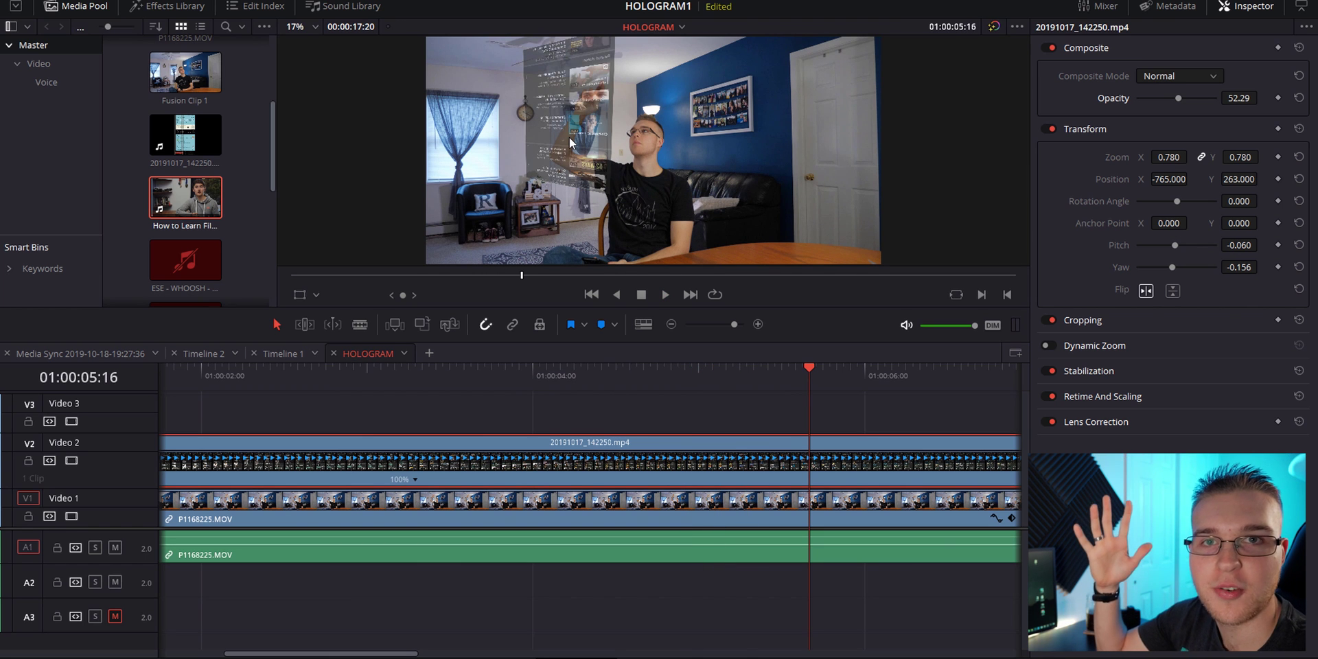
# Add a speed point to the phone recording at 01:00:04:13, at the next hand swipe.
pyautogui.moveTo(542, 374); pyautogui.dragTo(643, 377)
pyautogui.press('Left')
pyautogui.press('Left')
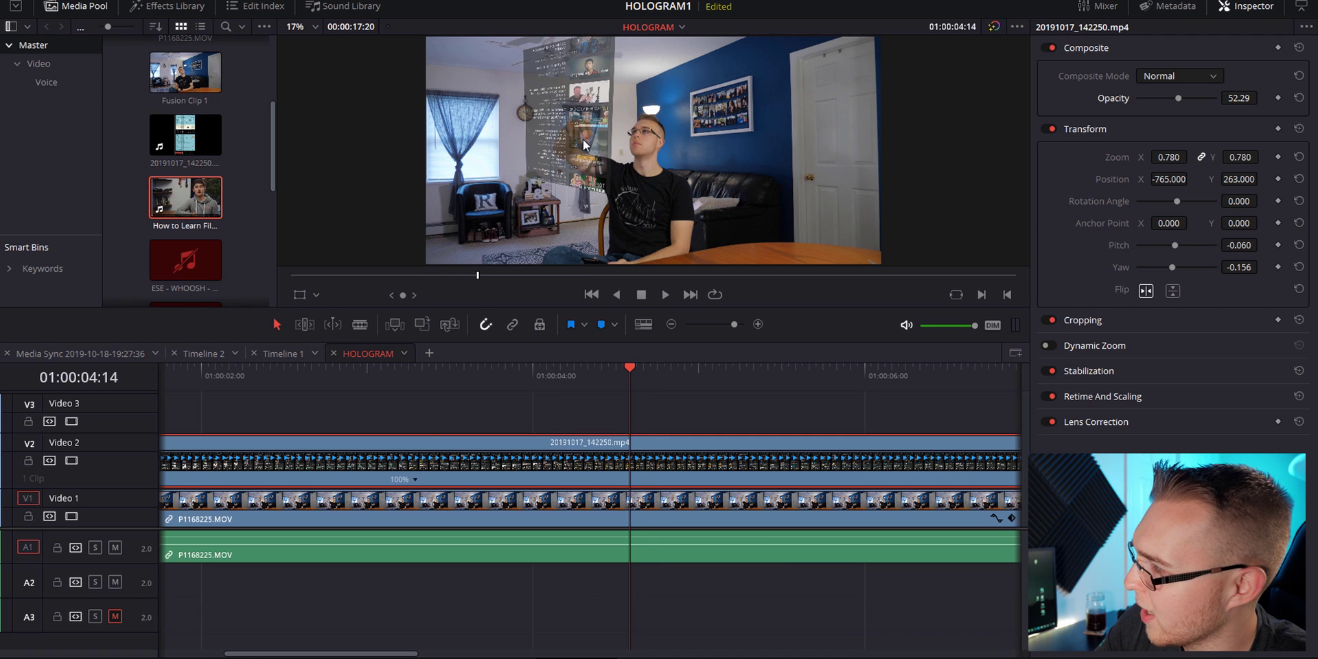
pyautogui.press('Left')
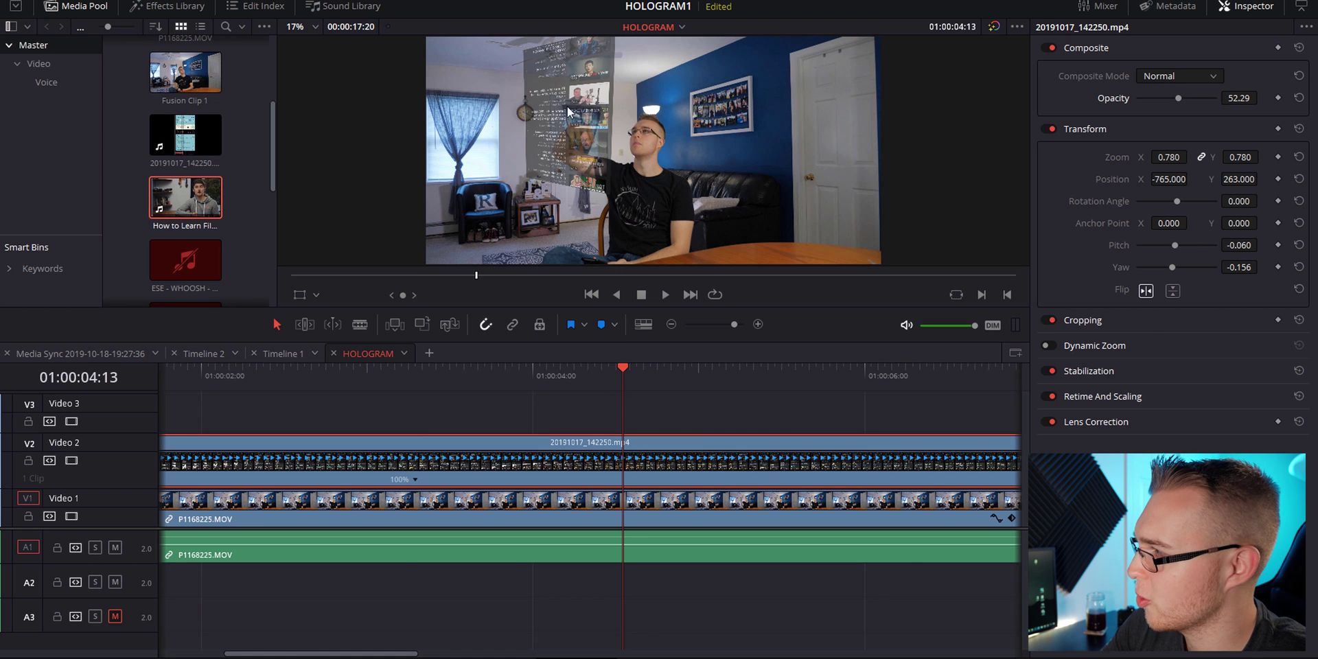
pyautogui.click(414, 479)
pyautogui.click(471, 503)
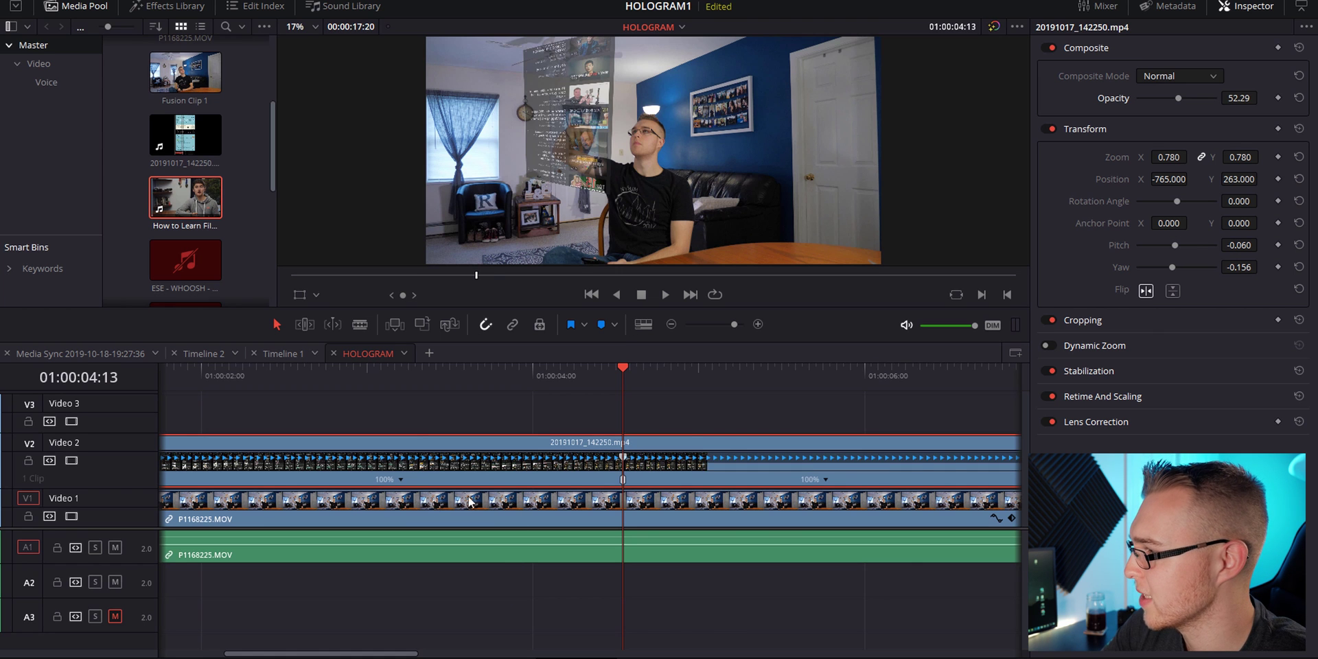
# Add a second speed point at 01:00:05:04 and pull it back to just after the first one to shorten the segment between them.
pyautogui.press('space')
pyautogui.press('space')
pyautogui.press('Left')
pyautogui.press('Left')
pyautogui.press('Left')
pyautogui.press('Left')
pyautogui.press('Right')
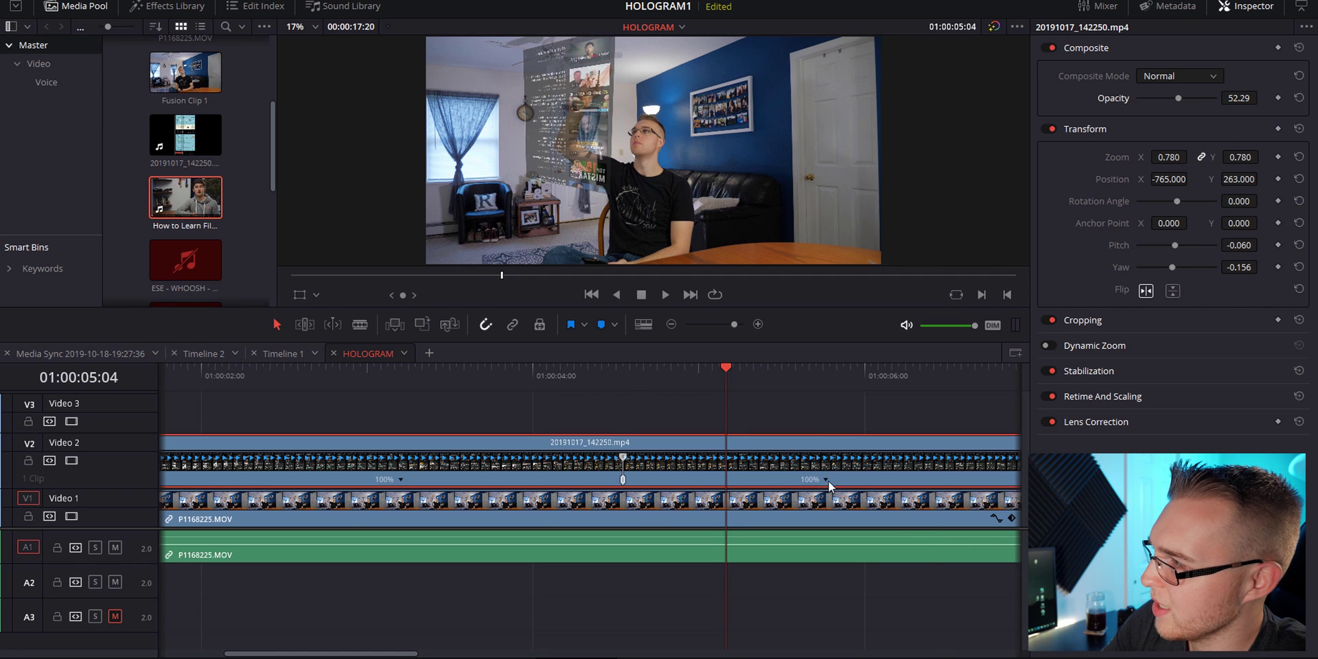
pyautogui.click(826, 479)
pyautogui.click(885, 501)
pyautogui.moveTo(726, 458); pyautogui.dragTo(636, 458)
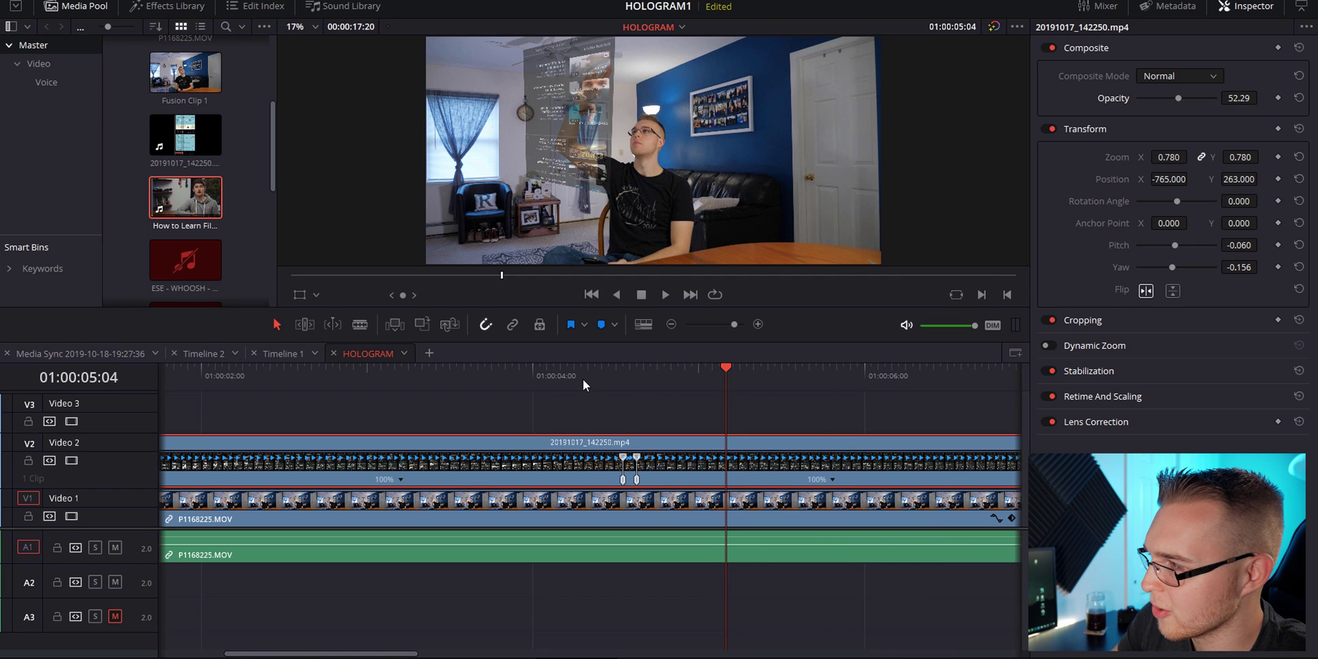
# Play back from 01:00:04:00 to check the retimed scroll against the hand gestures and the filmmaking clip's entrance.
pyautogui.hscroll(3, 579, 373)
pyautogui.click(384, 377)
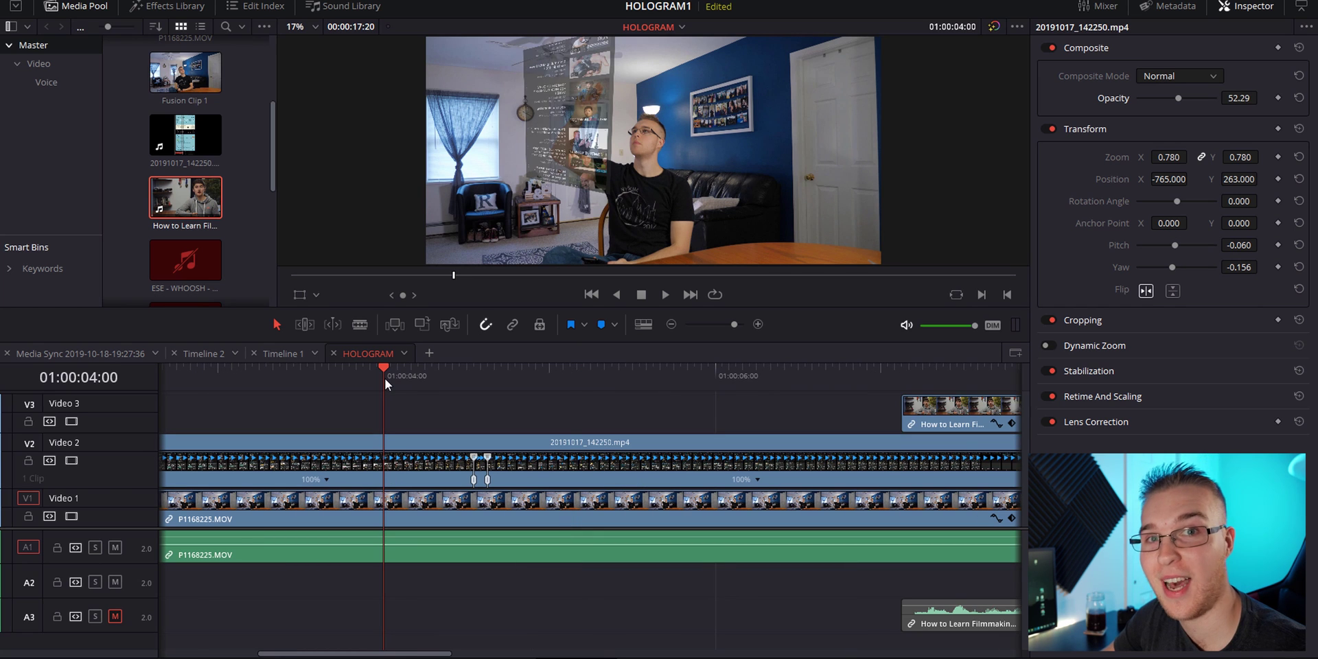
pyautogui.press('space')
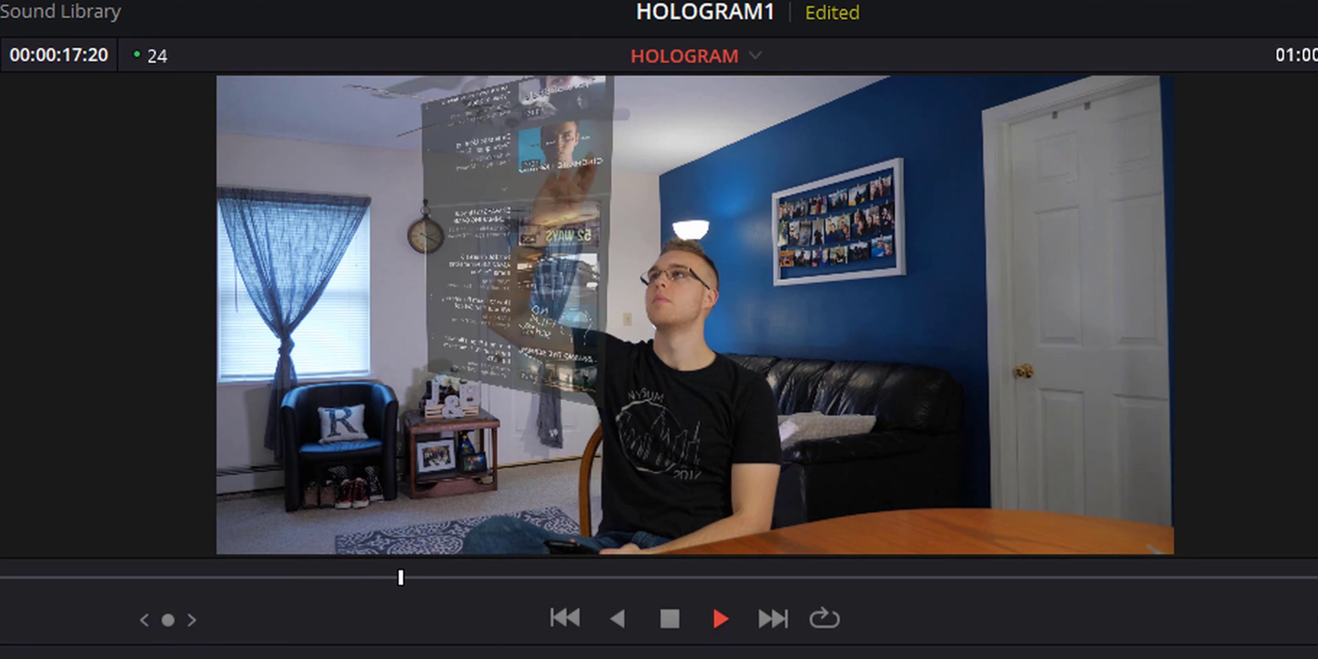
pyautogui.press('space')
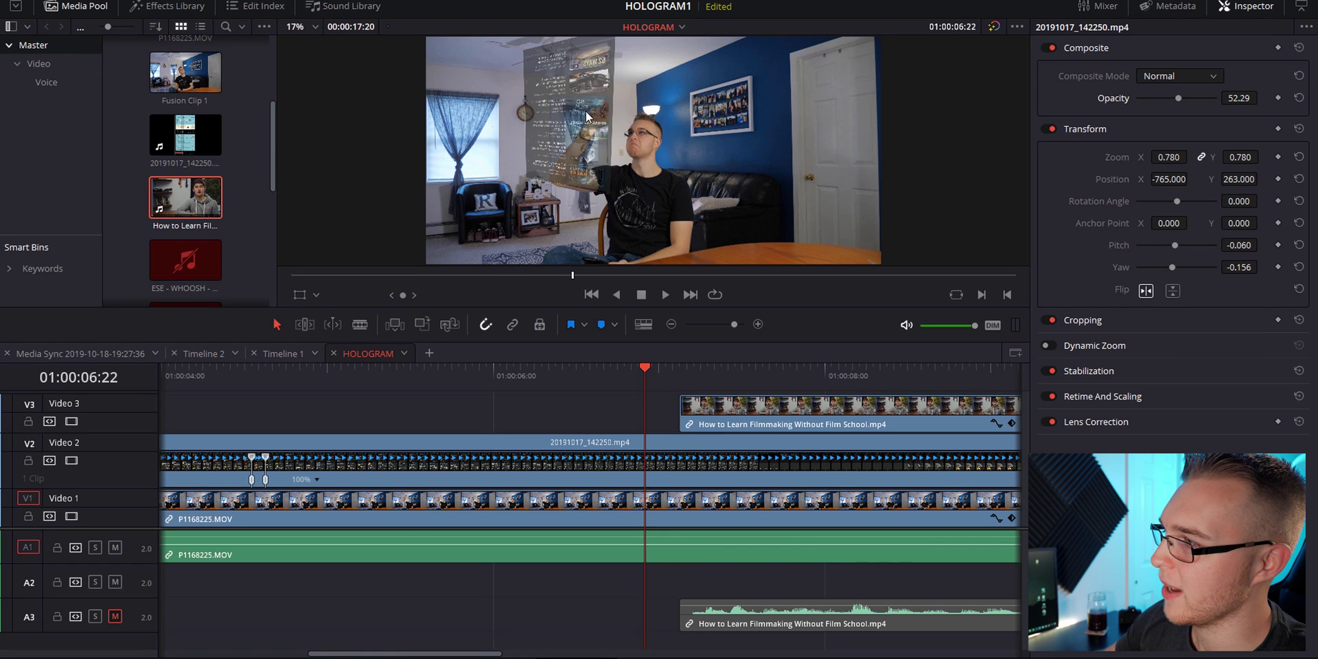
pyautogui.press('space')
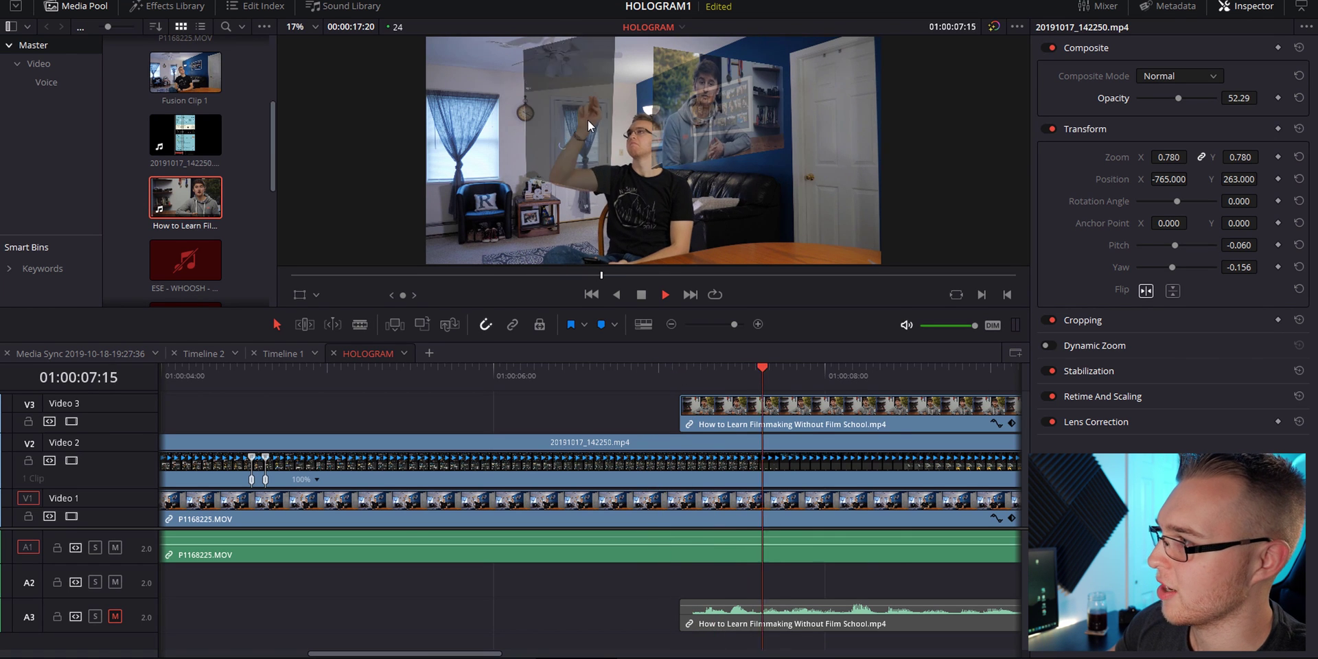
pyautogui.press('space')
# Add a freeze frame to the phone recording at 01:00:06:19, just before the filmmaking clip starts.
pyautogui.click(626, 391)
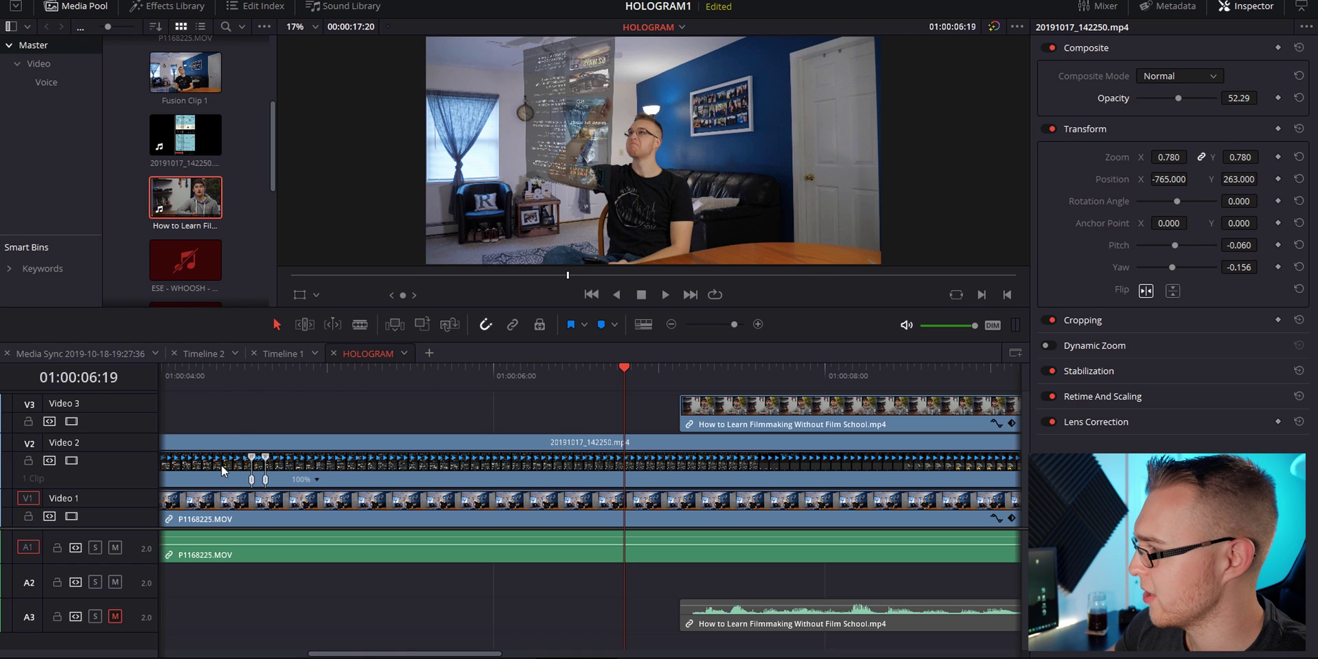
pyautogui.click(315, 476)
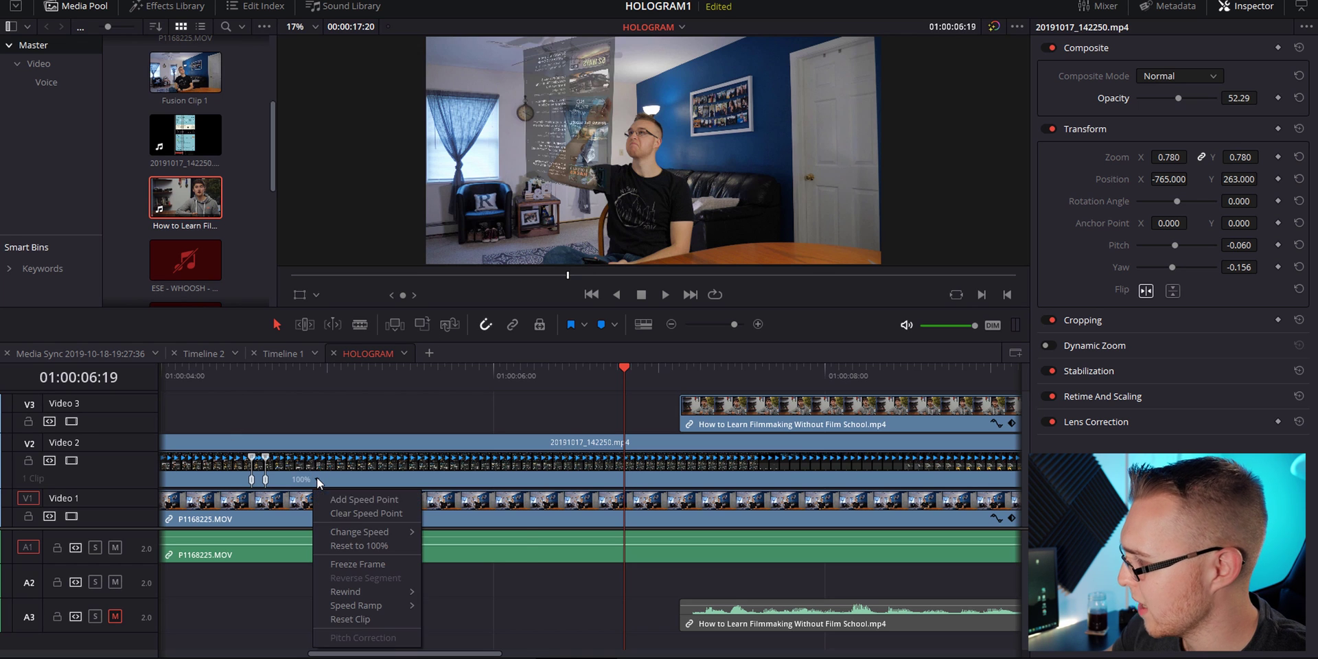
pyautogui.click(372, 564)
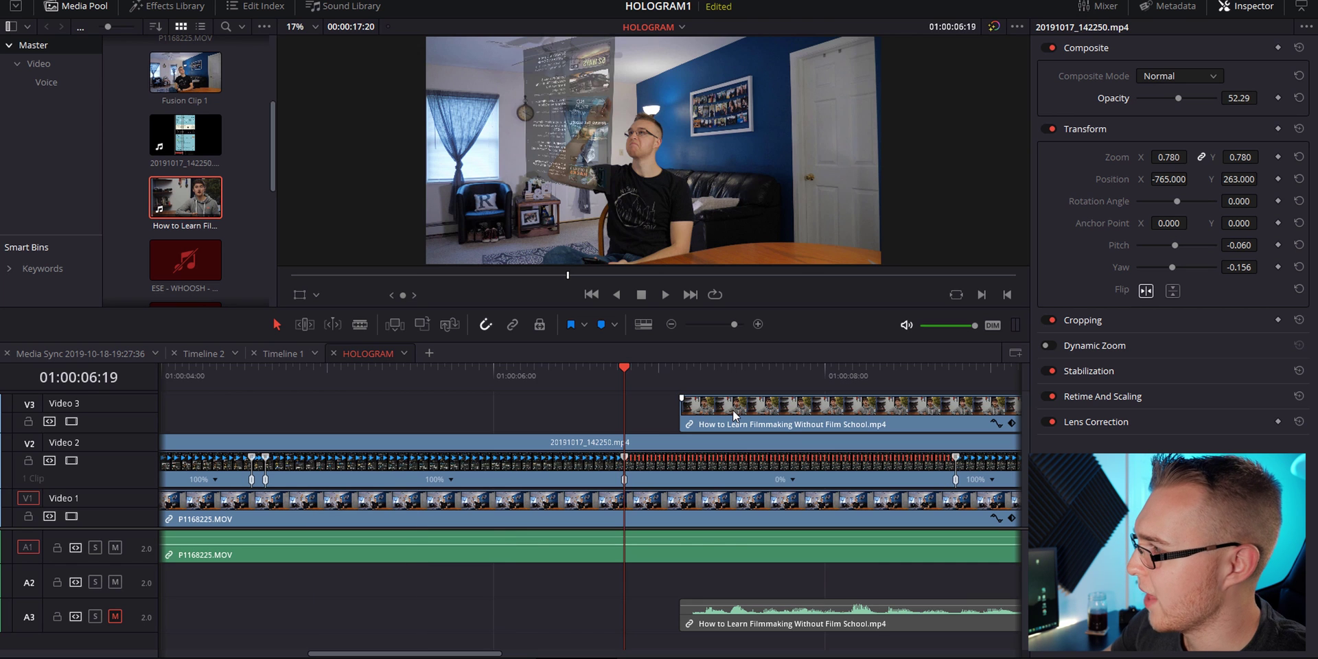
# Extend the second freeze frame to the end of the live footage and trim both overlay clips at 01:00:12:11.
pyautogui.press('space')
pyautogui.press('space')
pyautogui.hotkey('ctrl', '-')
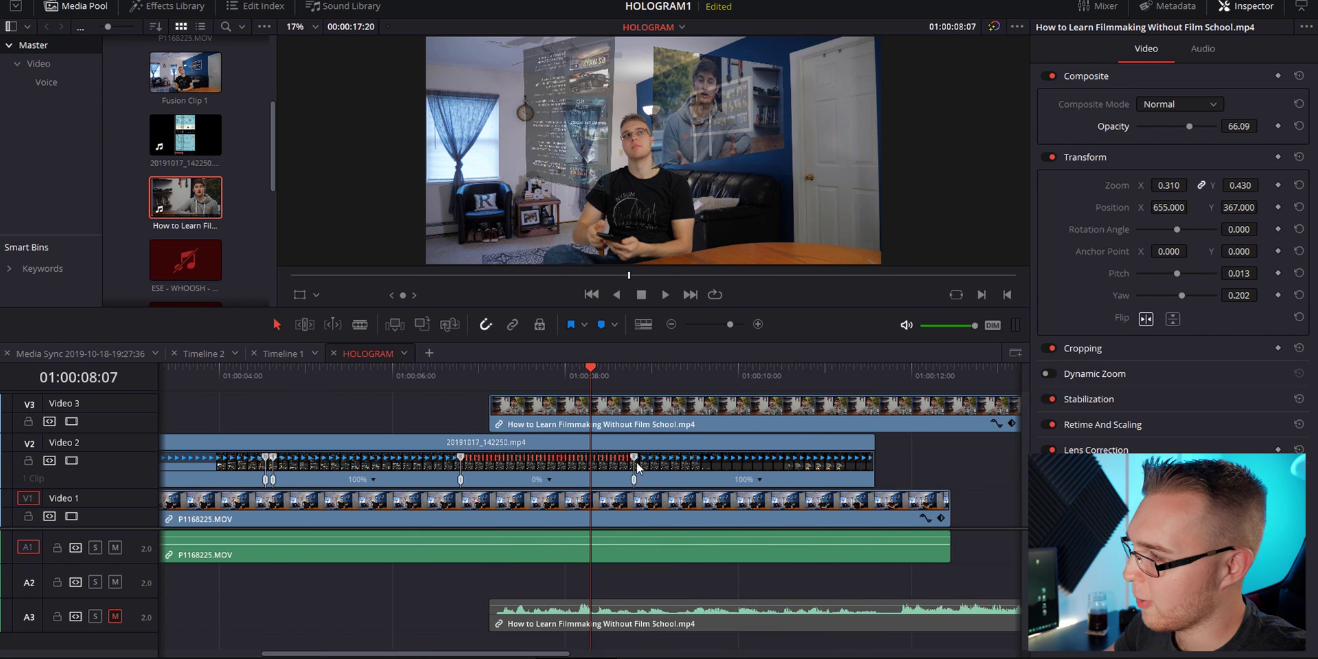
pyautogui.moveTo(633, 454); pyautogui.dragTo(956, 475)
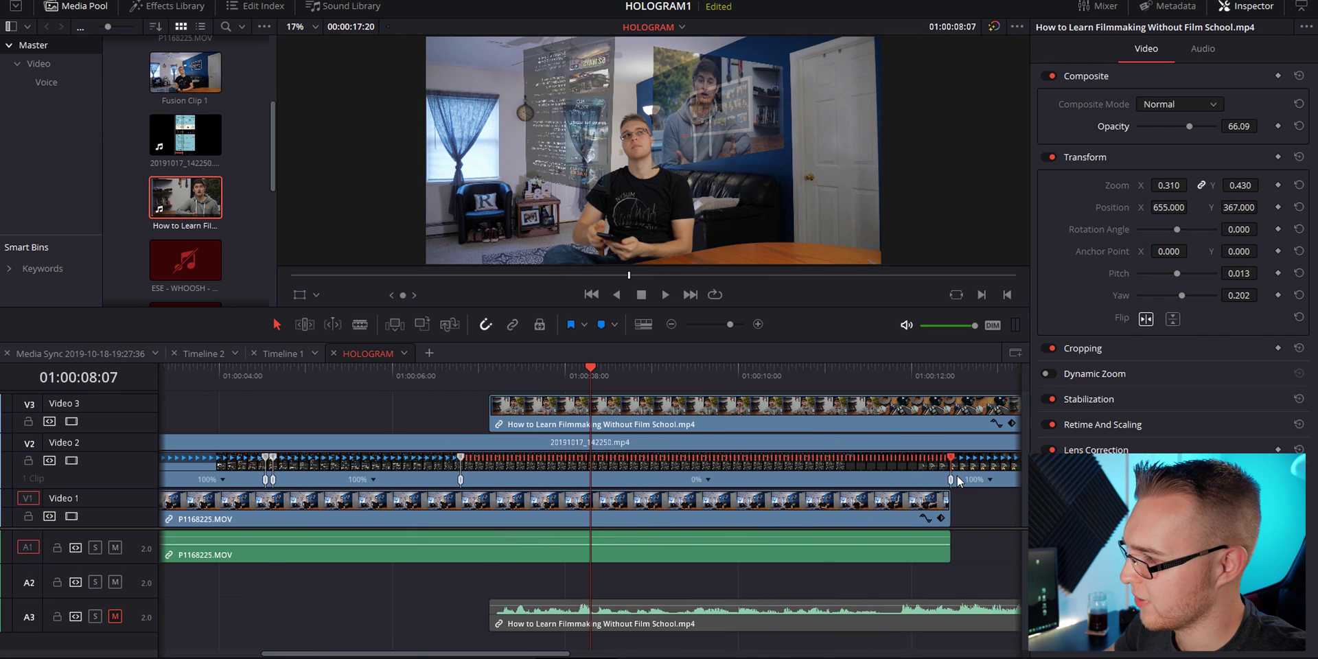
pyautogui.hotkey('ctrl', '-')
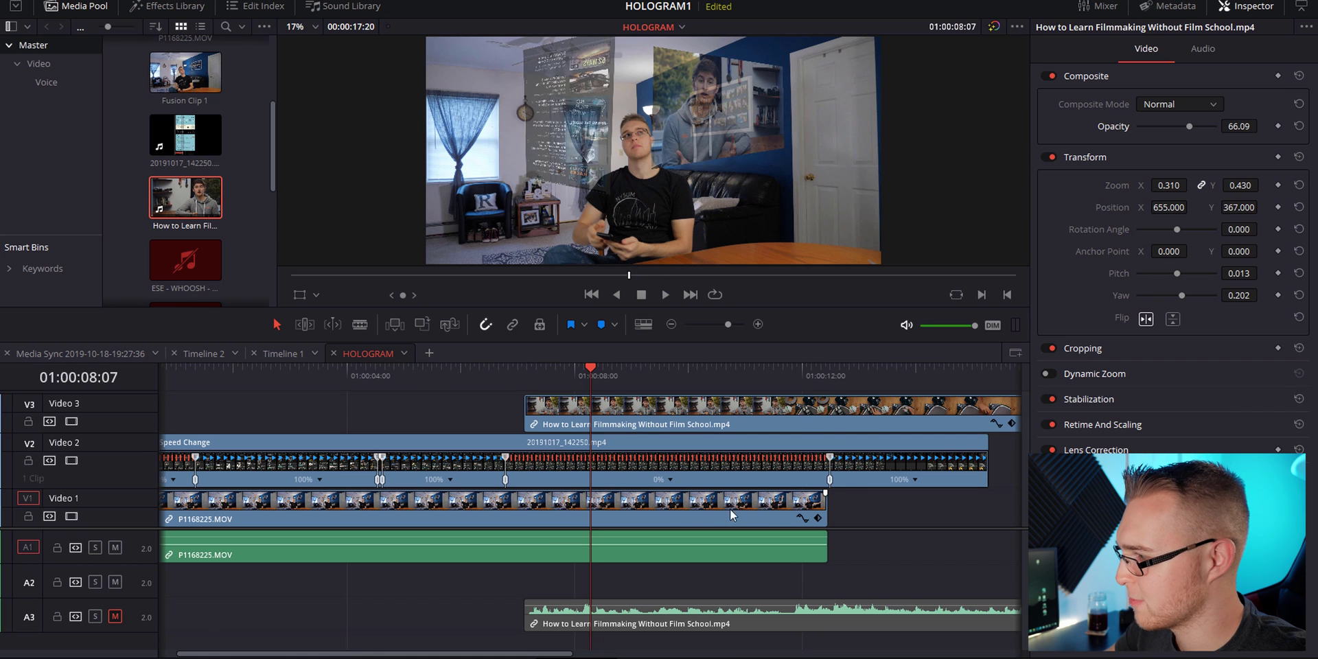
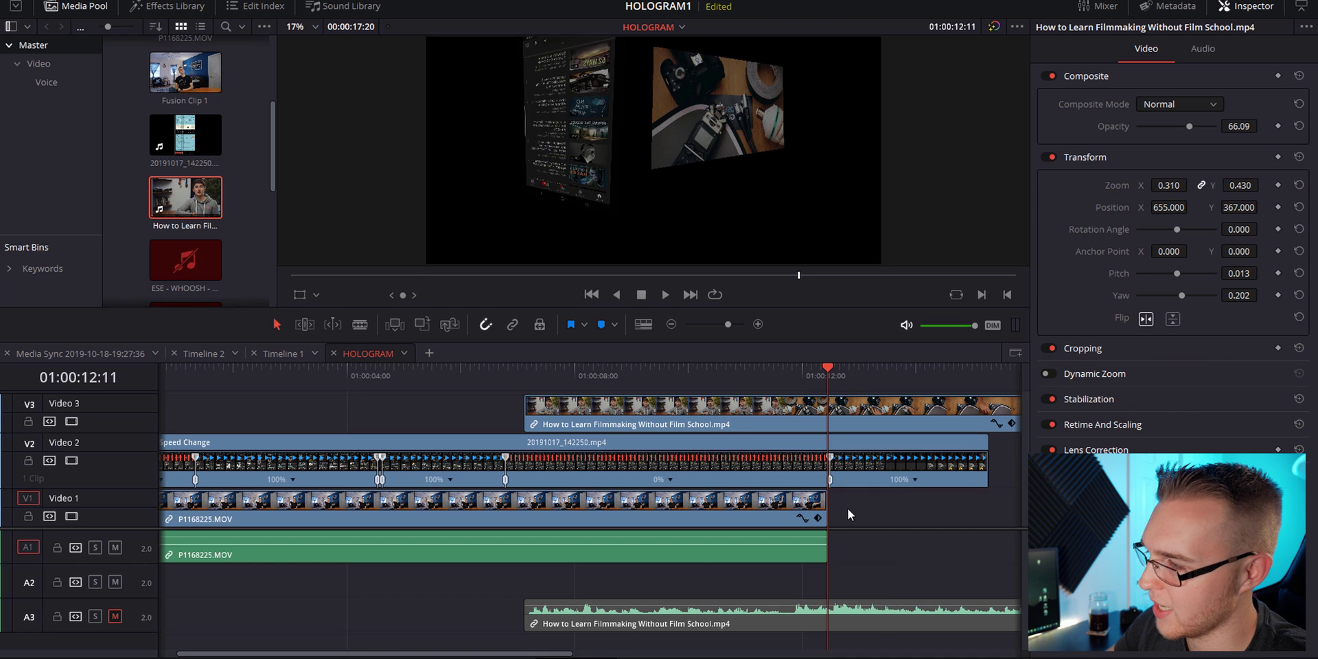
pyautogui.hotkey('shift', ']')
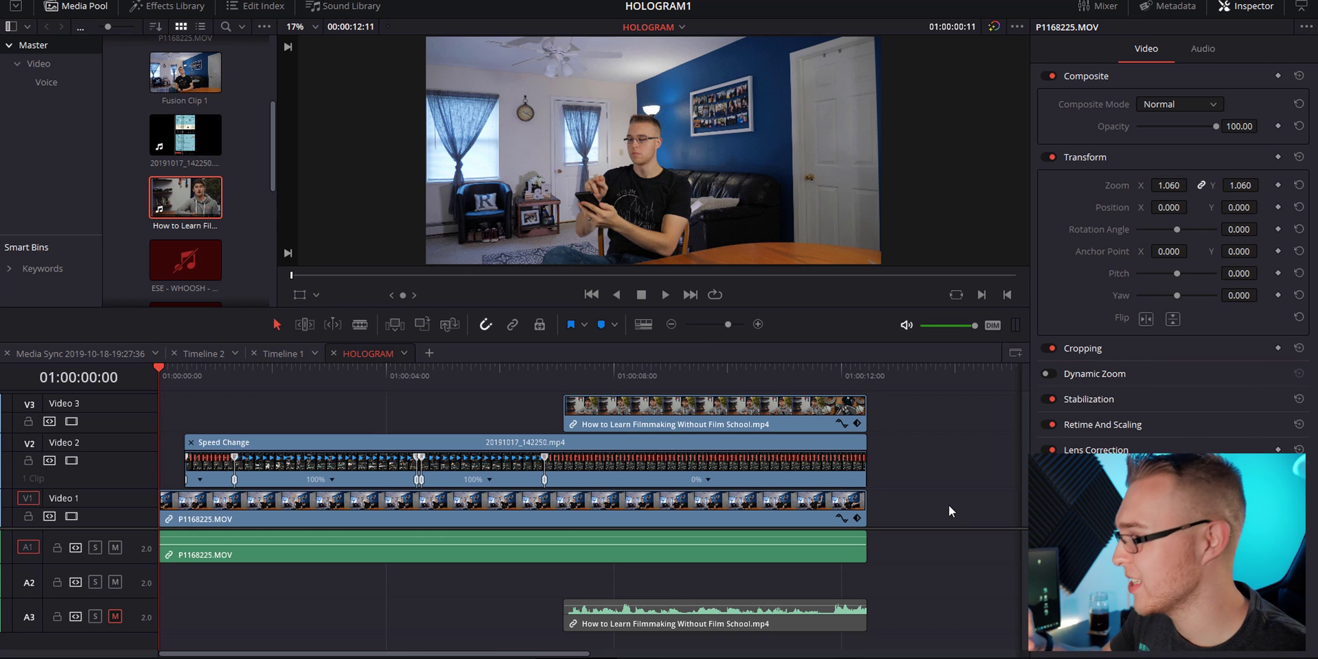
# Combine the live footage, phone recording and filmmaking clip into a new Fusion clip and open it on the Fusion page.
pyautogui.moveTo(949, 505); pyautogui.dragTo(324, 394)
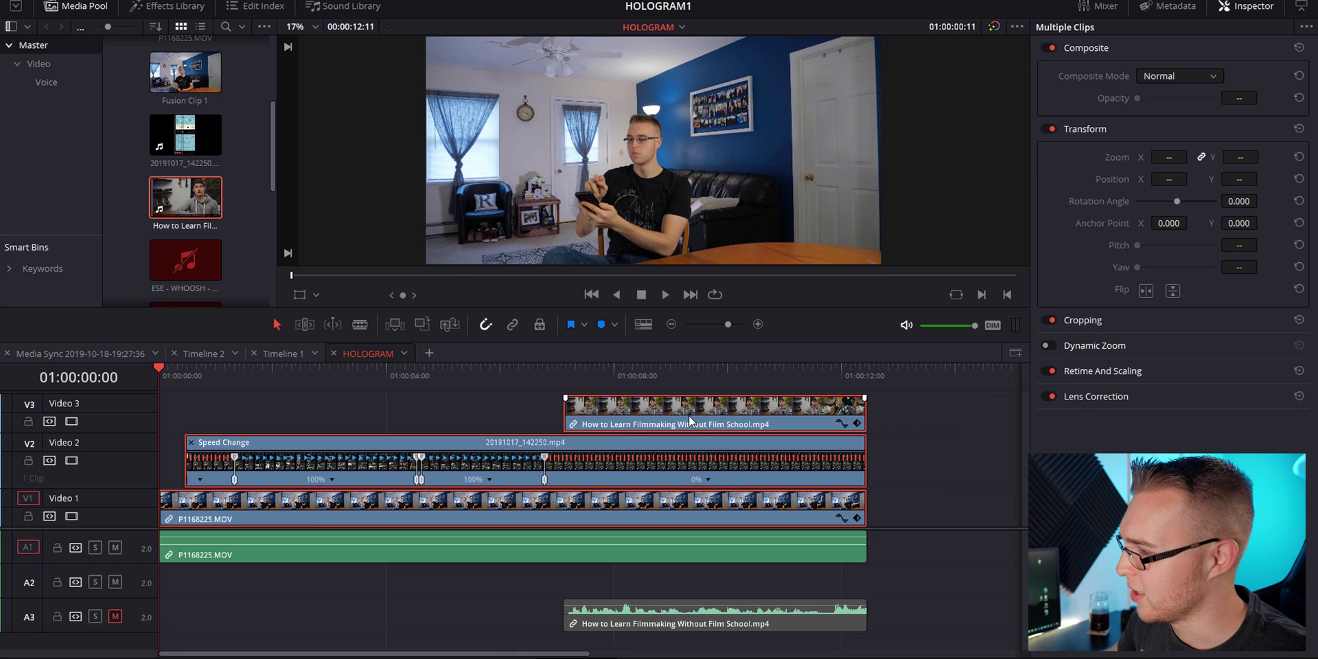
pyautogui.rightClick(688, 415)
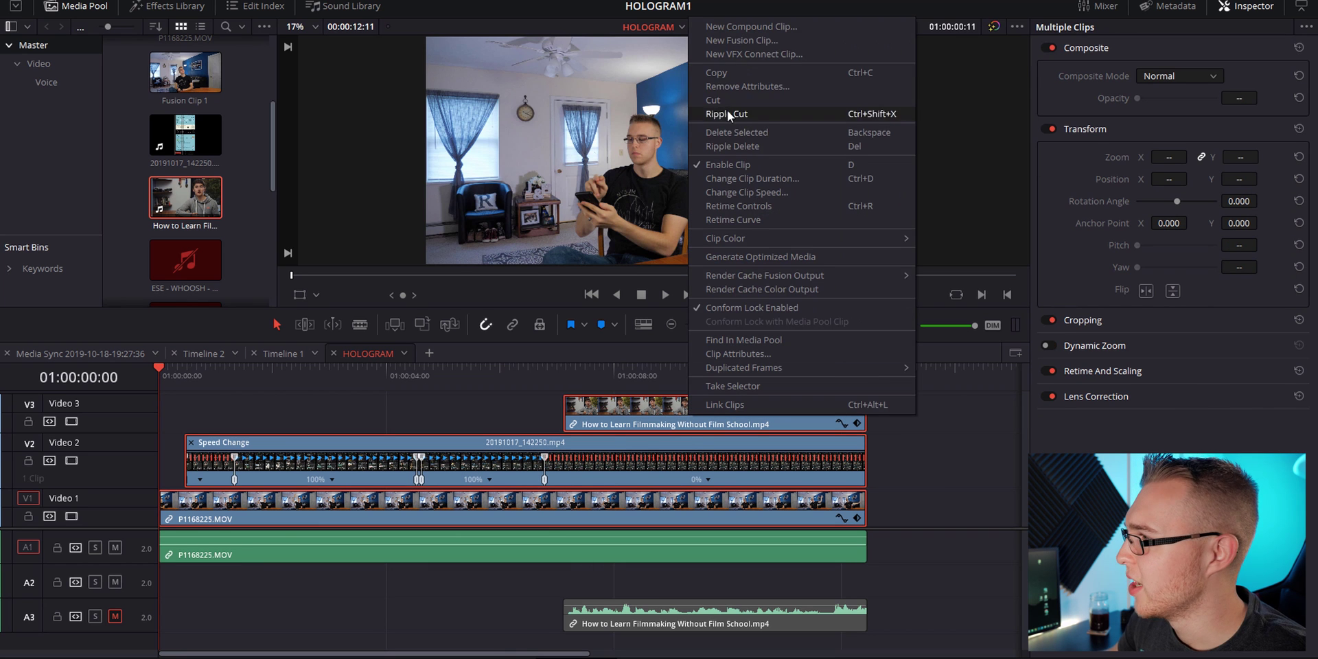
pyautogui.click(731, 40)
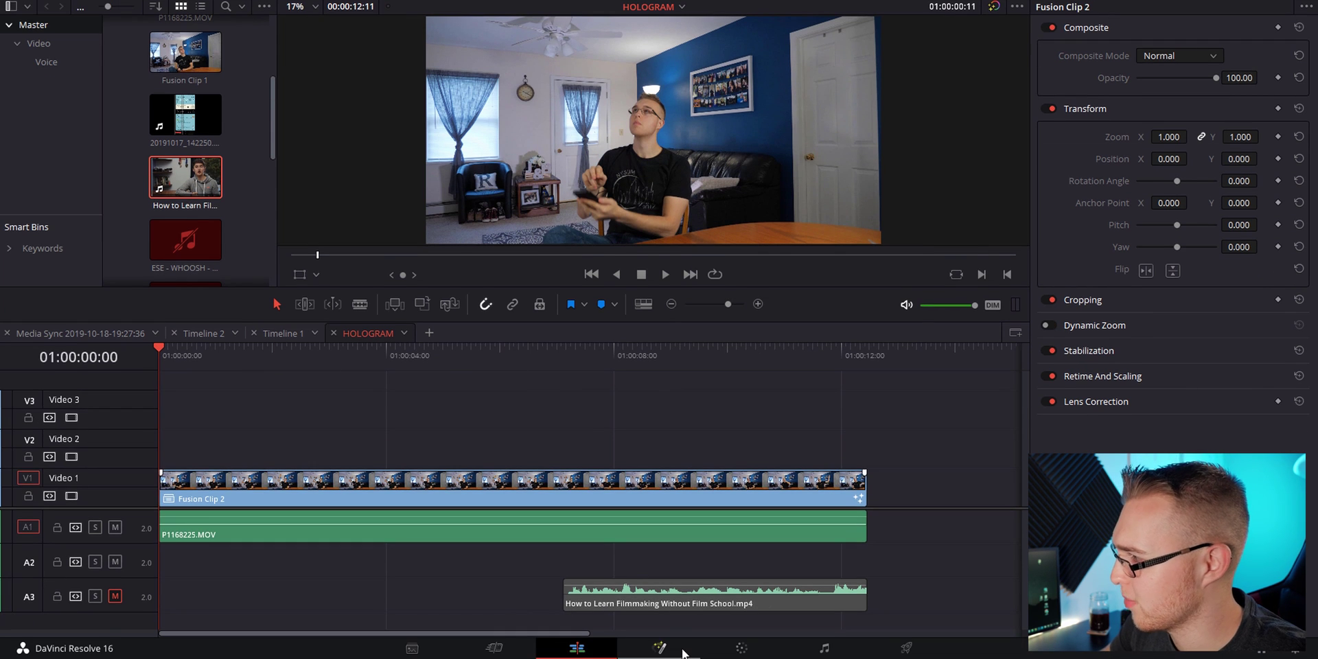
pyautogui.click(661, 649)
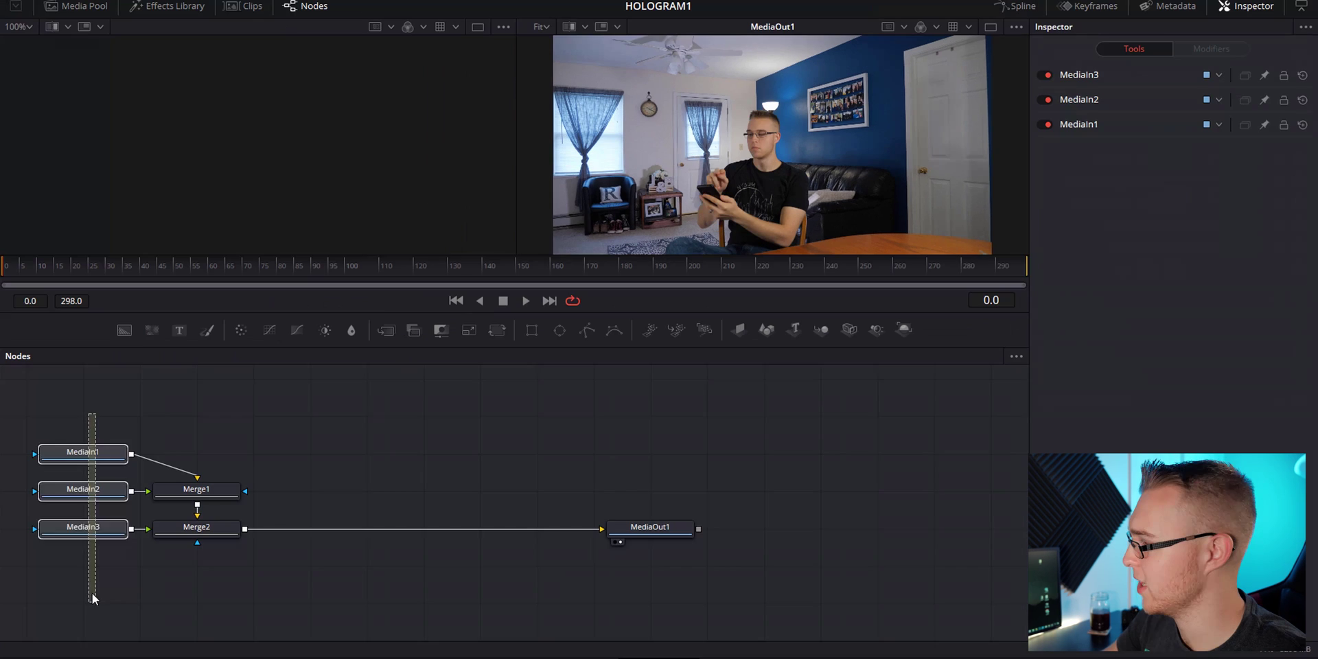
# Switch the node graph's connections to orthogonal pipes.
pyautogui.moveTo(207, 411); pyautogui.dragTo(203, 540)
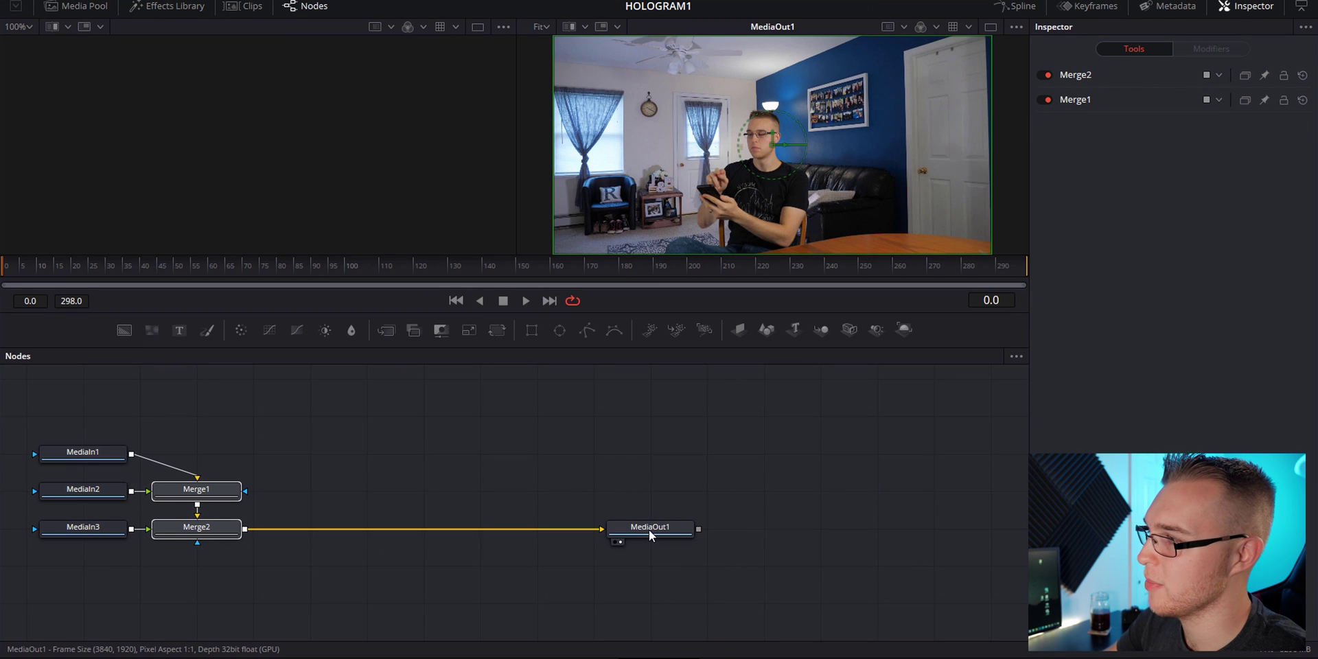
pyautogui.click(478, 469)
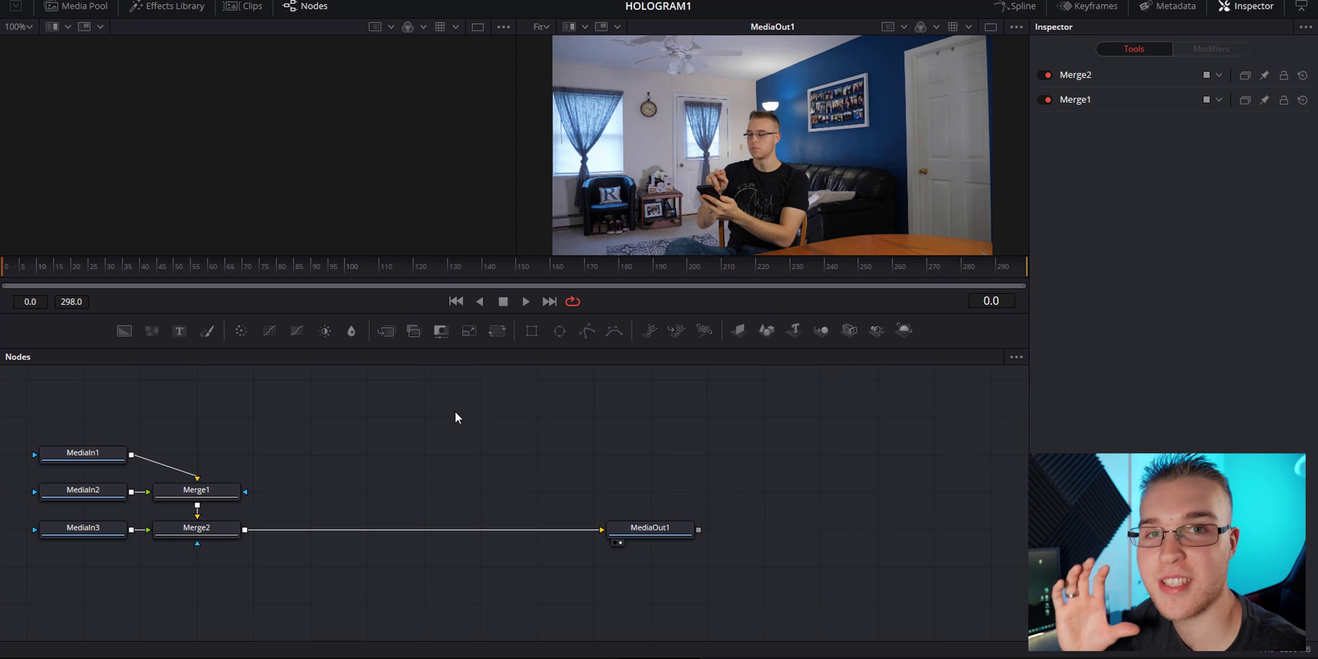
pyautogui.rightClick(456, 412)
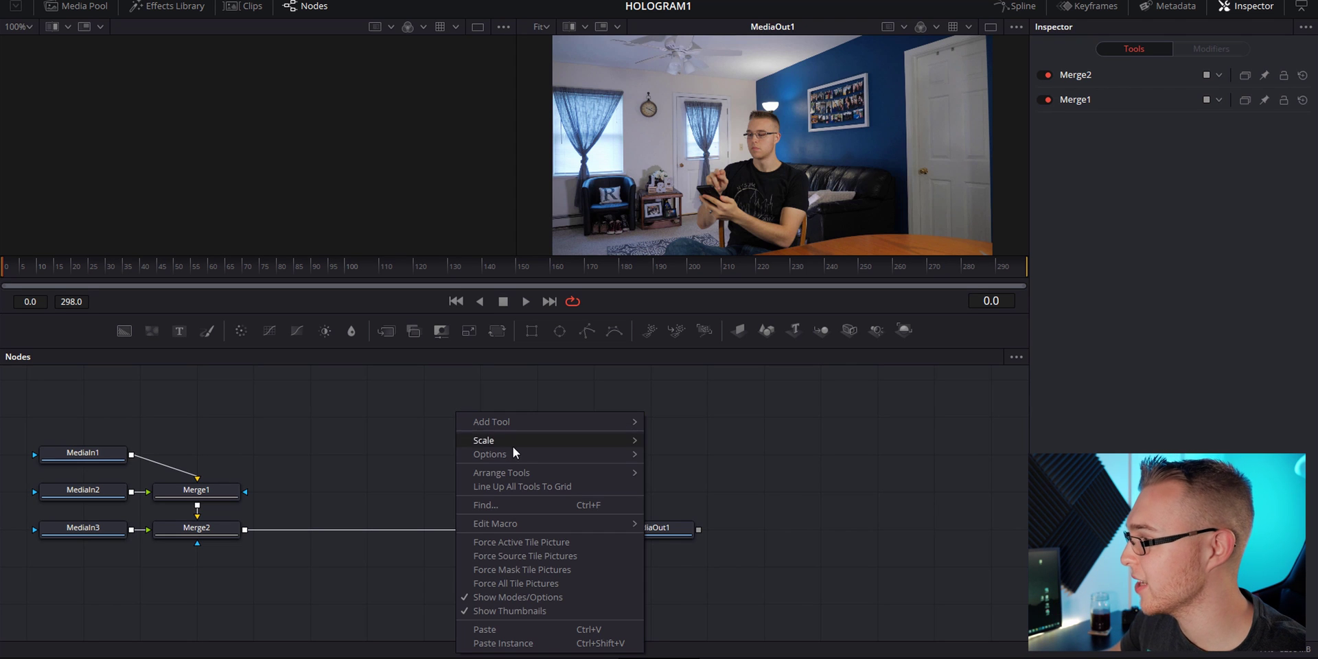
pyautogui.moveTo(513, 456)
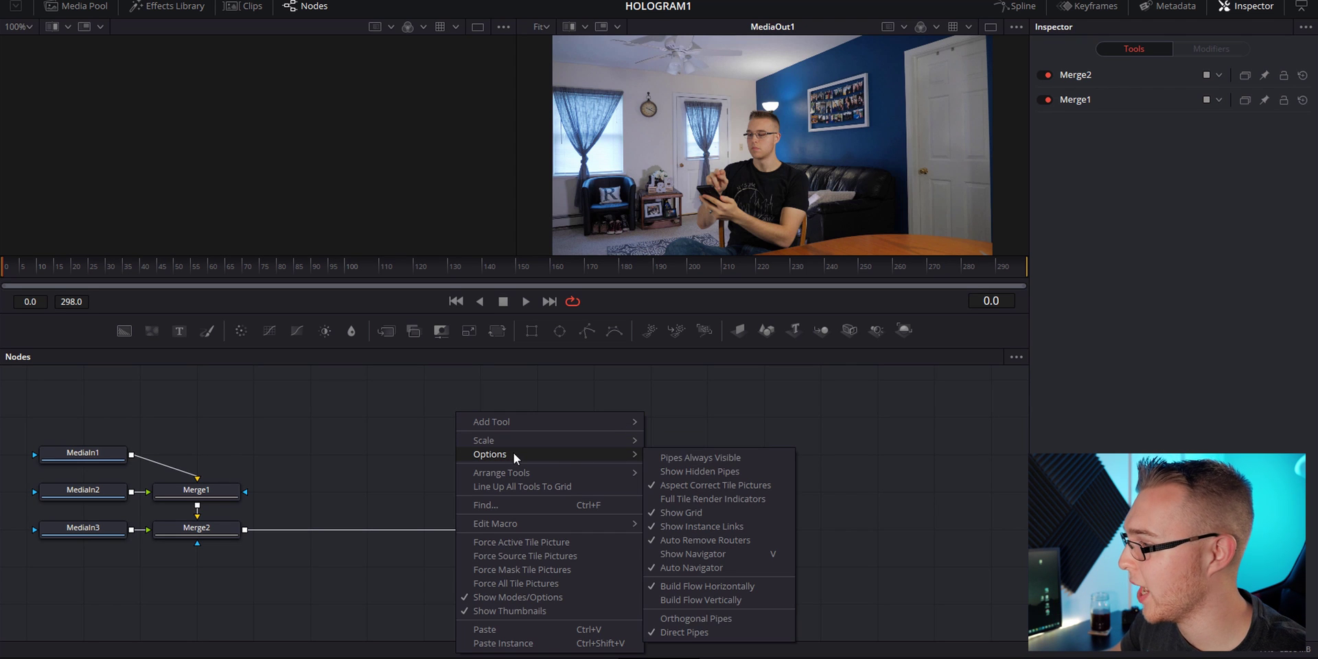
pyautogui.click(725, 620)
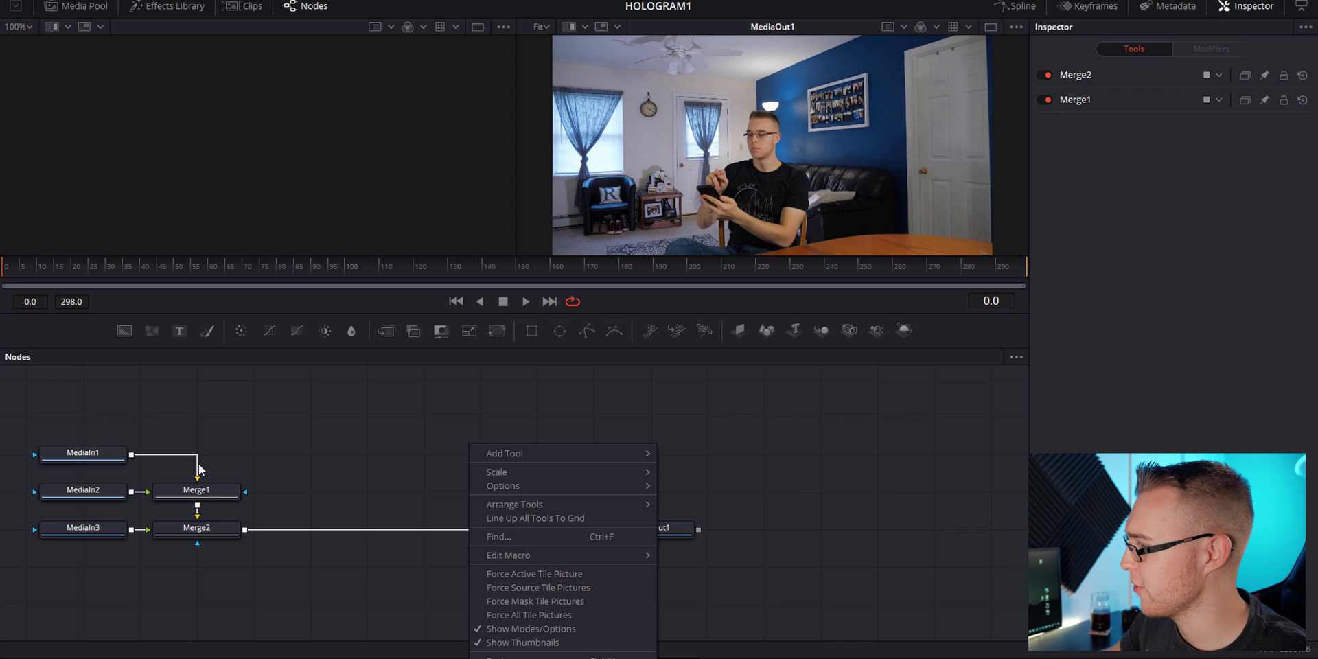
# Set how the node graph arranges its tools and move the MediaOut1 node closer to Merge2.
pyautogui.moveTo(476, 471)
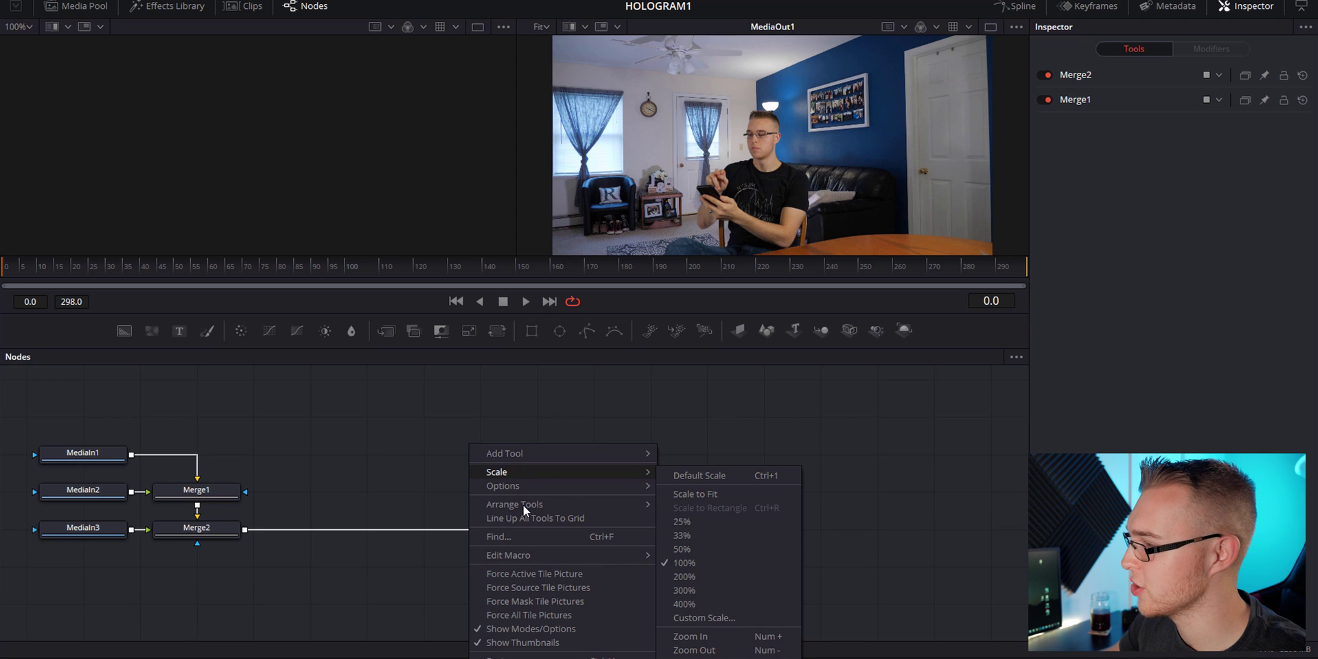
pyautogui.moveTo(534, 504)
pyautogui.click(691, 511)
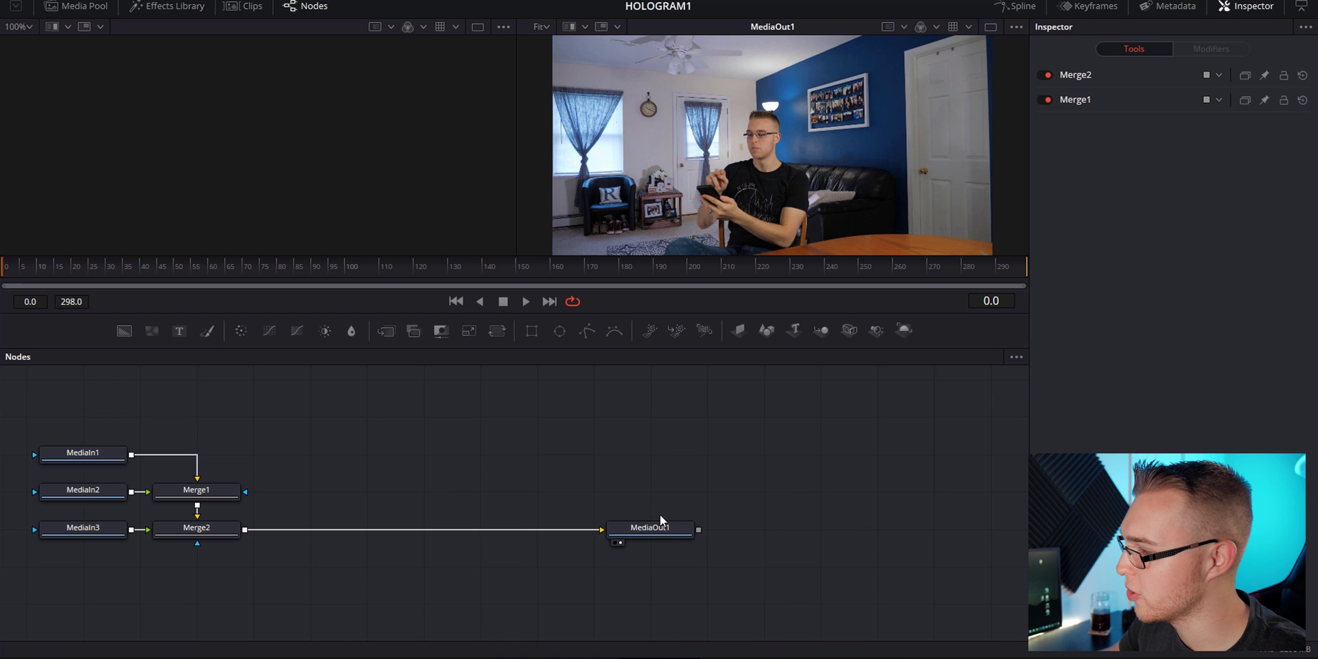
pyautogui.click(661, 523)
pyautogui.moveTo(623, 535); pyautogui.dragTo(567, 459)
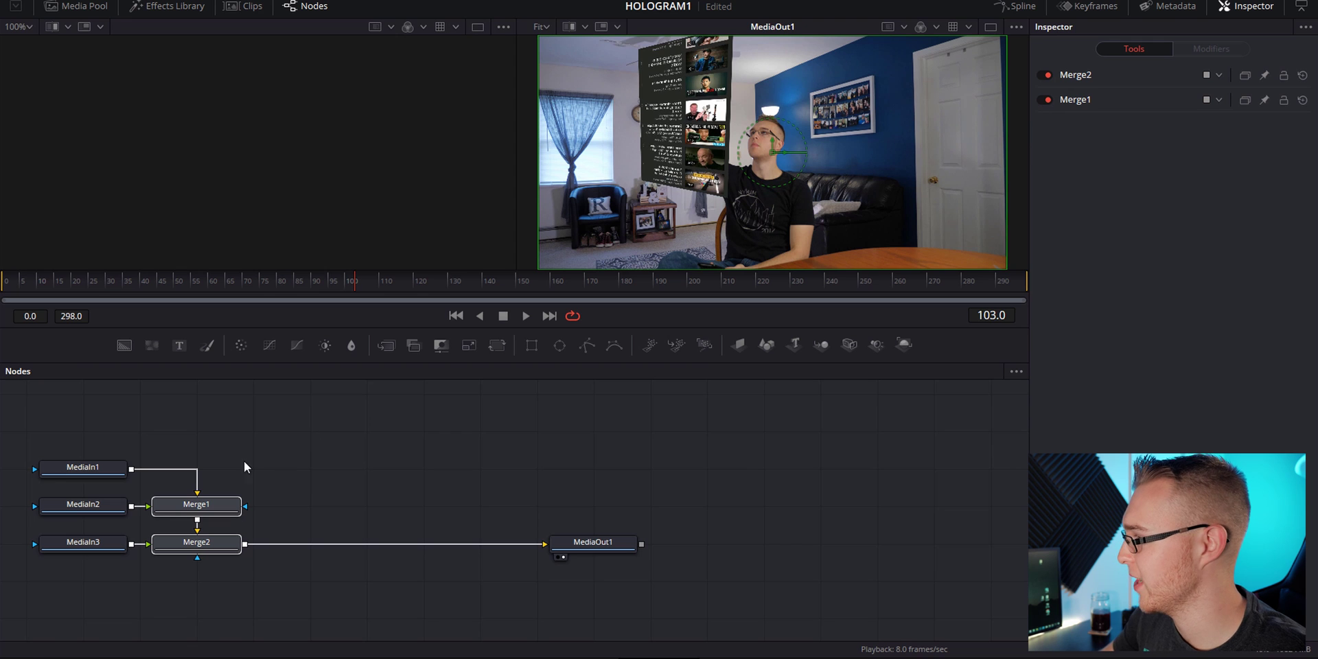
# Reduce Merge1's Alpha Gain to 0.543 and Blend to 0.992, and select Merge2.
pyautogui.click(218, 504)
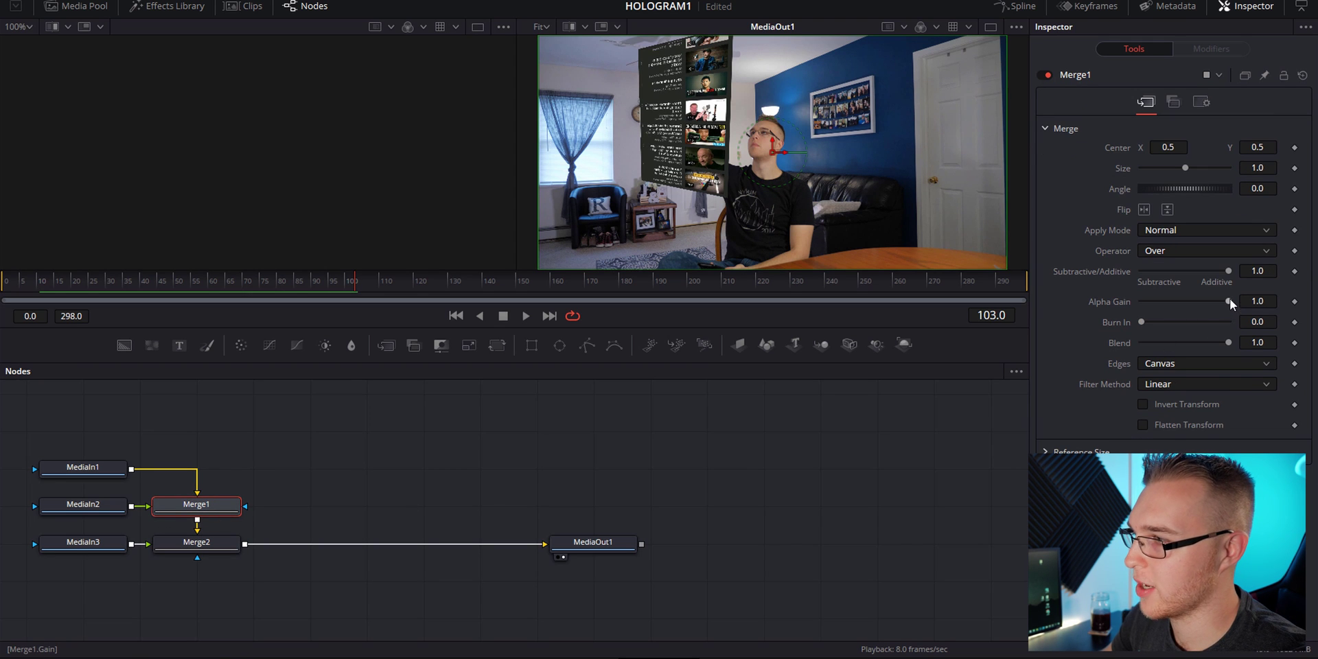
pyautogui.moveTo(1229, 302); pyautogui.dragTo(1201, 313)
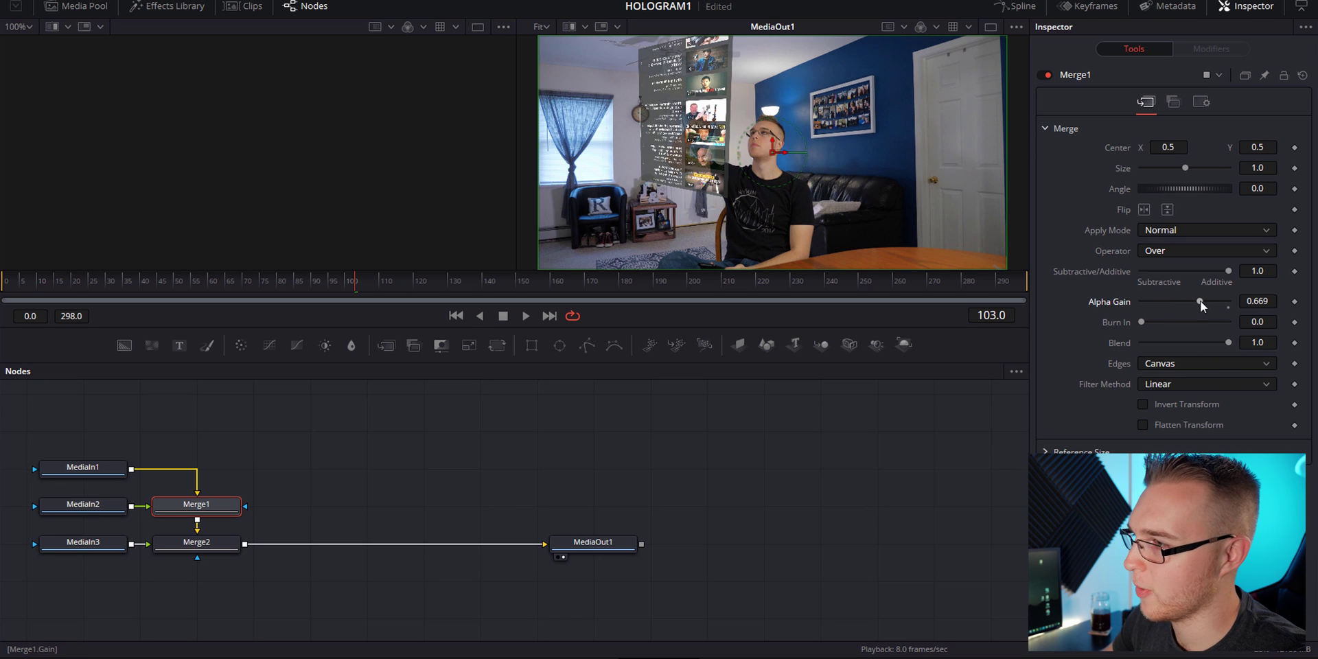
pyautogui.moveTo(1199, 301)
pyautogui.mouseDown()
pyautogui.moveTo(1127, 304)
pyautogui.moveTo(1189, 303)
pyautogui.mouseUp()
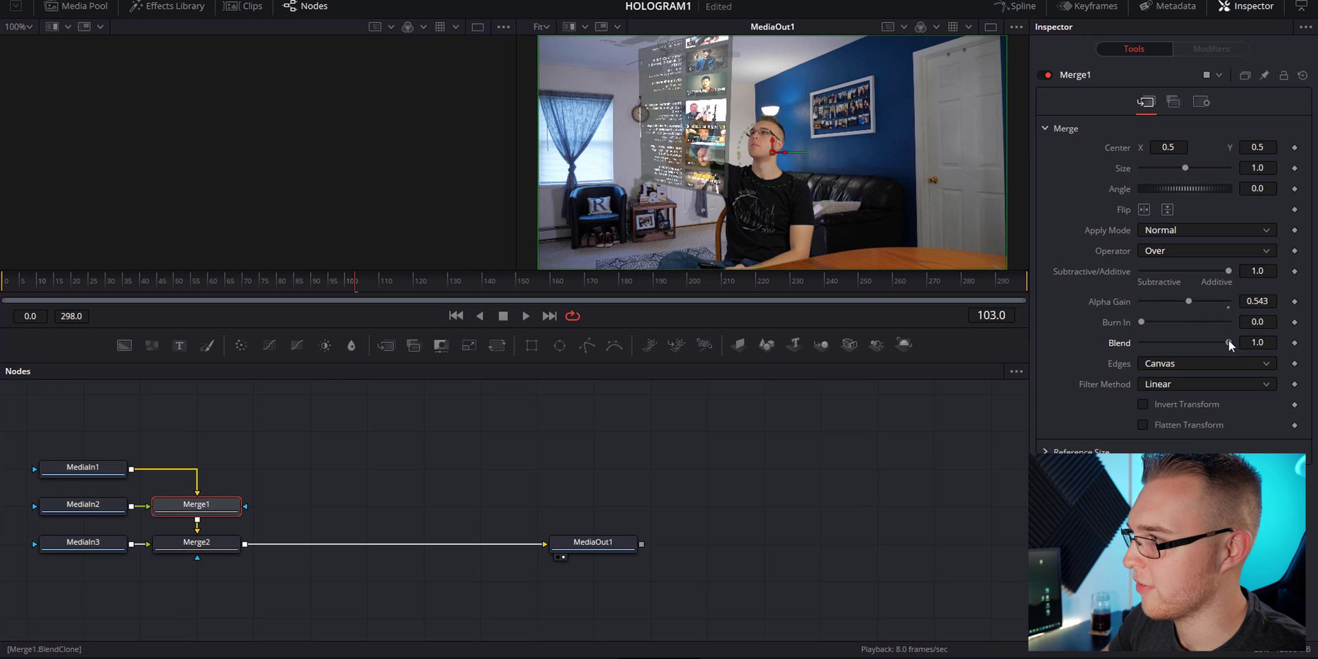
pyautogui.moveTo(1228, 340)
pyautogui.mouseDown()
pyautogui.moveTo(1154, 340)
pyautogui.moveTo(1217, 344)
pyautogui.mouseUp()
pyautogui.click(196, 542)
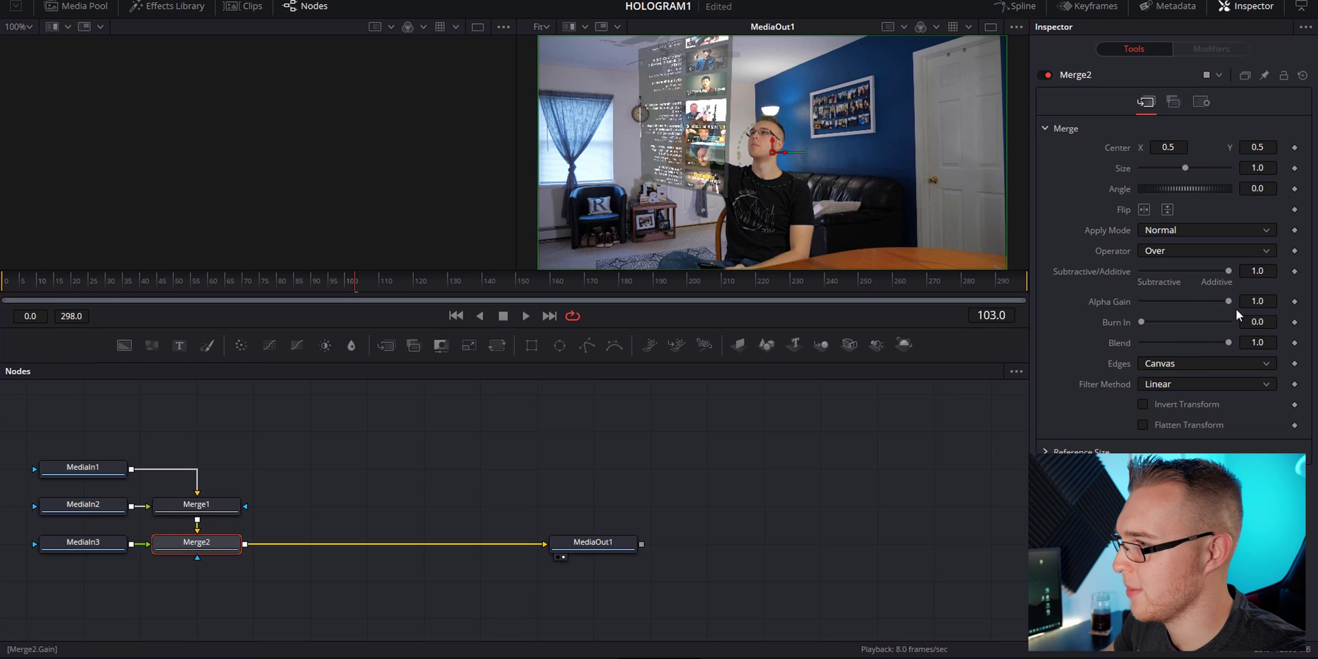
# Rename the three MediaIn nodes main, SCREEN and Video, and move both merges and MediaOut1 farther away from them.
pyautogui.click(72, 468)
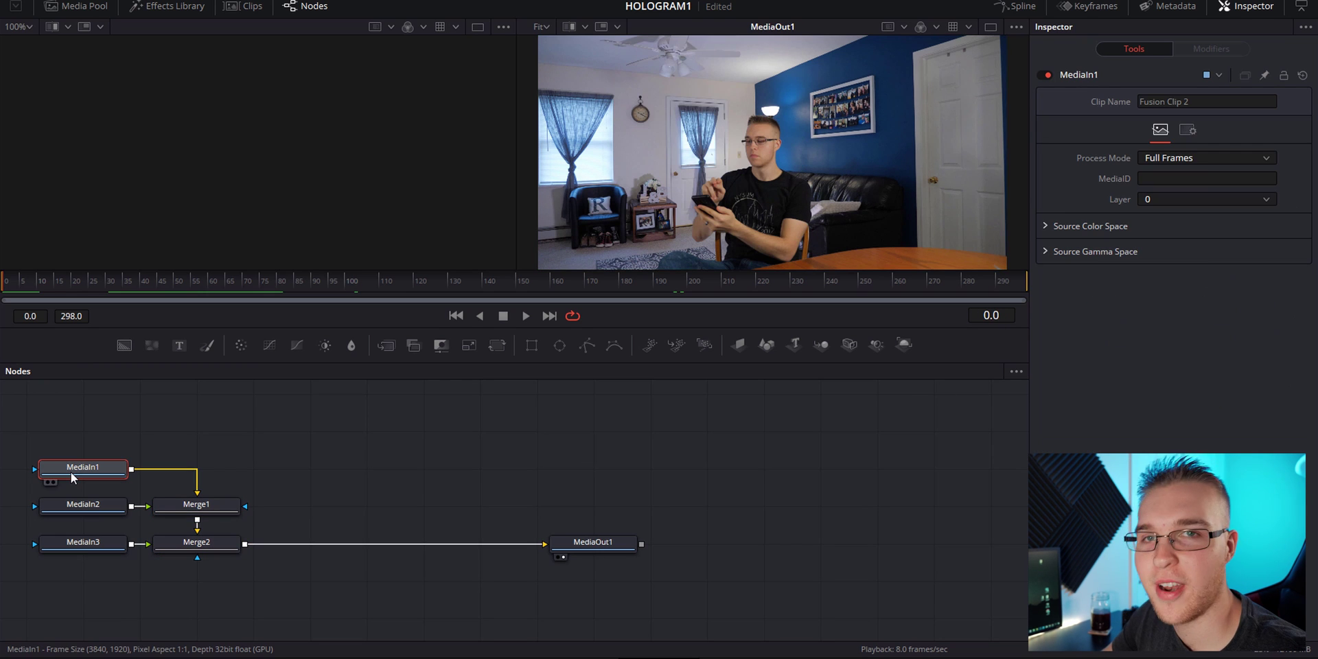
pyautogui.press('1')
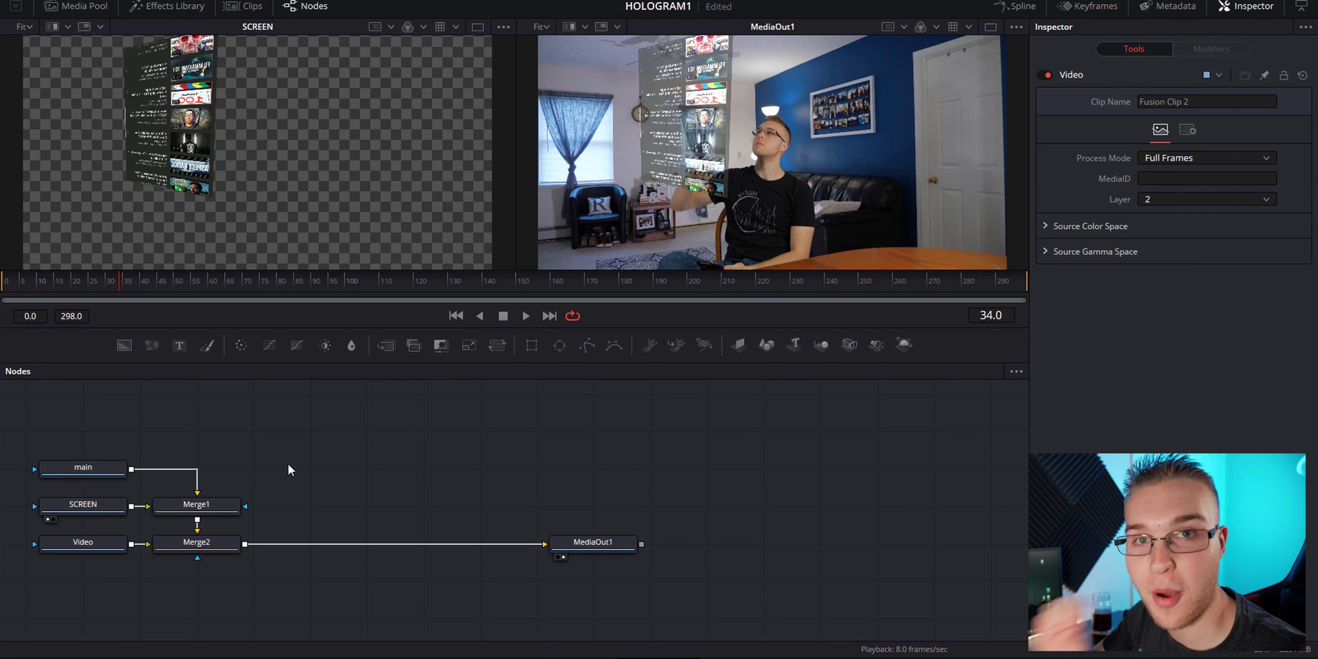
pyautogui.moveTo(645, 573); pyautogui.dragTo(157, 482)
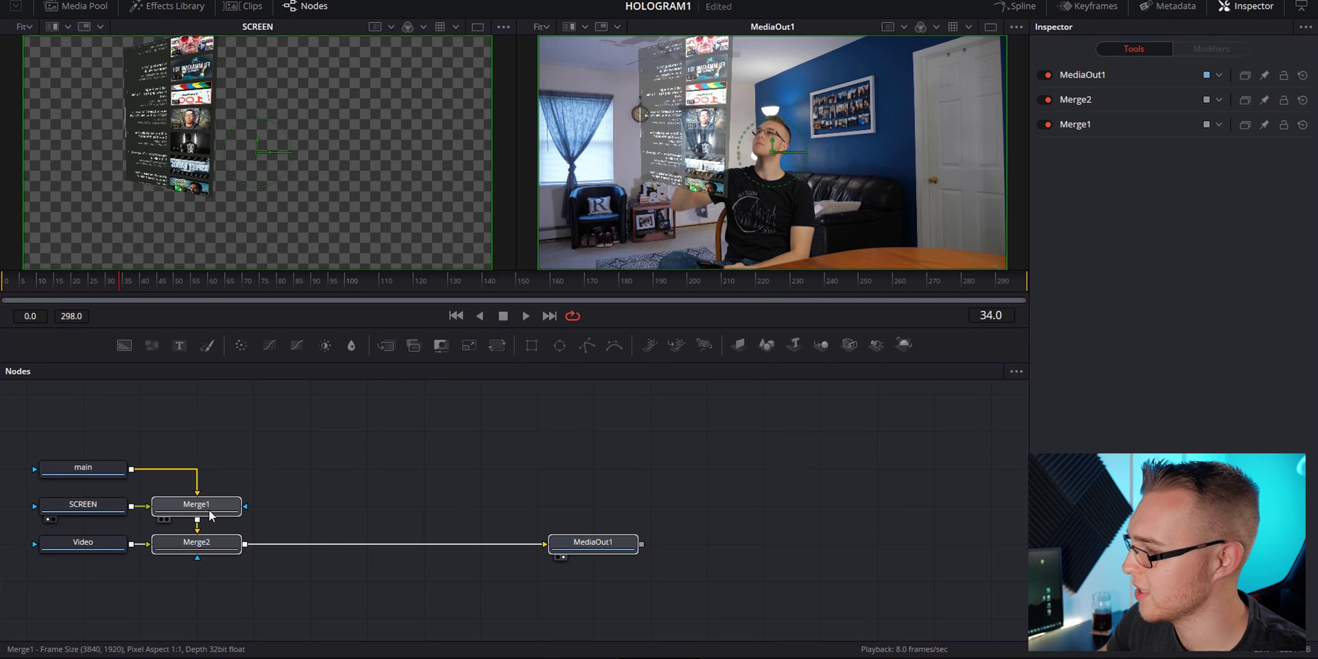
pyautogui.moveTo(210, 515); pyautogui.dragTo(719, 515)
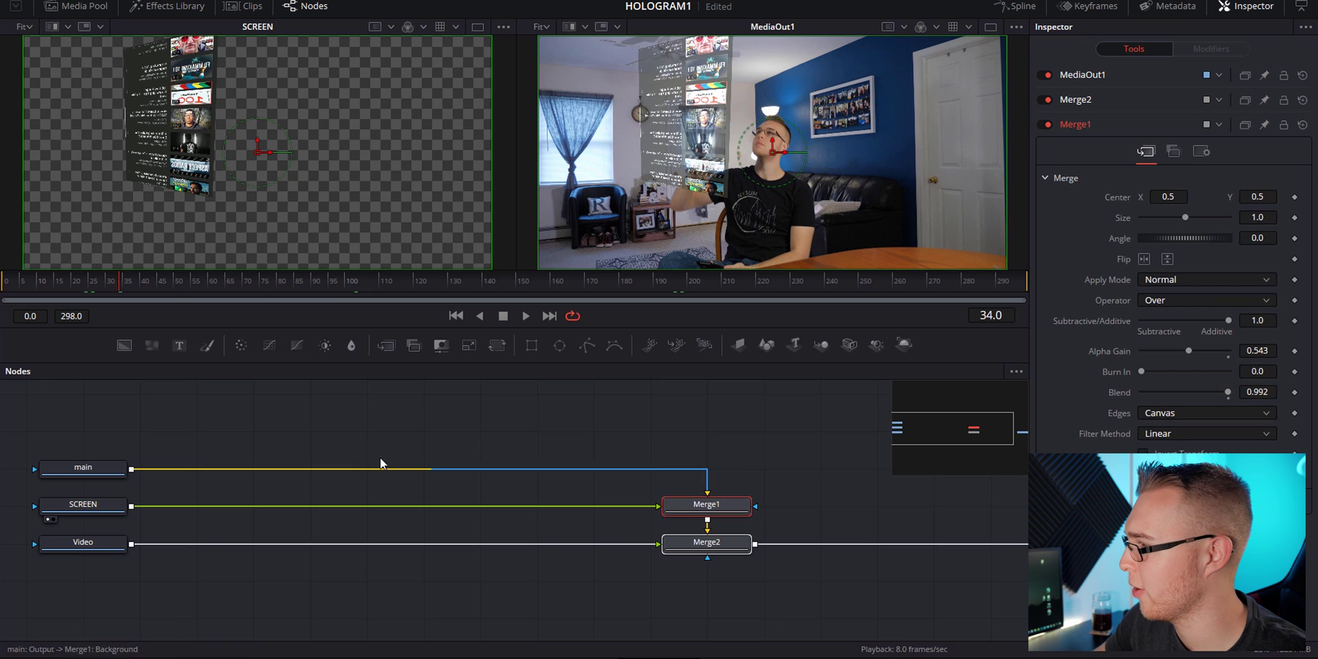
# Add a Scanlines node directly after the SCREEN node, feeding into Merge1.
pyautogui.click(101, 511)
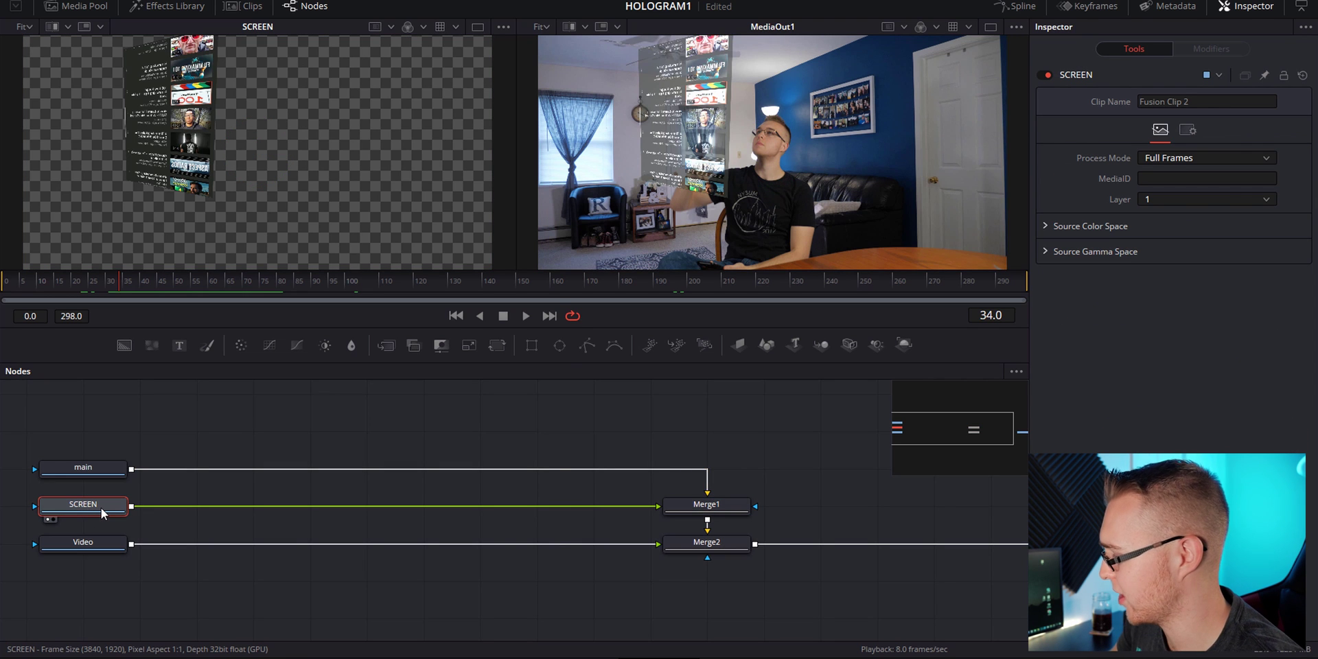
pyautogui.hotkey('shift', 'space')
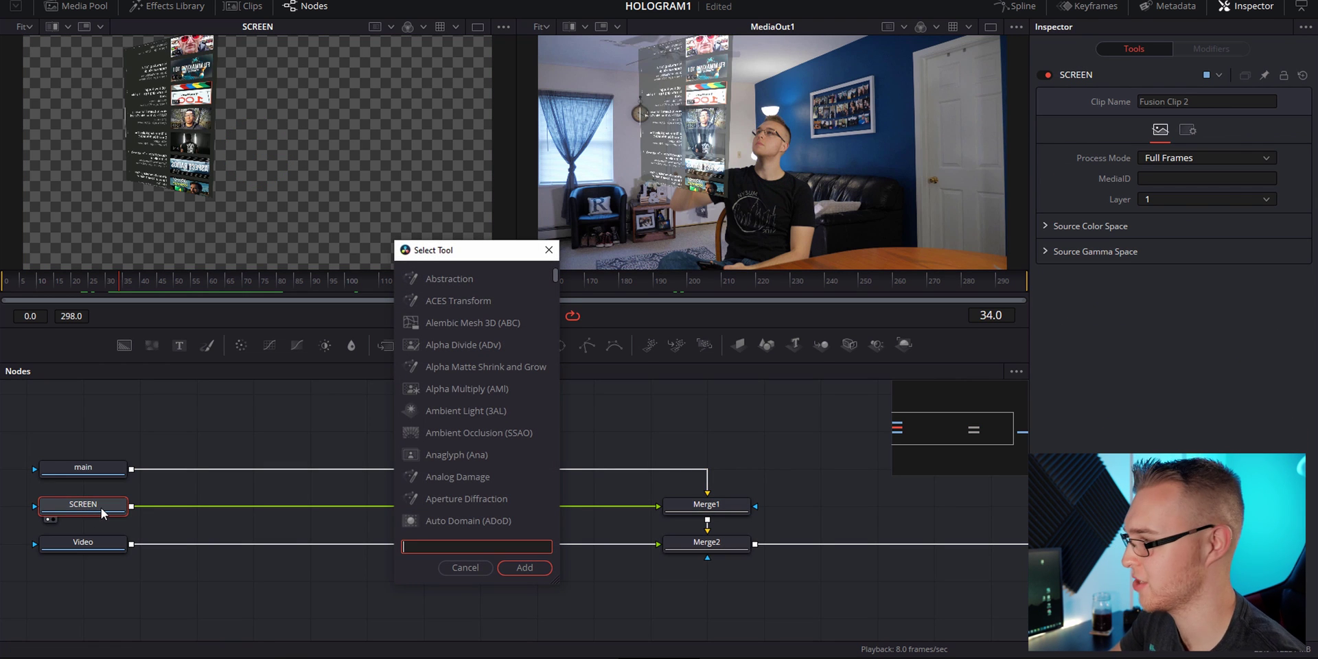
pyautogui.write('sca')
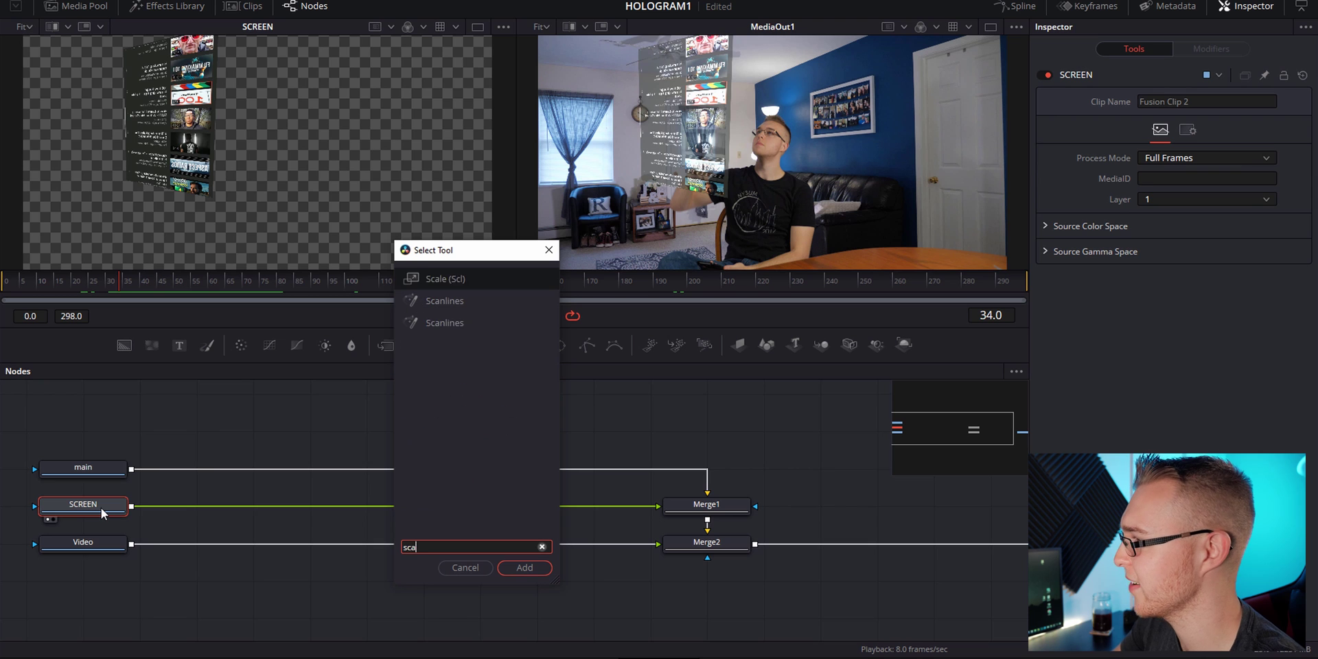
pyautogui.write('nlines')
pyautogui.click(521, 566)
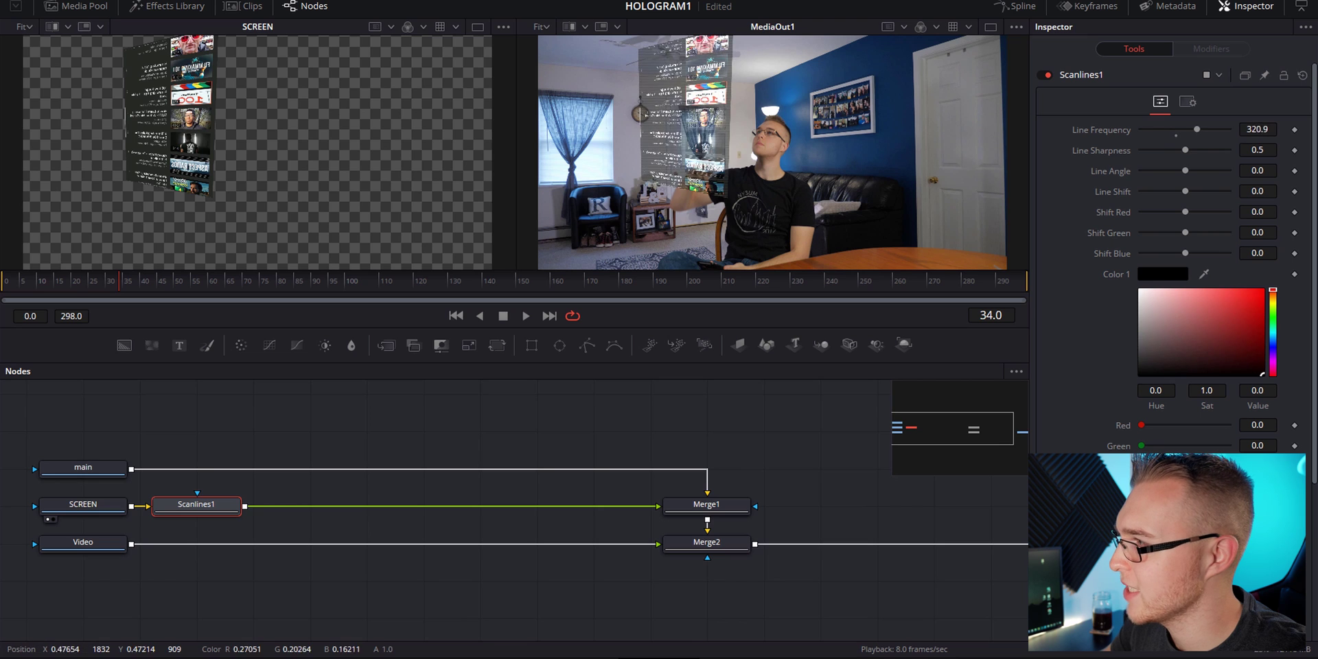
# Set Scanlines1's Line Frequency to 360.7 and its Line Angle to -11.2, matching the angle of the floating screen.
pyautogui.moveTo(1176, 129); pyautogui.dragTo(1204, 129)
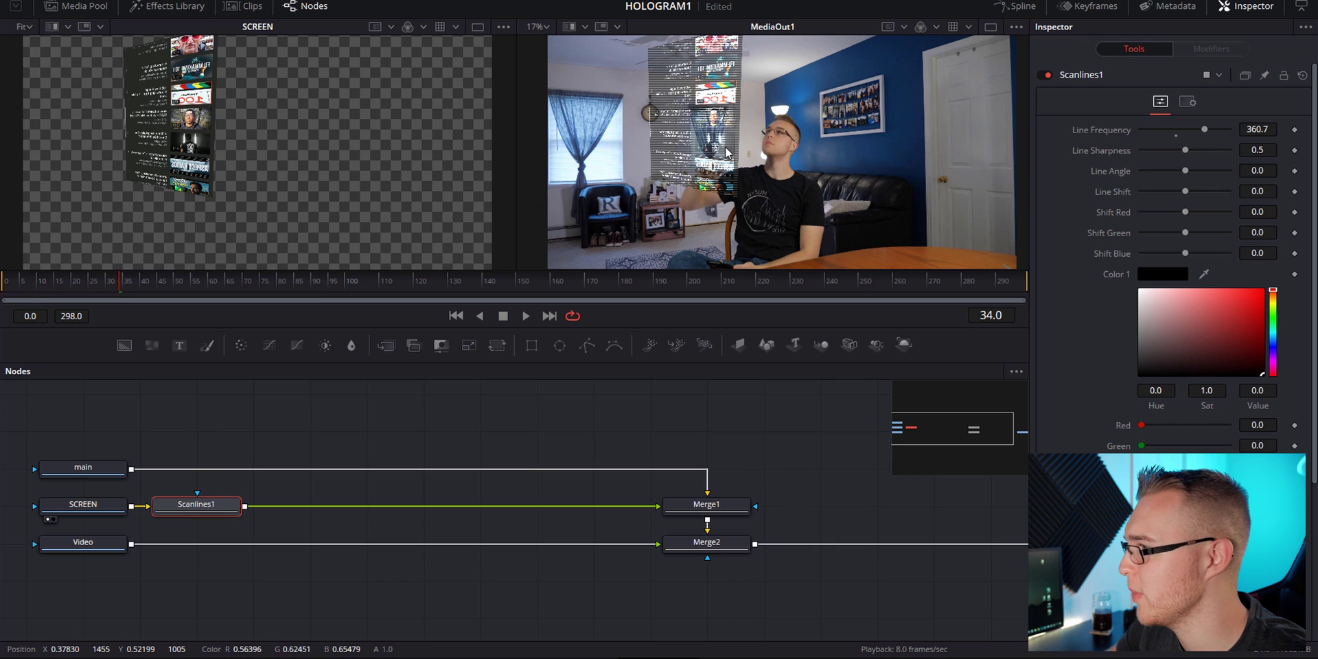
pyautogui.scroll(4, 727, 146)
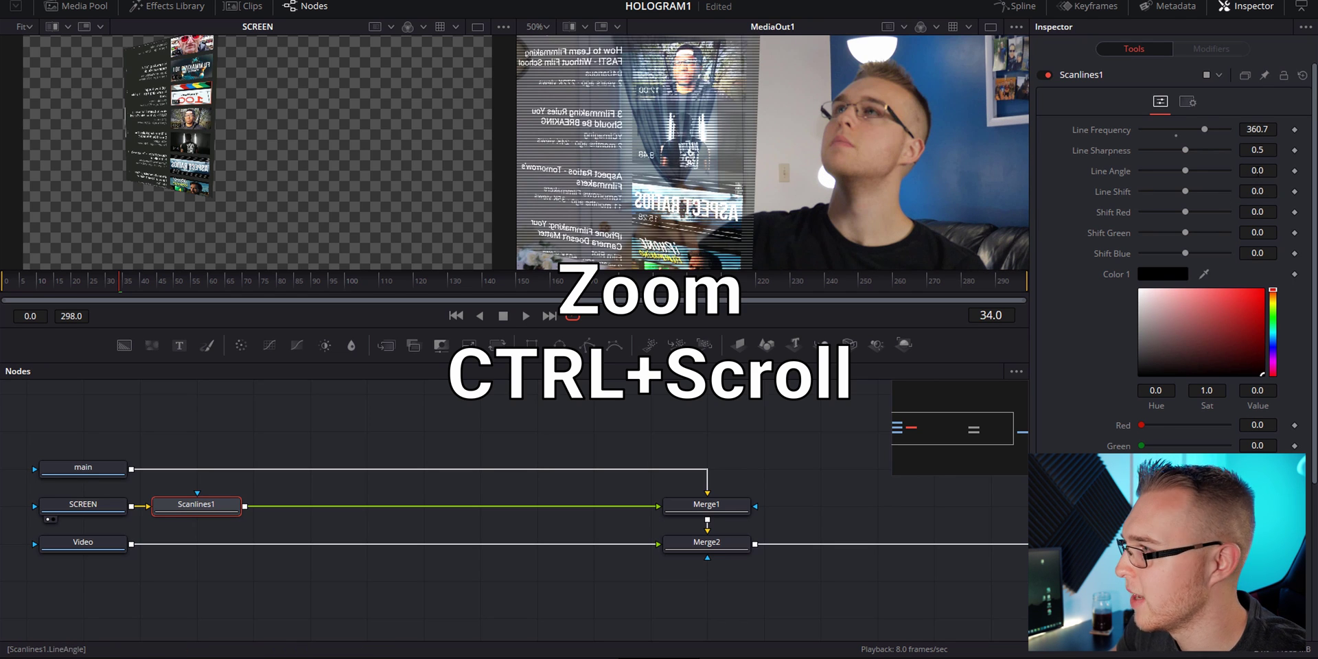
pyautogui.moveTo(1257, 170); pyautogui.dragTo(1236, 170)
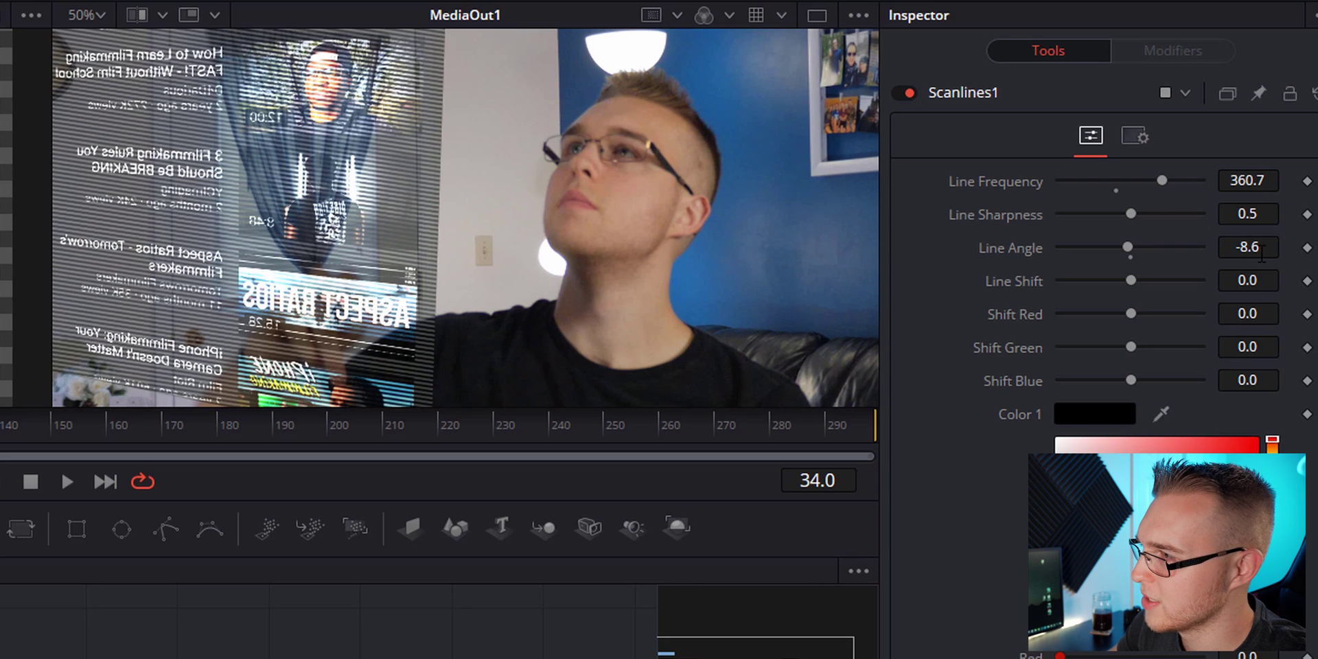
pyautogui.moveTo(1262, 254); pyautogui.dragTo(1180, 268)
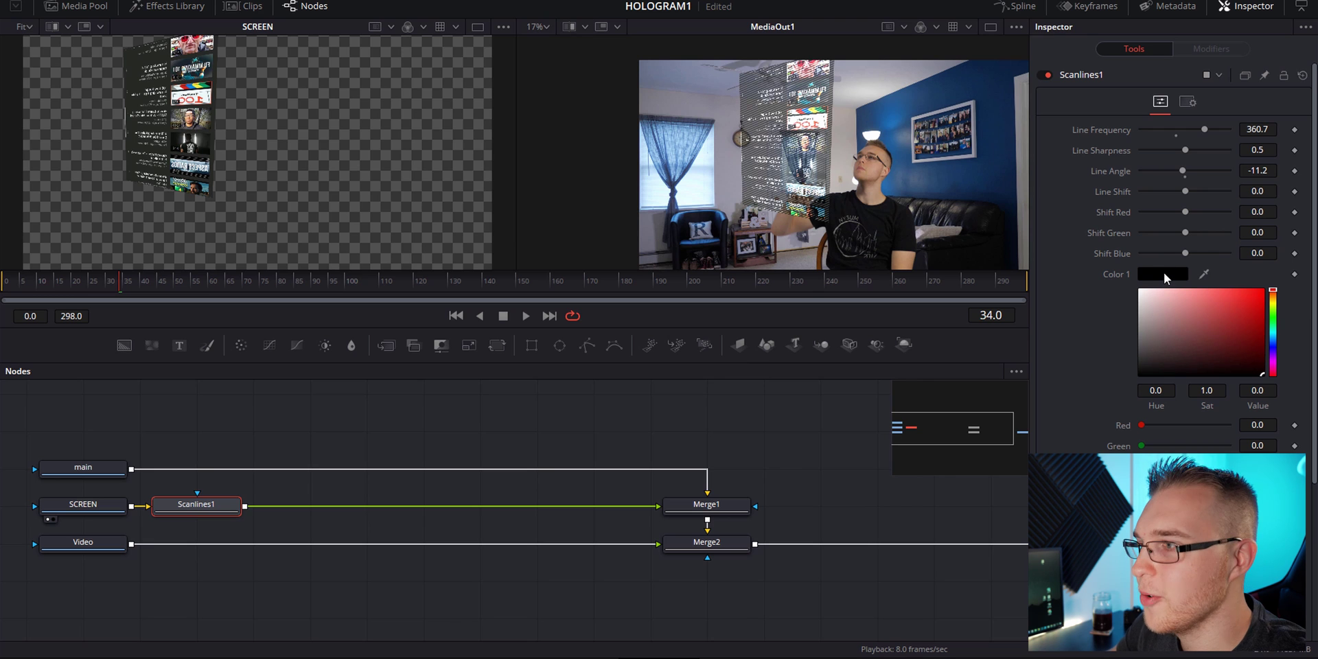
# Change Scanlines1's Color 1 to bright cyan, #0bfbff.
pyautogui.click(1160, 276)
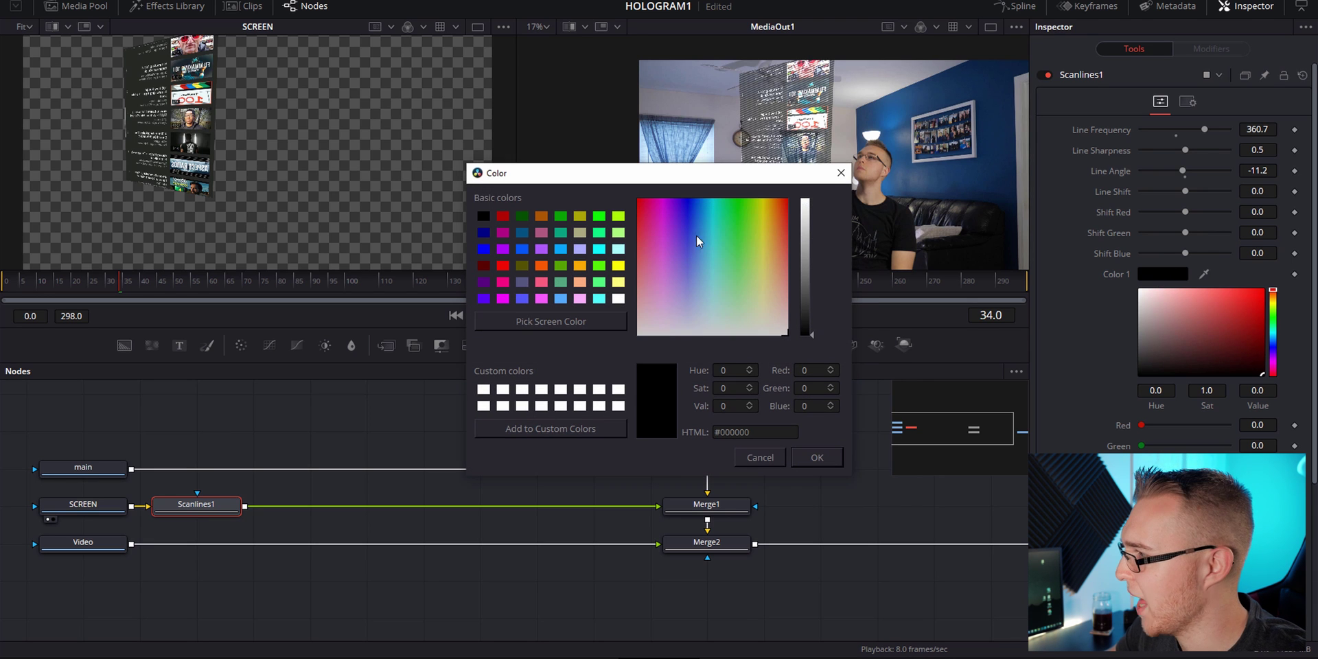
pyautogui.click(707, 218)
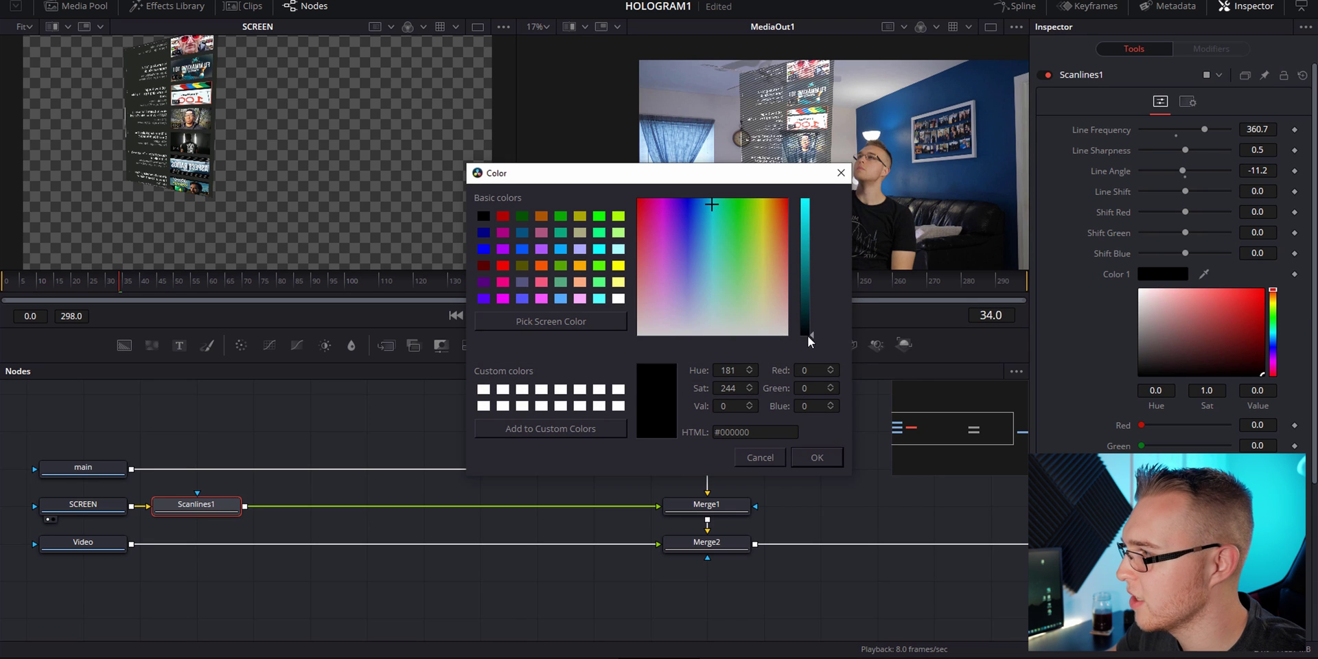
pyautogui.moveTo(810, 341); pyautogui.dragTo(808, 174)
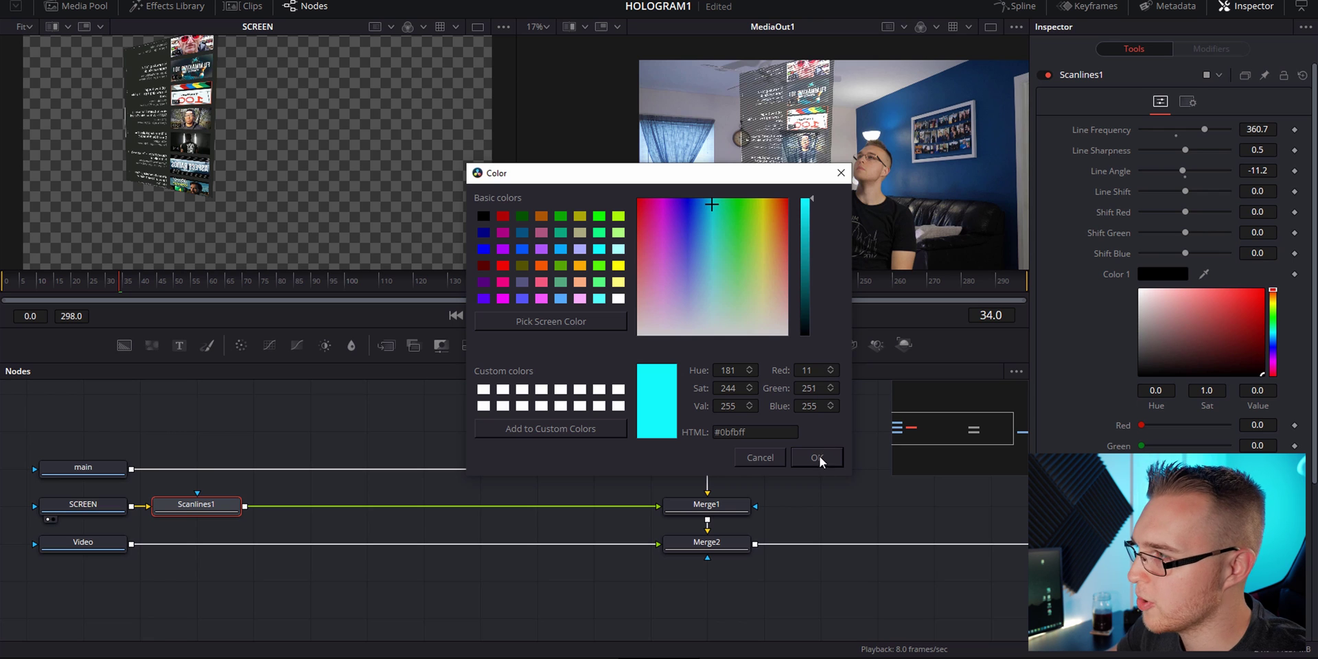
pyautogui.press('Return')
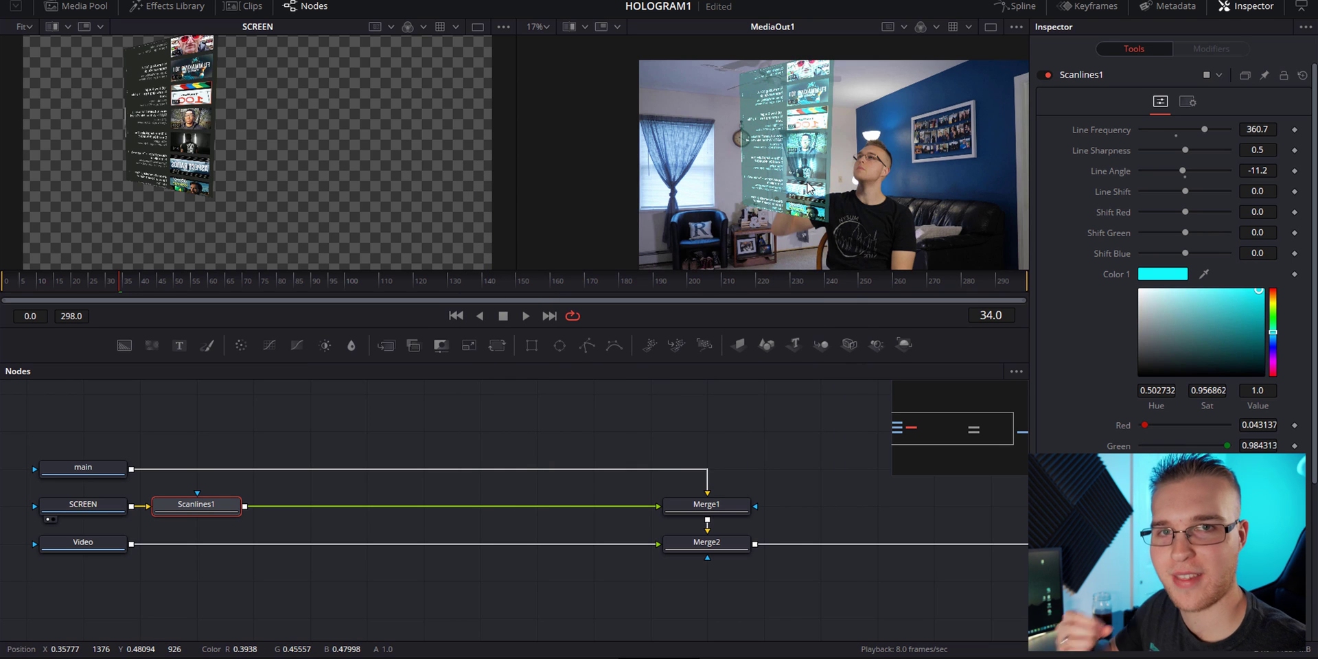
# Insert a copy of Scanlines1 between the Video node and Merge2, and check both overlays at frame 212.
pyautogui.click(241, 442)
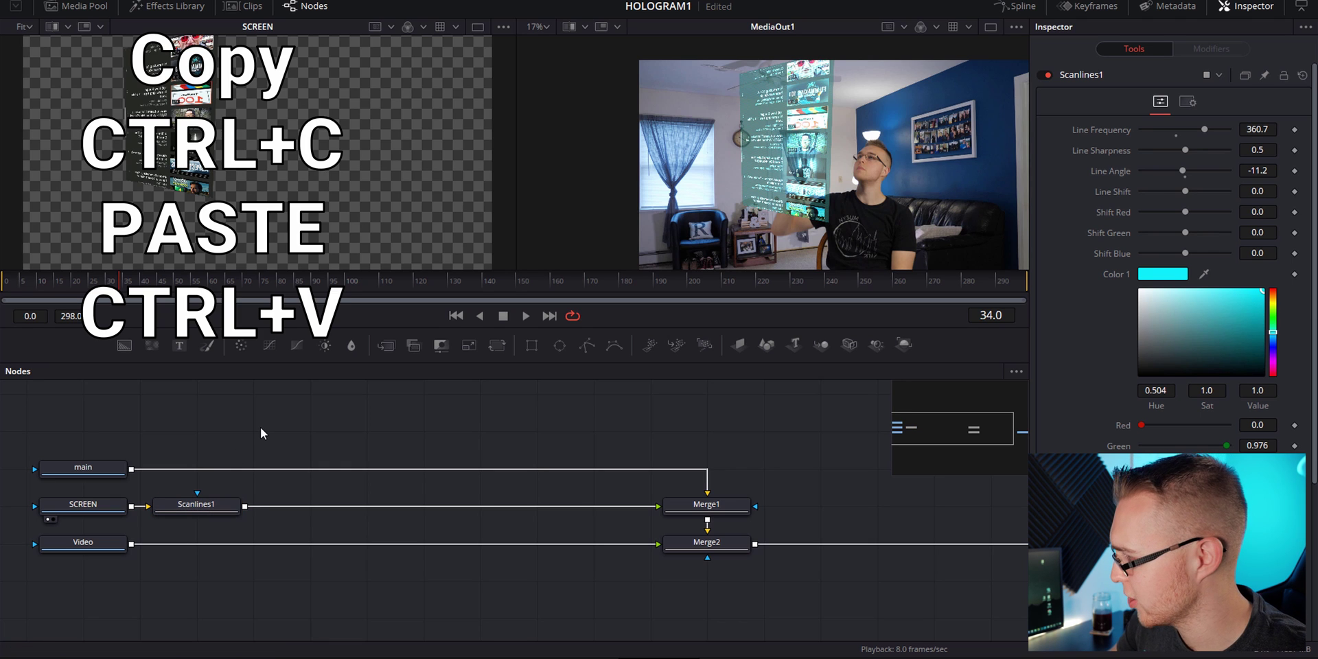
pyautogui.hotkey('ctrl', 'v')
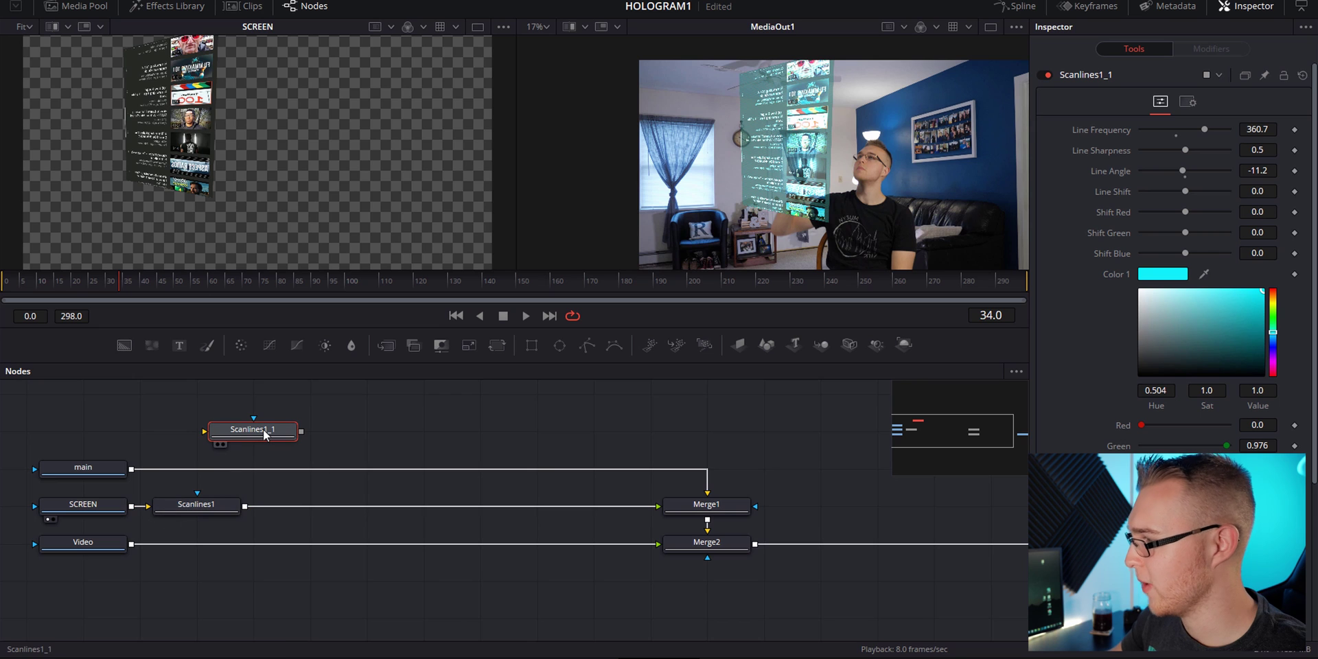
pyautogui.moveTo(262, 429); pyautogui.dragTo(196, 549)
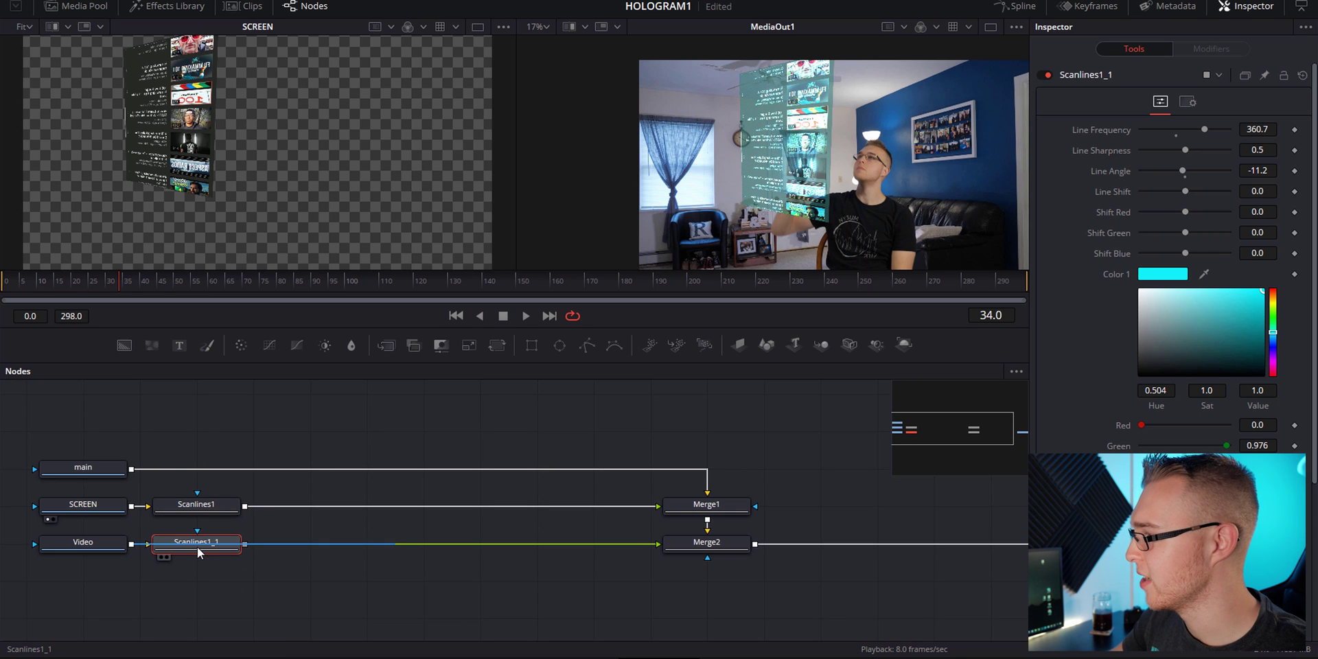
pyautogui.moveTo(199, 553)
pyautogui.mouseDown()
pyautogui.moveTo(310, 553)
pyautogui.moveTo(253, 584)
pyautogui.moveTo(199, 552)
pyautogui.mouseUp()
pyautogui.click(640, 281)
pyautogui.moveTo(639, 279); pyautogui.dragTo(730, 290)
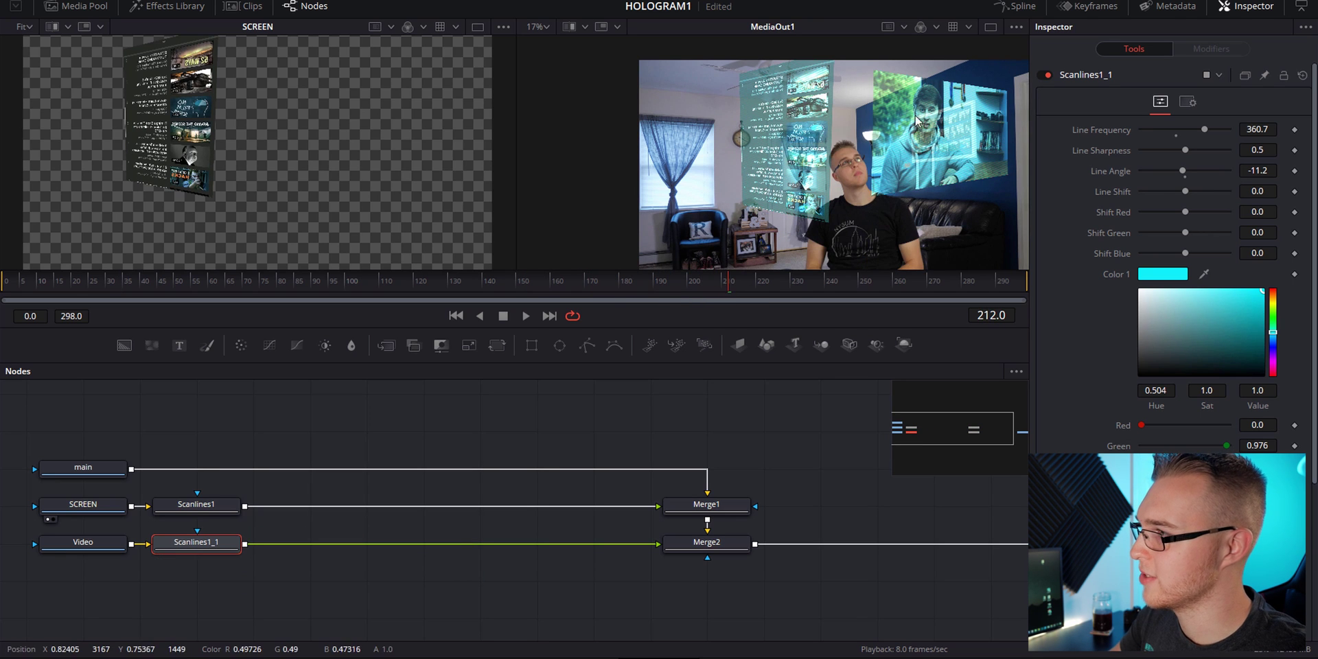
# Add a Shadow node and insert it between Scanlines1 and Merge1.
pyautogui.click(393, 421)
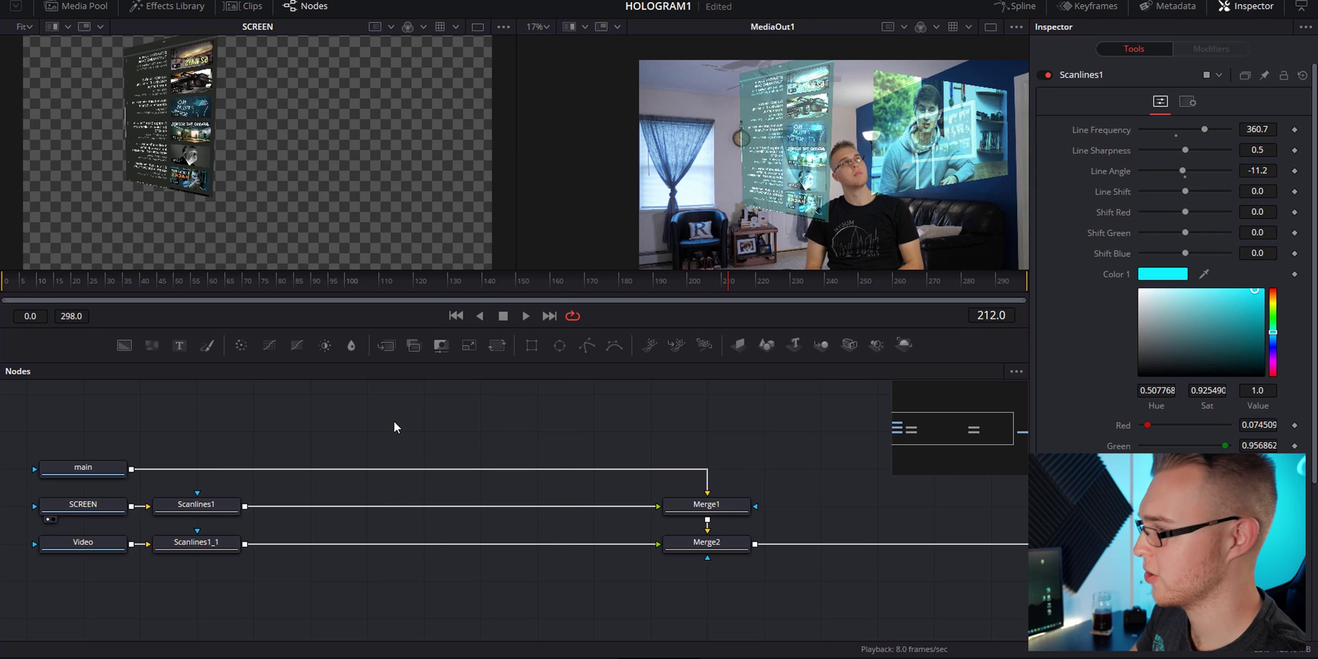
pyautogui.hotkey('shift', 'space')
pyautogui.write('ScanlinesShadow')
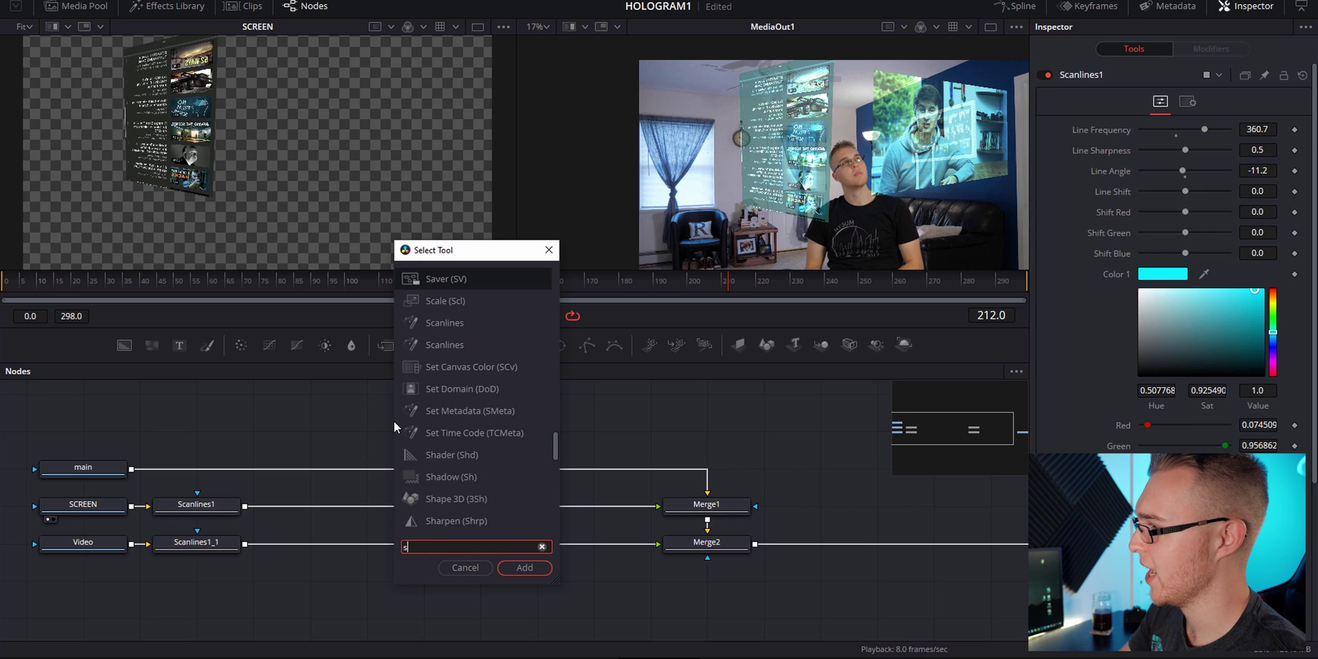
pyautogui.doubleClick(458, 308)
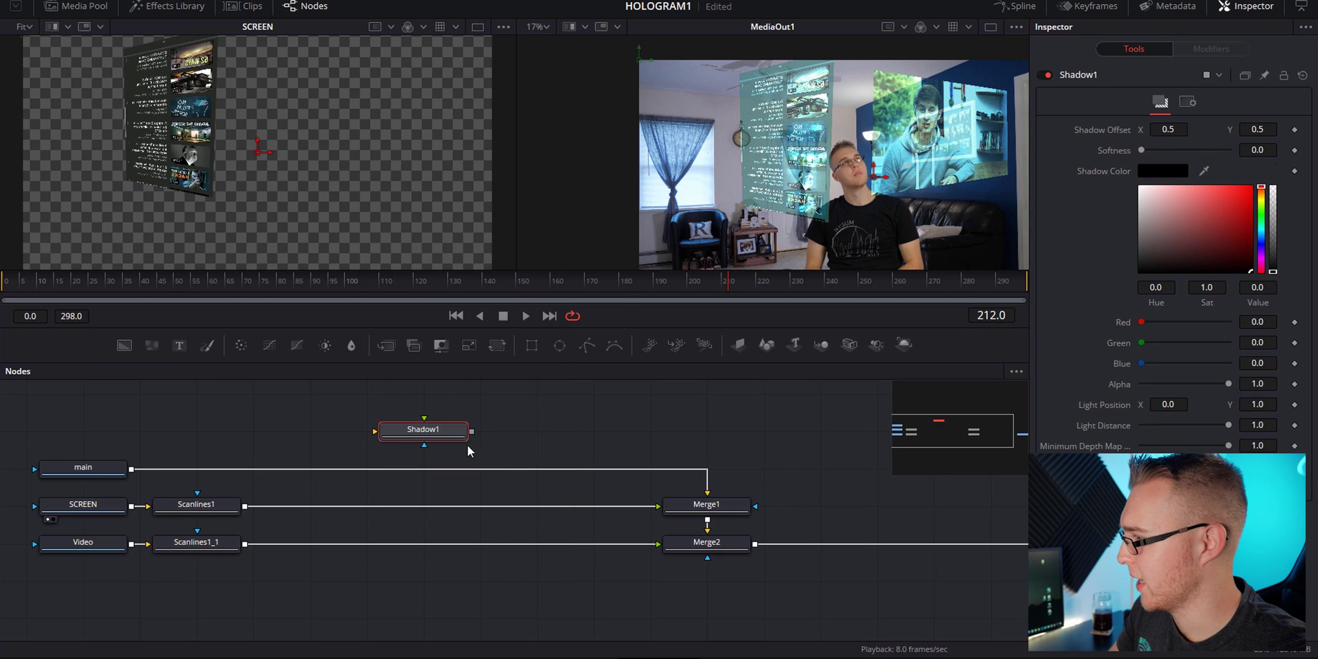
pyautogui.moveTo(435, 434); pyautogui.dragTo(329, 511)
# Turn Shadow1 into a cyan glow with hue 0.512, saturation 0.964, value 1.0, Softness 0.01614 and Alpha 0.701.
pyautogui.moveTo(1141, 150); pyautogui.dragTo(1200, 163)
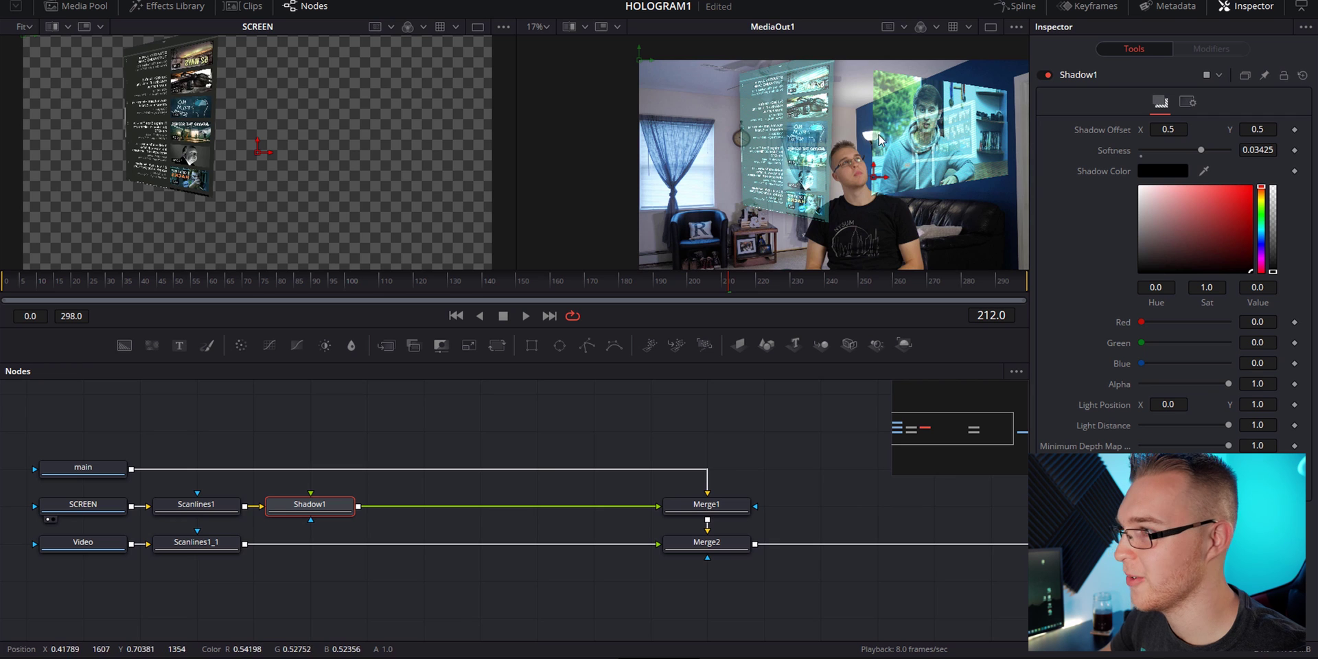
pyautogui.moveTo(1261, 227); pyautogui.dragTo(1265, 234)
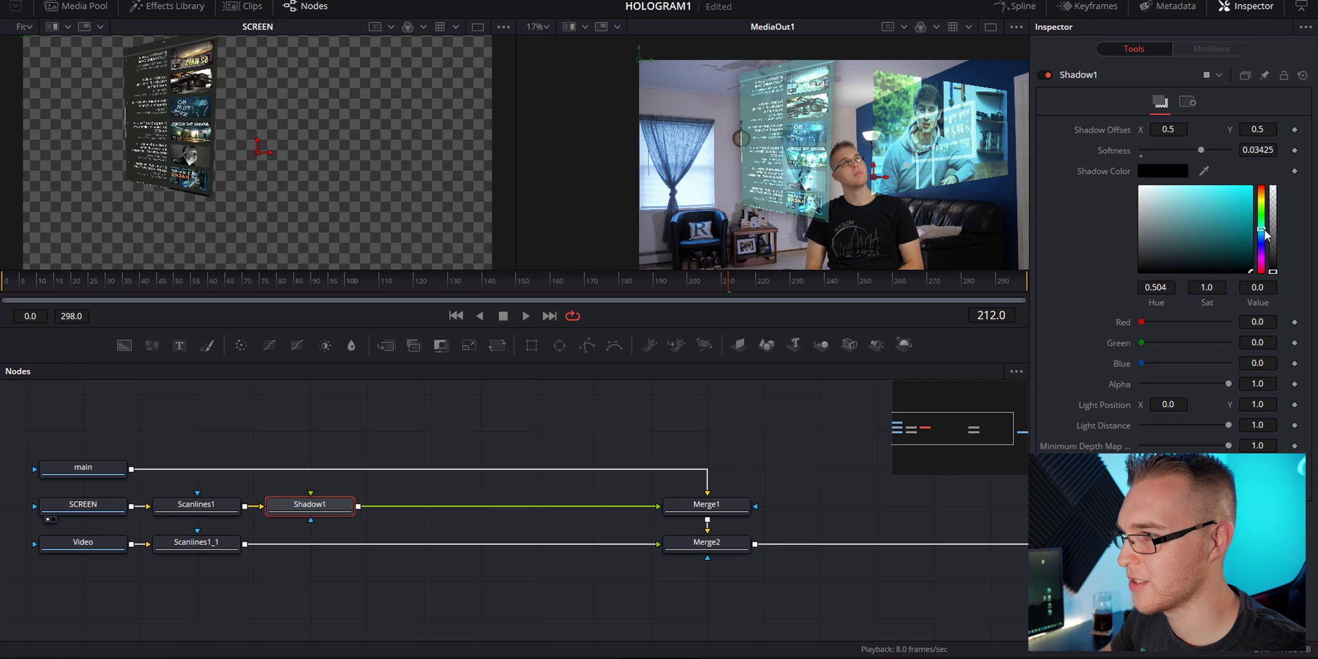
pyautogui.click(1270, 240)
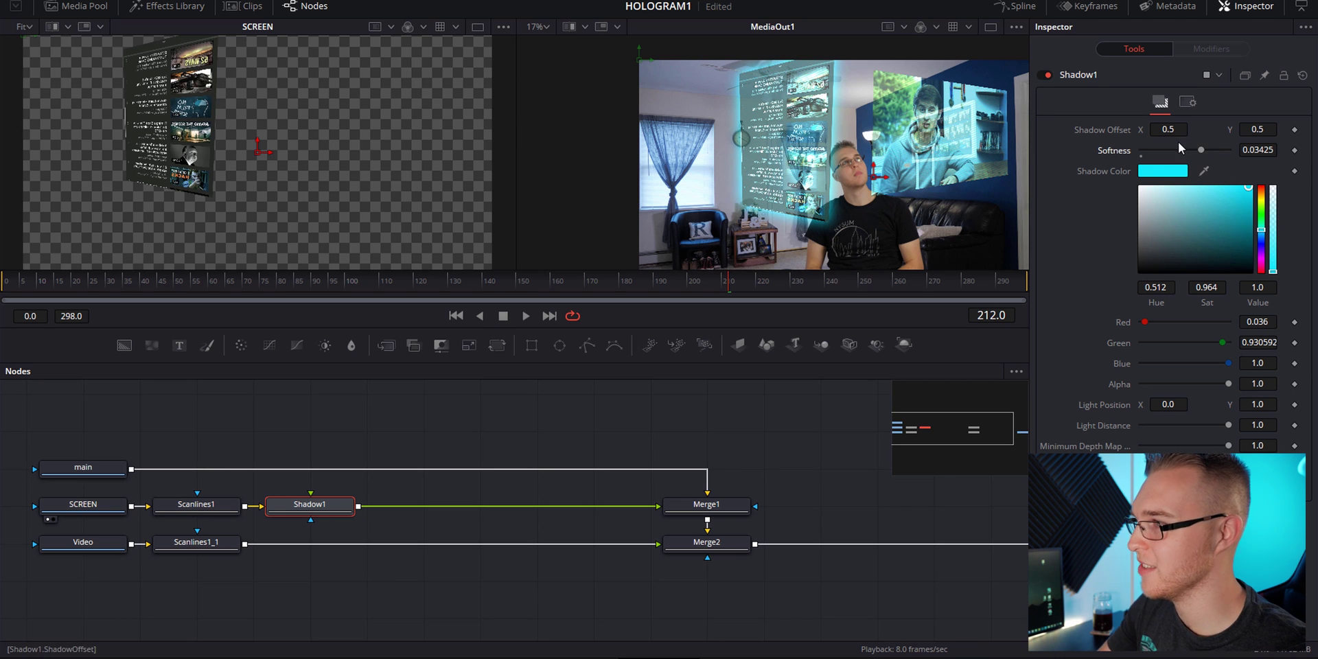
pyautogui.moveTo(1200, 150); pyautogui.dragTo(1167, 150)
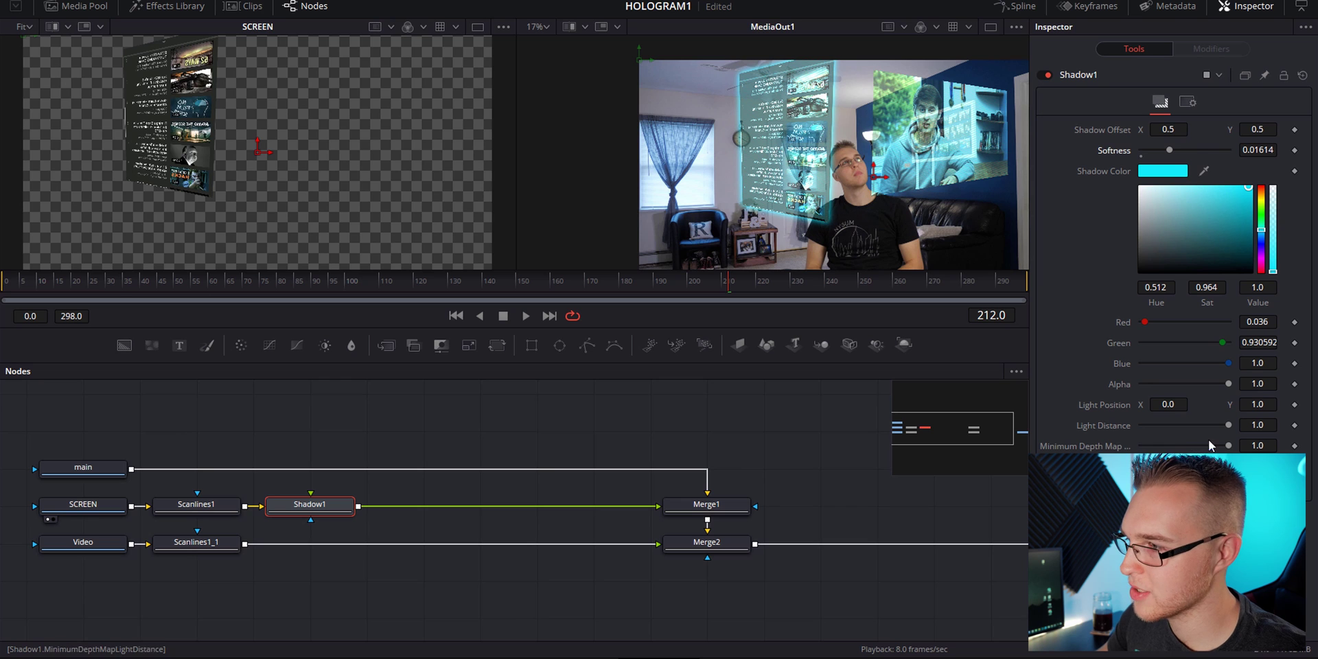
pyautogui.moveTo(1229, 384); pyautogui.dragTo(1204, 382)
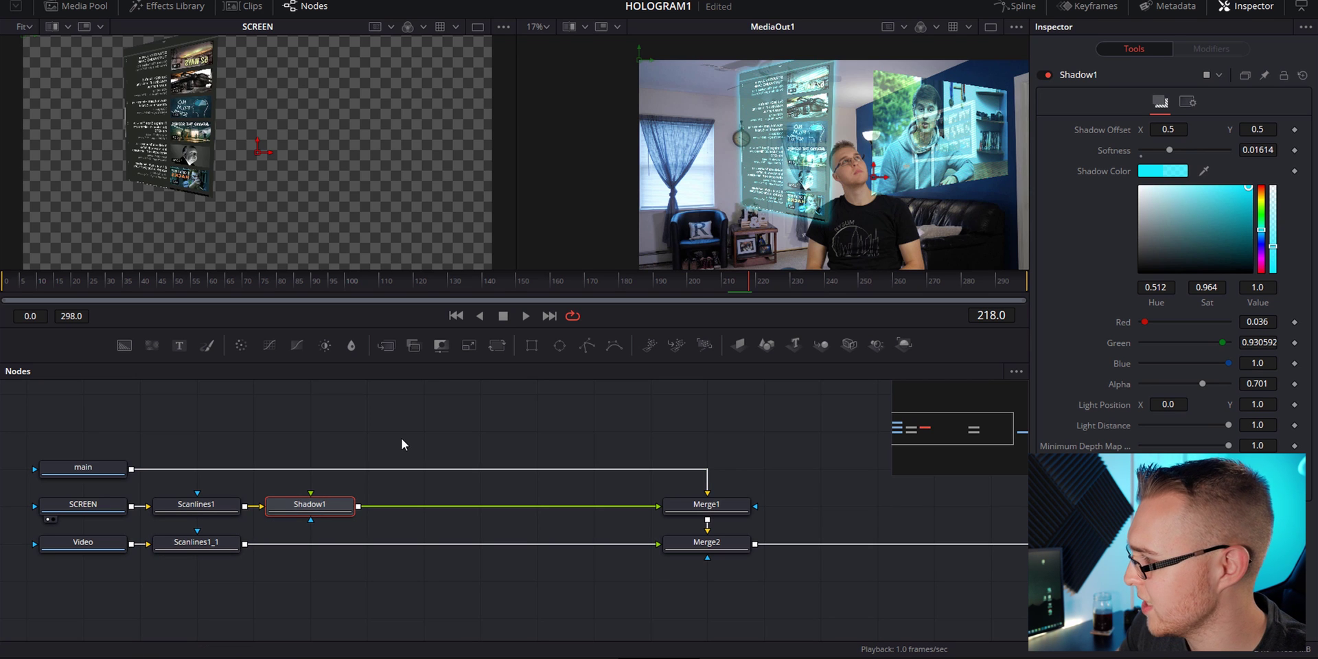
# Insert a copy of Shadow1 between Scanlines1_1 and Merge2, and check the glow across the timeline.
pyautogui.hotkey('ctrl', 'v')
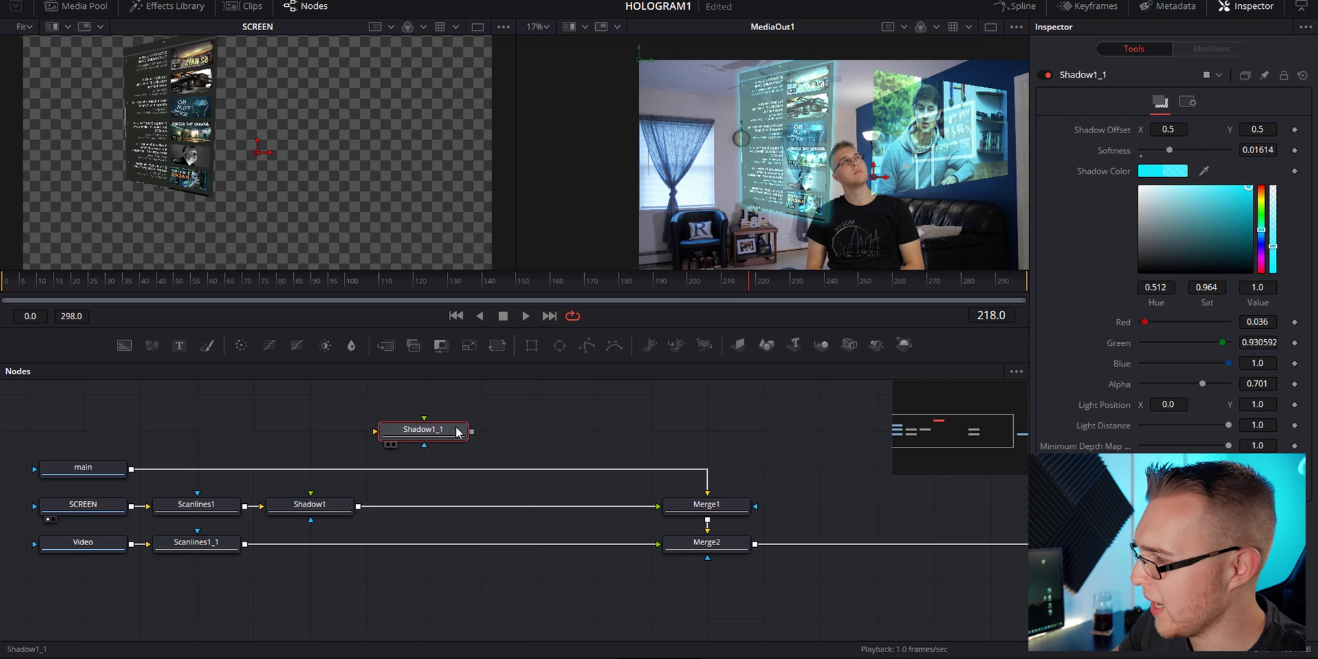
pyautogui.moveTo(443, 437); pyautogui.dragTo(315, 547)
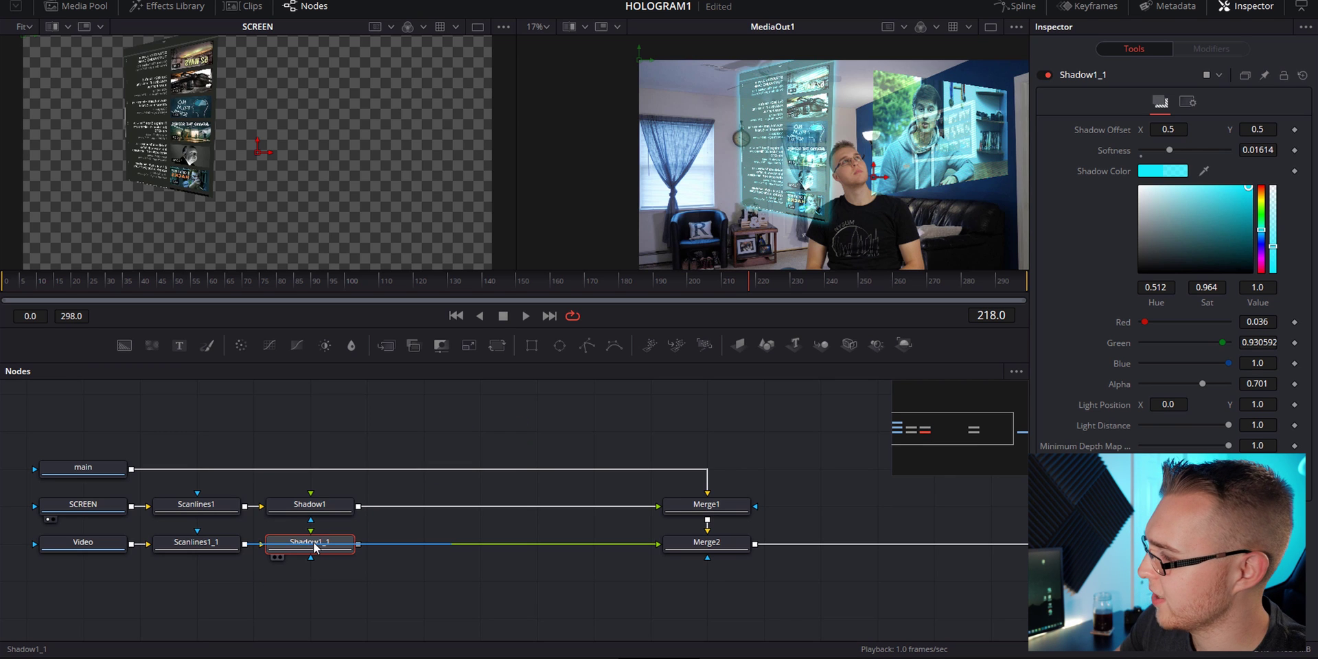
pyautogui.moveTo(455, 281); pyautogui.dragTo(562, 297)
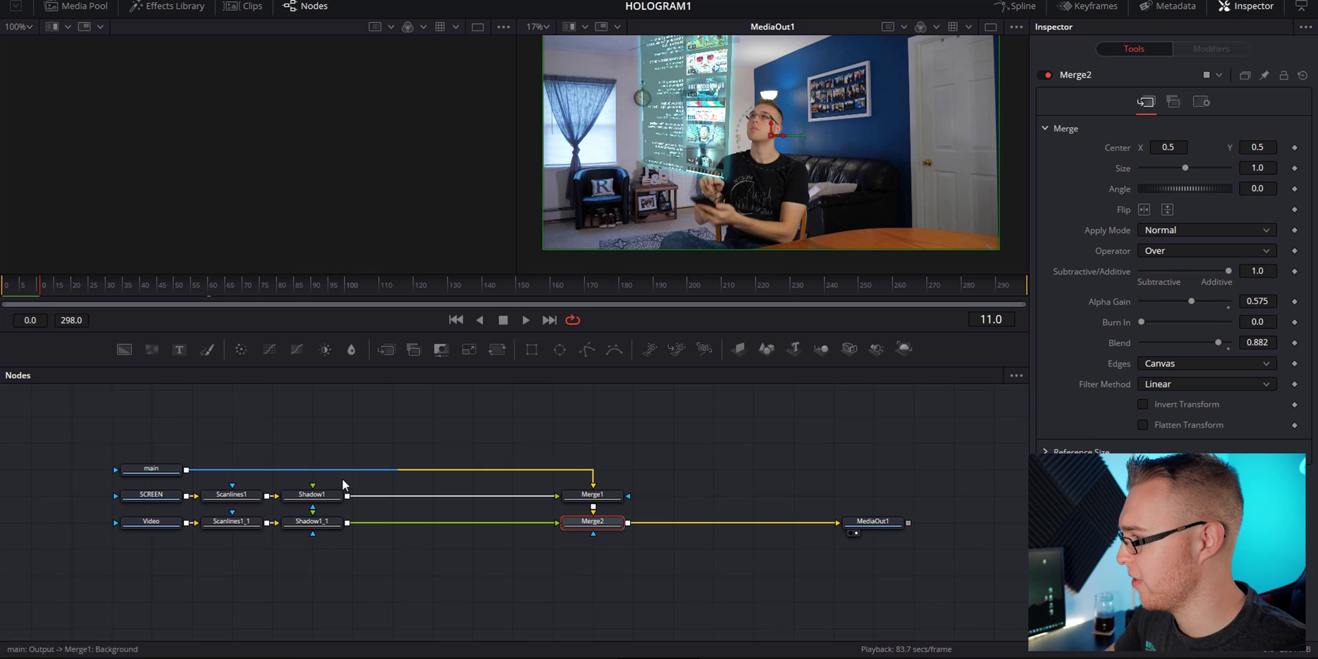
# Add a Transform node after Shadow1 and another after Shadow1_1.
pyautogui.click(307, 498)
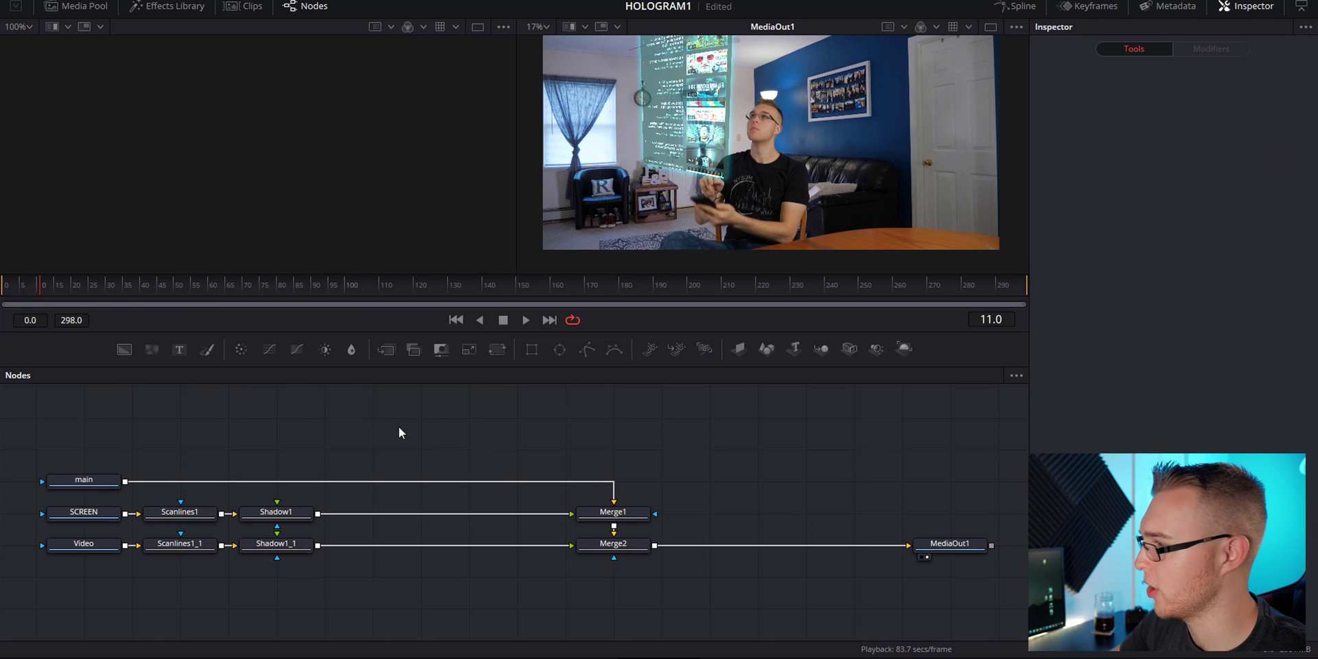
pyautogui.click(292, 515)
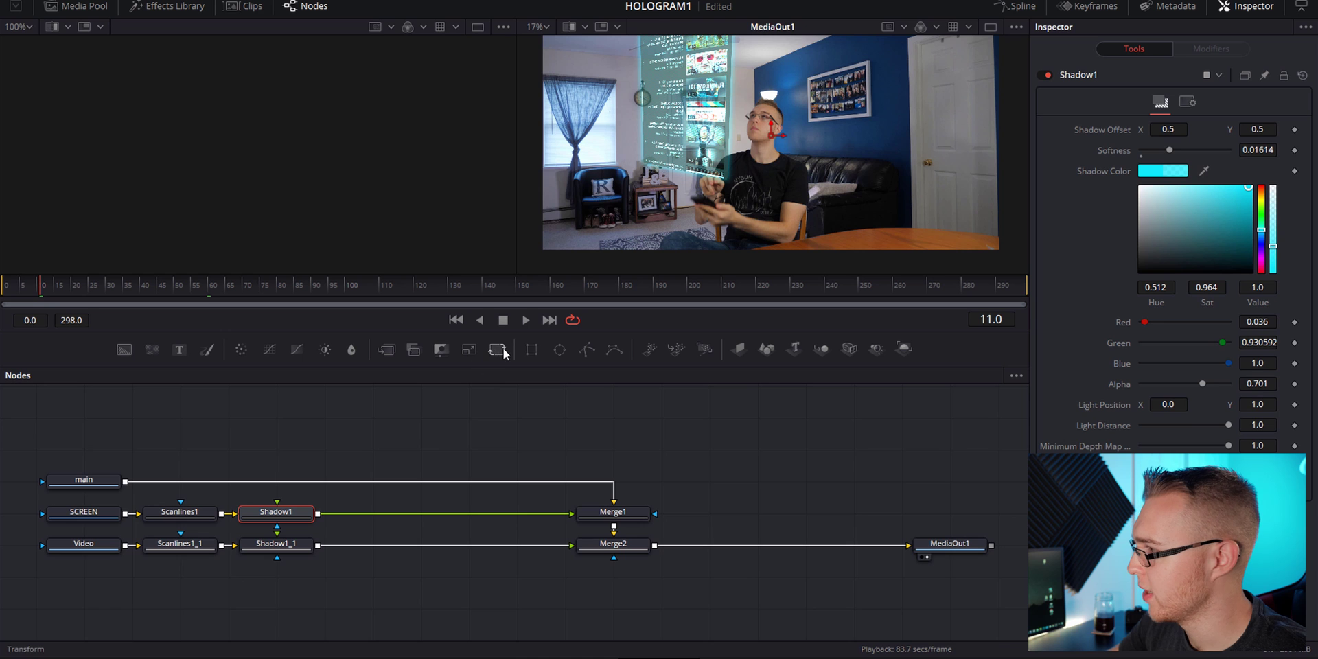
pyautogui.click(497, 349)
pyautogui.click(275, 544)
pyautogui.click(497, 349)
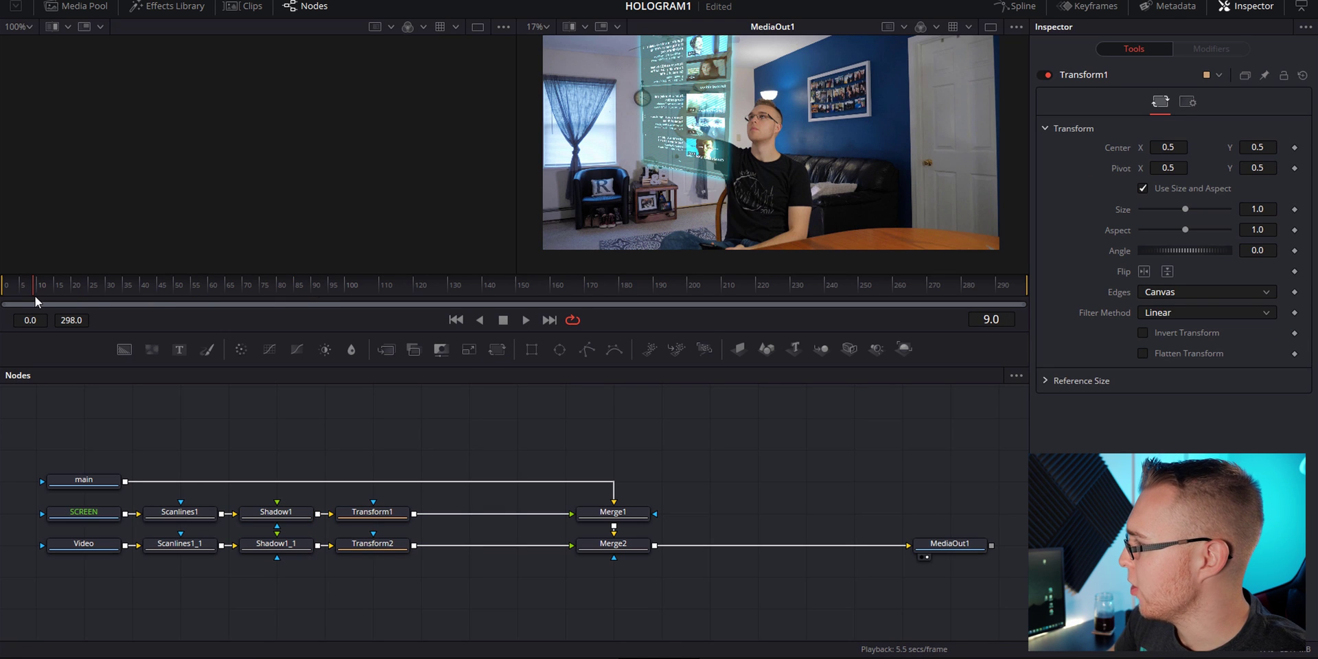
# Keyframe Transform1's Center and Size at frame 15, where the screen overlay has fully appeared.
pyautogui.moveTo(36, 296); pyautogui.dragTo(19, 295)
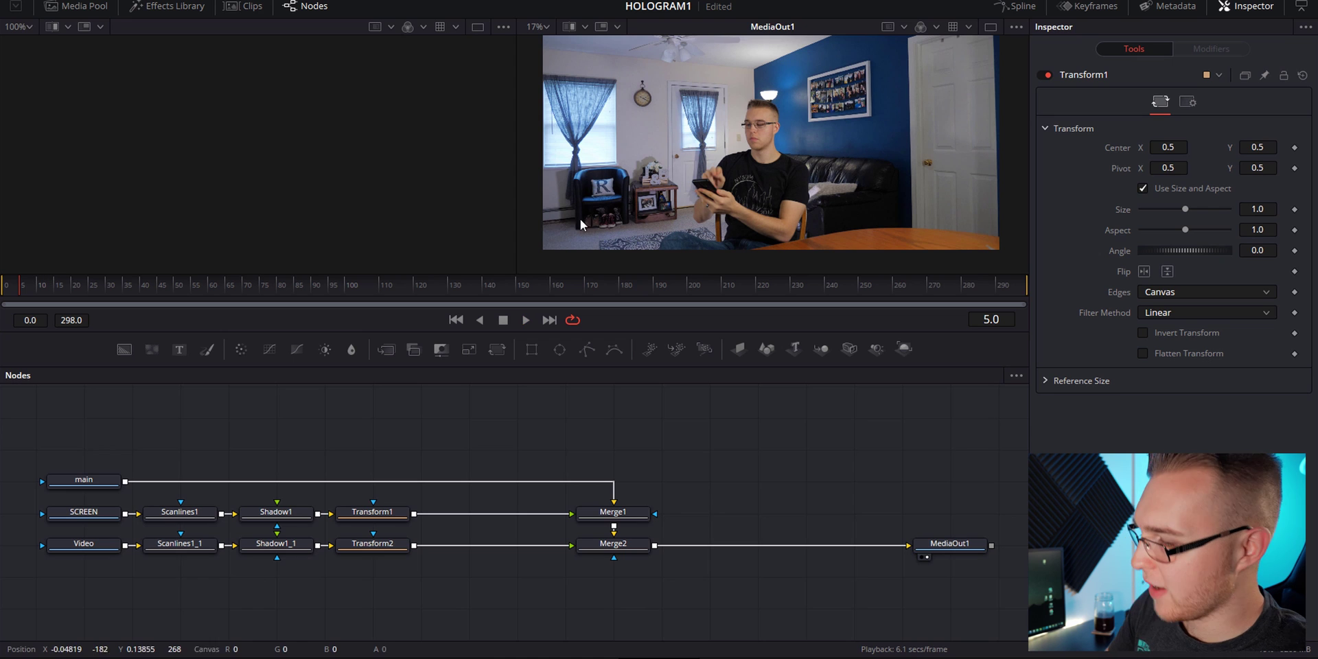
pyautogui.press('space')
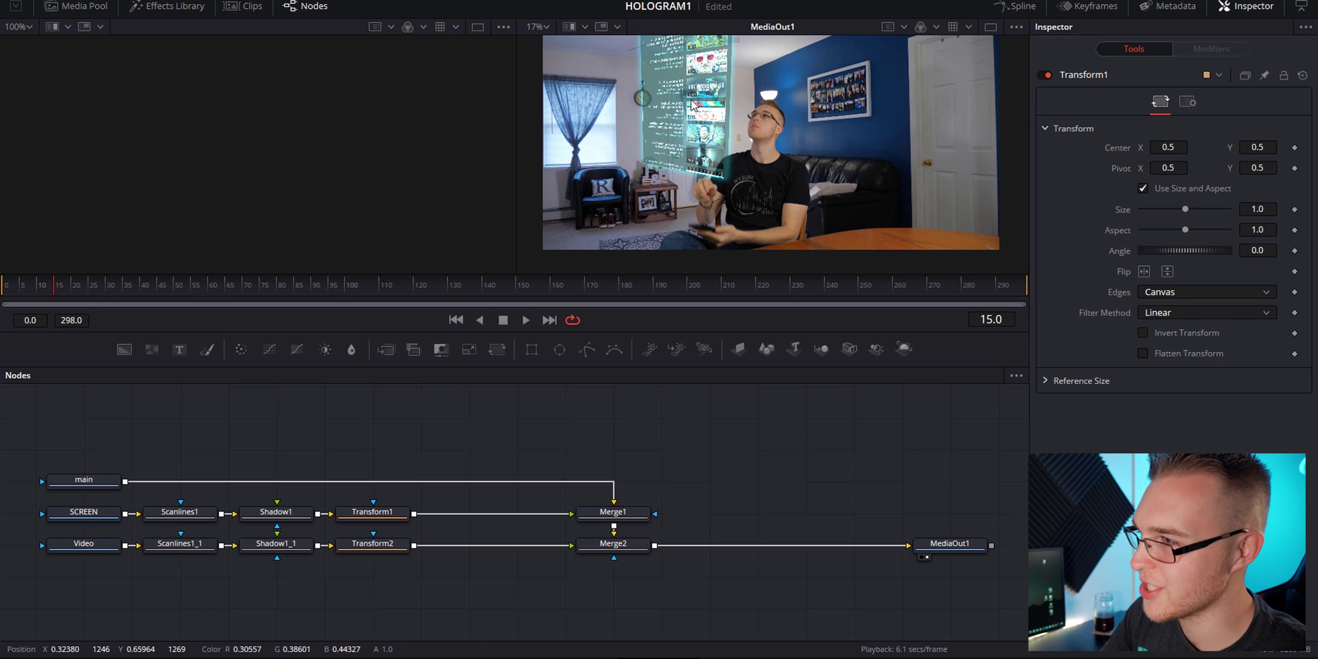
pyautogui.click(378, 520)
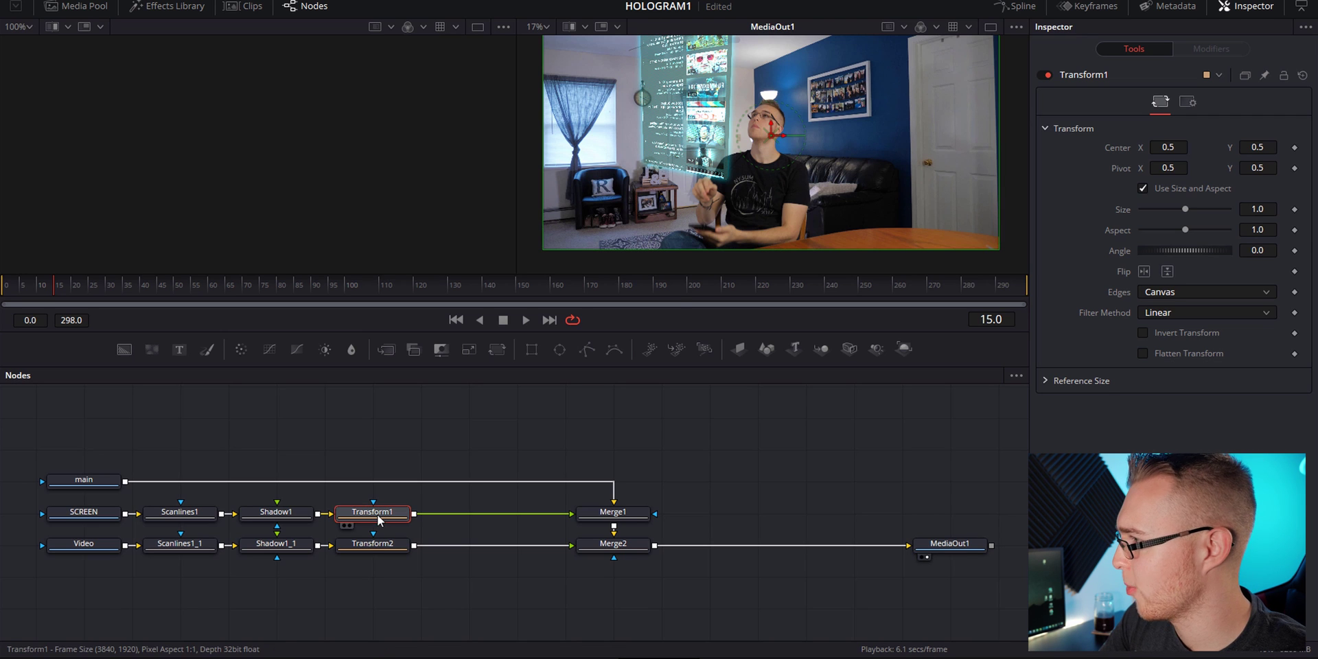
pyautogui.click(1294, 147)
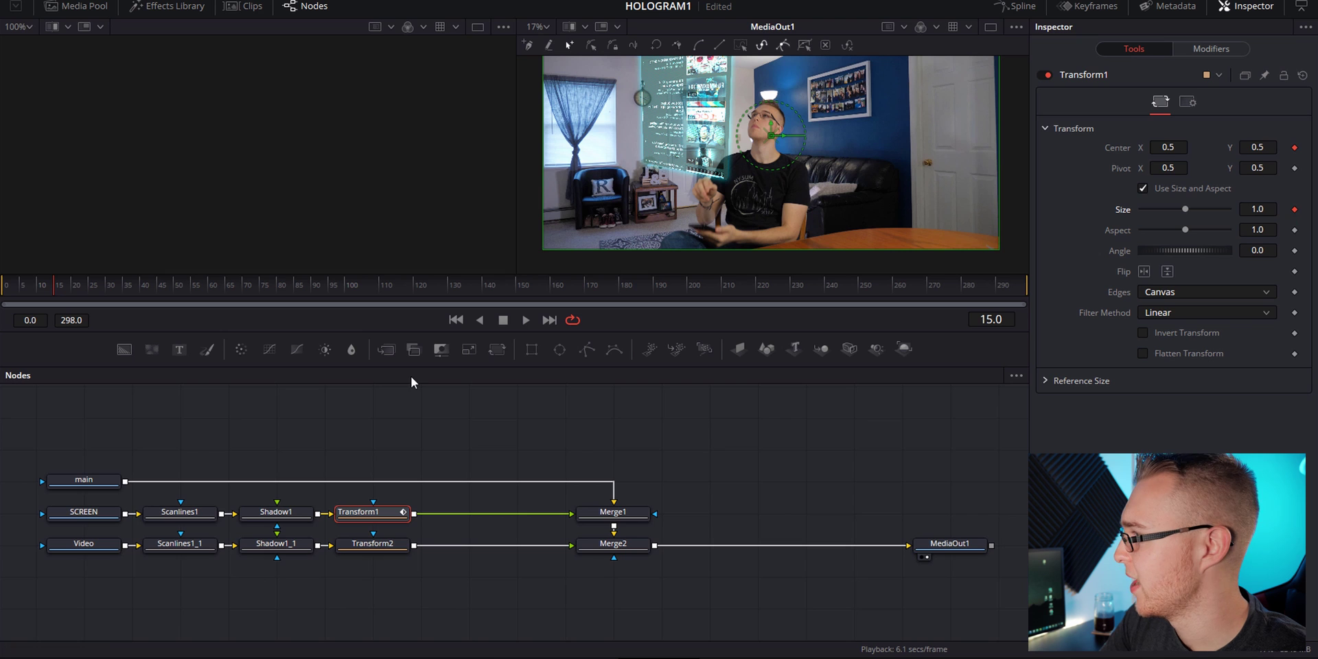
# At frame 11, shrink Transform1's Size and move its Center so the screen overlay starts at the phone, and preview the growth.
pyautogui.press('Left')
pyautogui.press('Left')
pyautogui.press('Left')
pyautogui.press('Left')
pyautogui.press('Left')
pyautogui.press('Left')
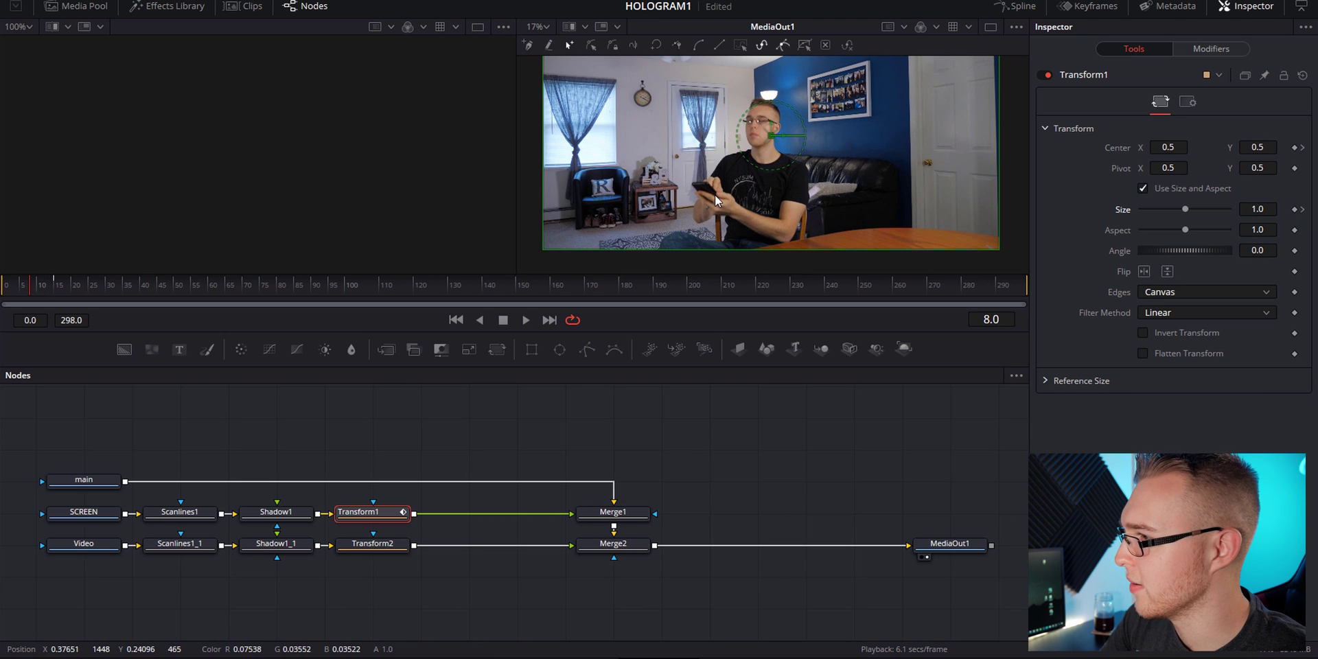
pyautogui.press('Right')
pyautogui.press('Right')
pyautogui.press('Right')
pyautogui.moveTo(1184, 208); pyautogui.dragTo(1151, 210)
pyautogui.moveTo(1163, 147); pyautogui.dragTo(1139, 146)
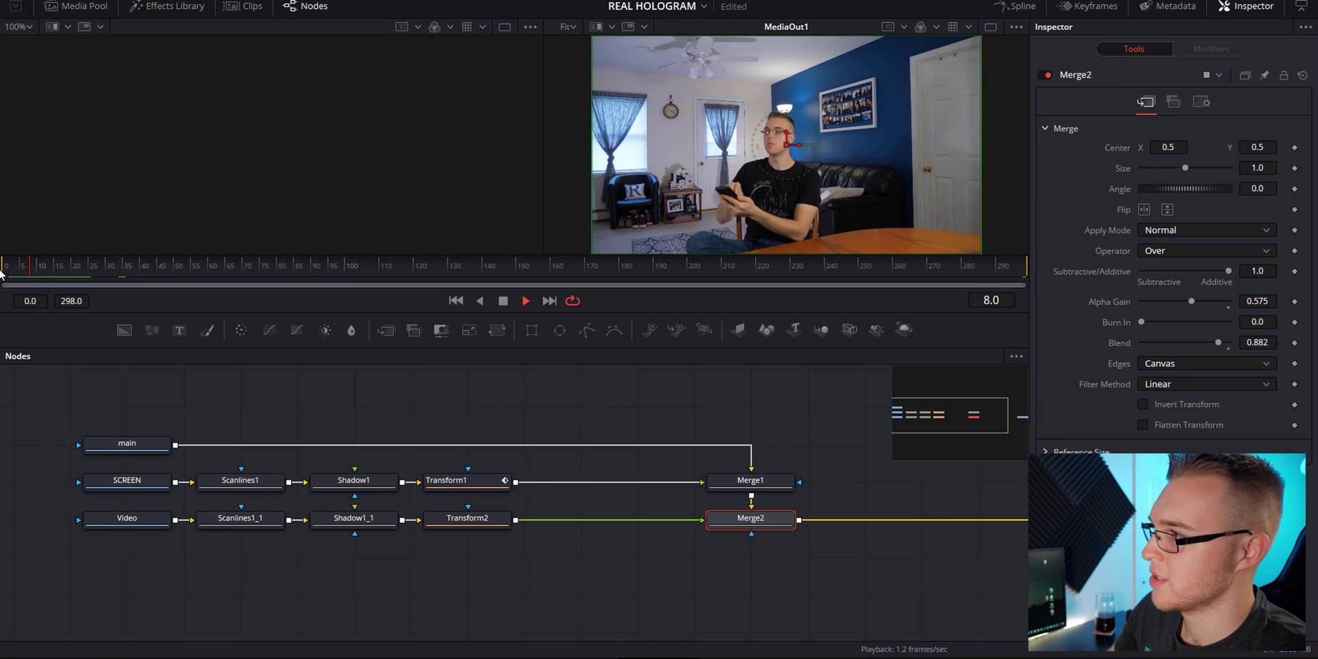
pyautogui.press('space')
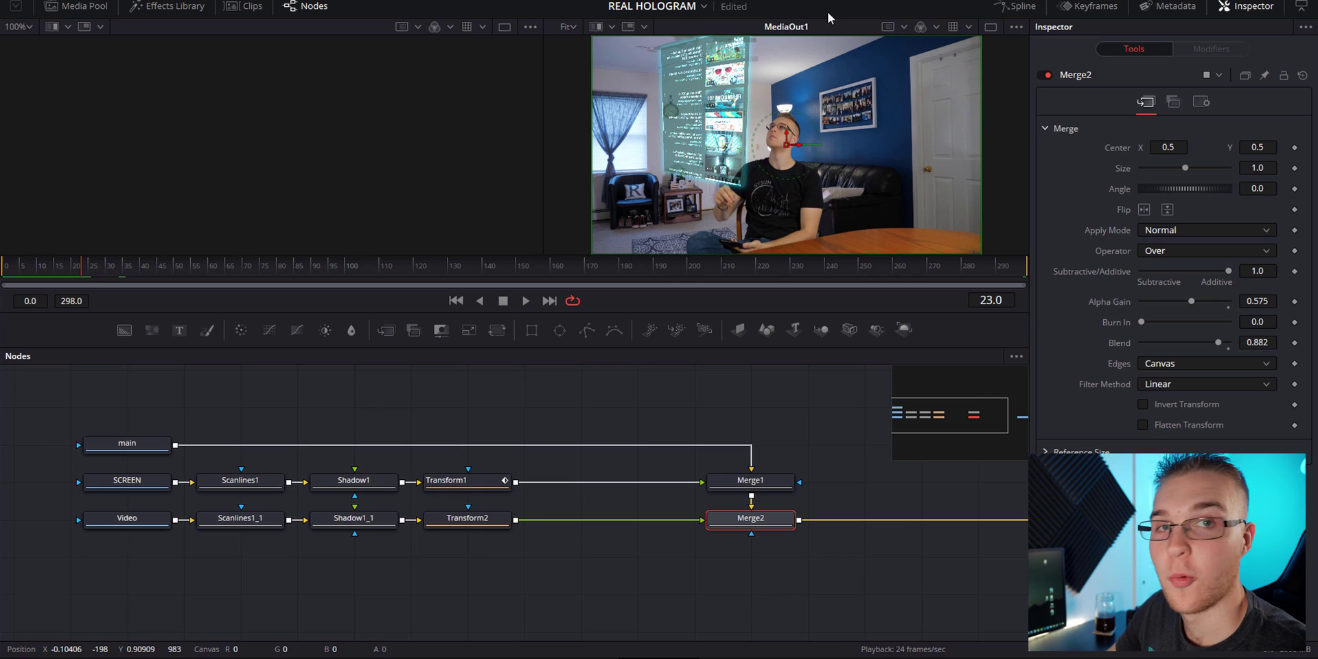
# Smooth all of Transform1's Size and Displacement keyframes in the Spline editor, and play back the eased animation.
pyautogui.click(1029, 7)
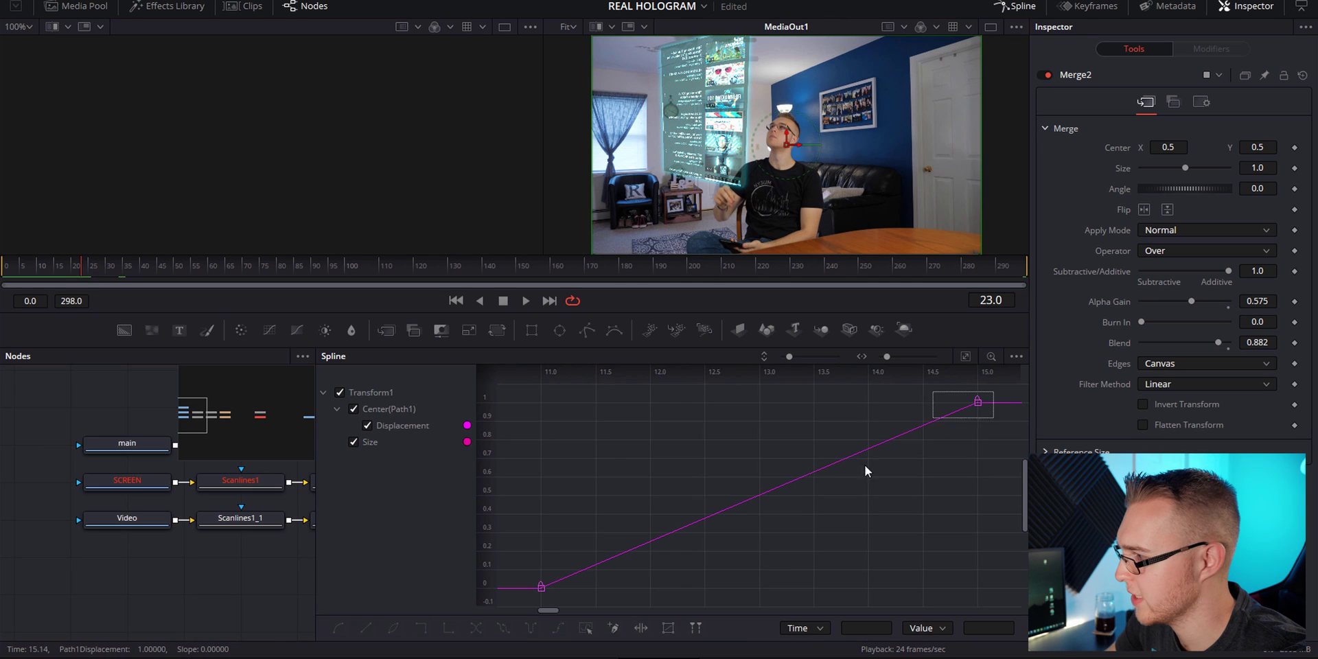
pyautogui.moveTo(866, 471); pyautogui.dragTo(516, 603)
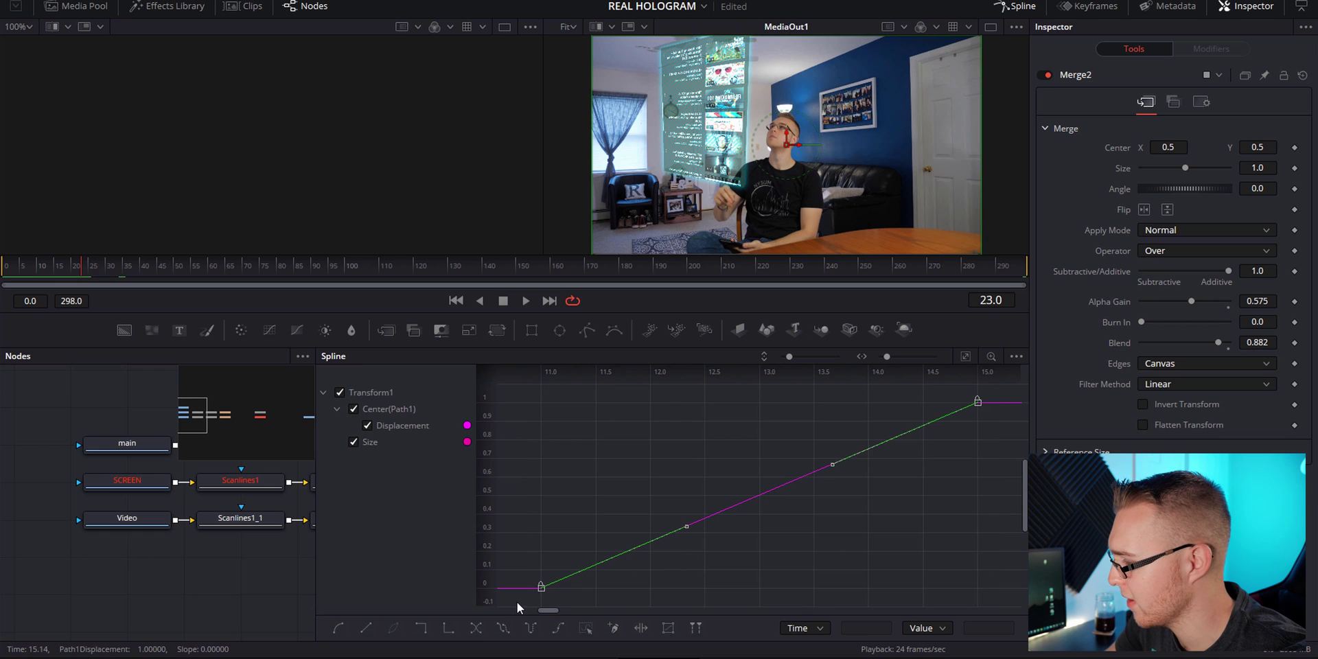
pyautogui.press('s')
pyautogui.press('space')
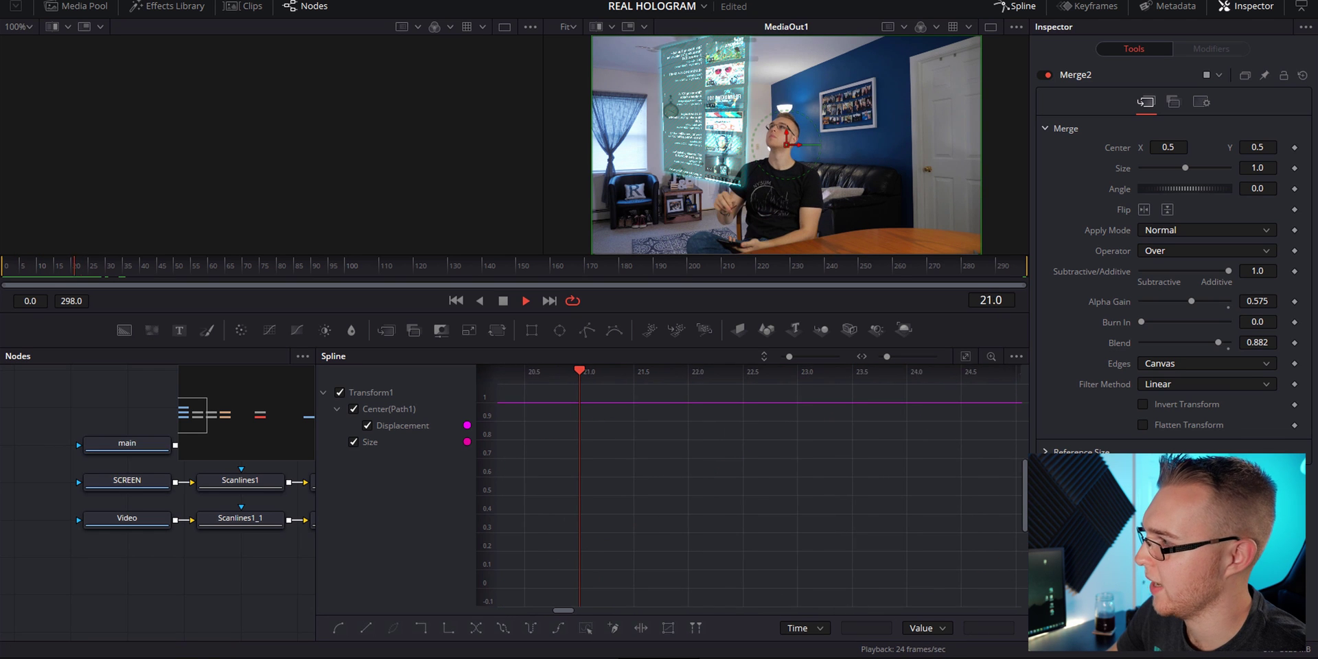
pyautogui.press('space')
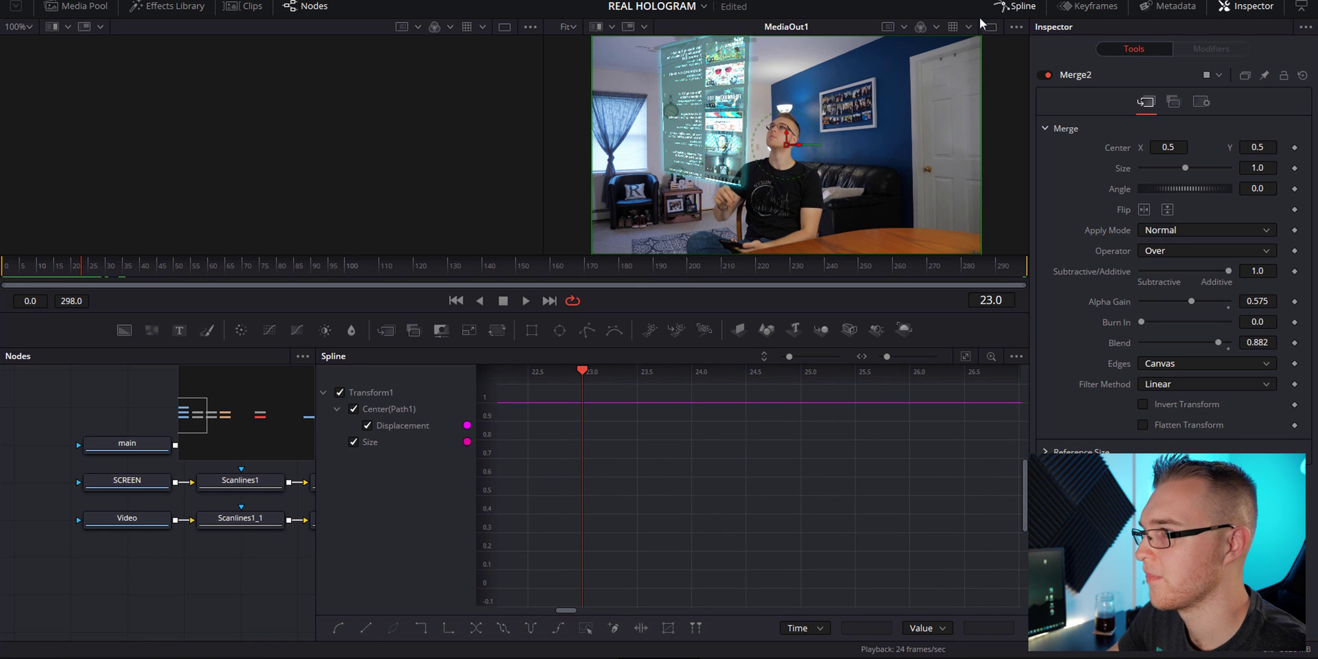
pyautogui.click(1015, 6)
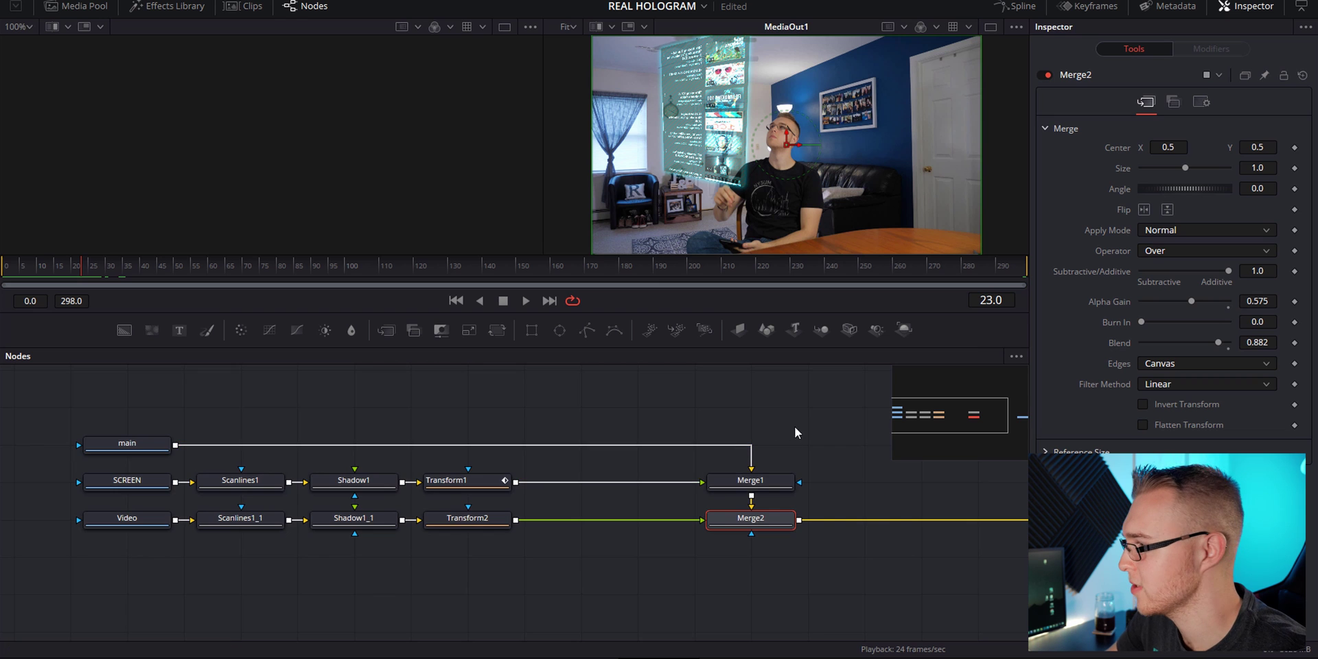
# Keyframe Transform2's Size and Center at frame 275, where the swipe gesture begins.
pyautogui.moveTo(795, 431); pyautogui.dragTo(747, 413)
pyautogui.click(418, 499)
pyautogui.click(690, 265)
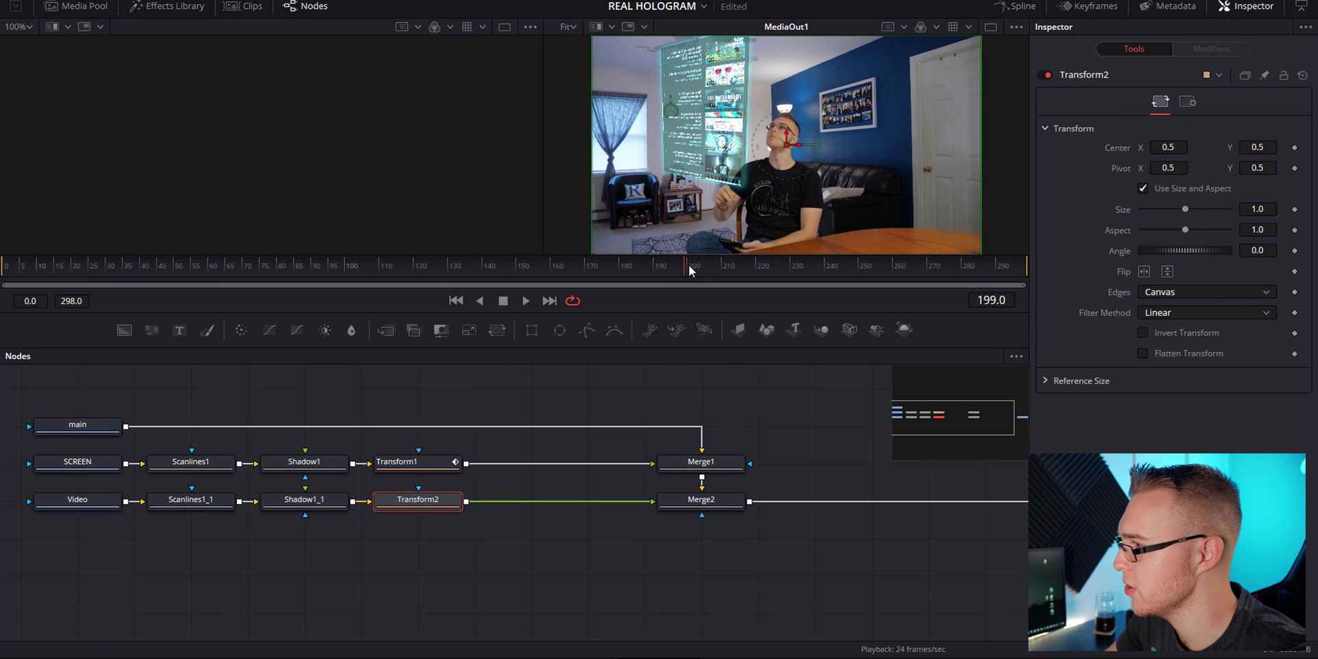
pyautogui.moveTo(689, 265); pyautogui.dragTo(743, 283)
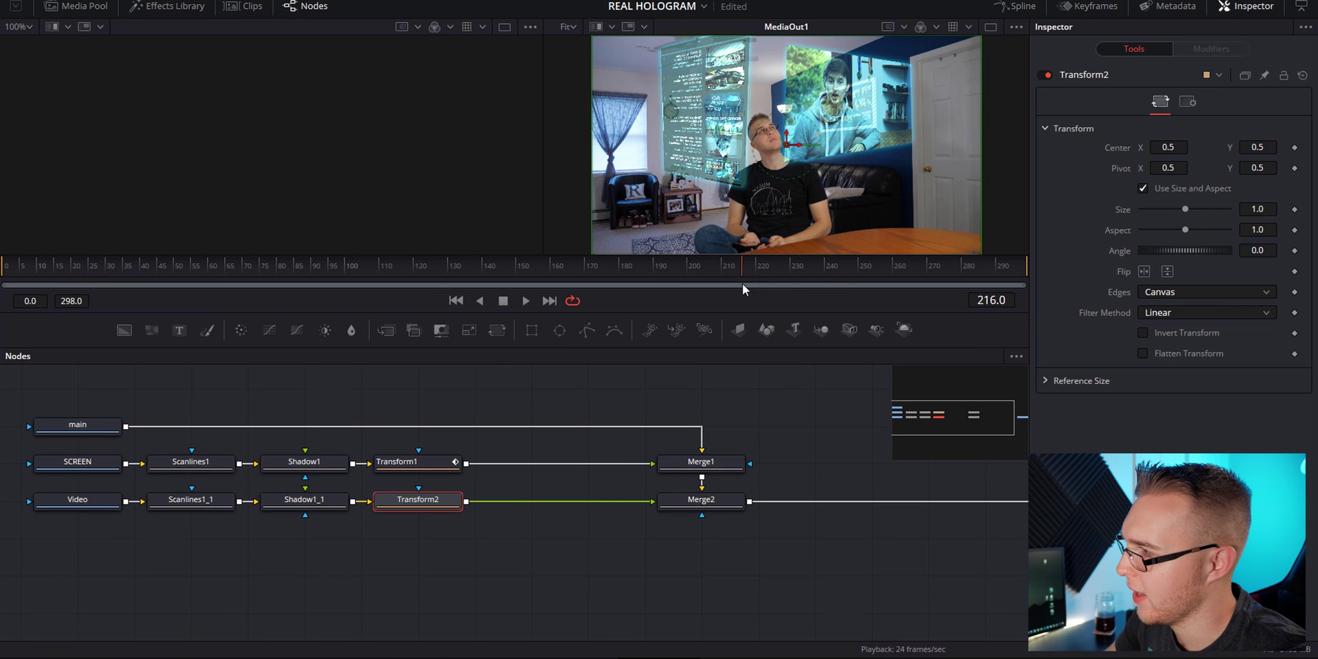
pyautogui.moveTo(837, 274); pyautogui.dragTo(945, 282)
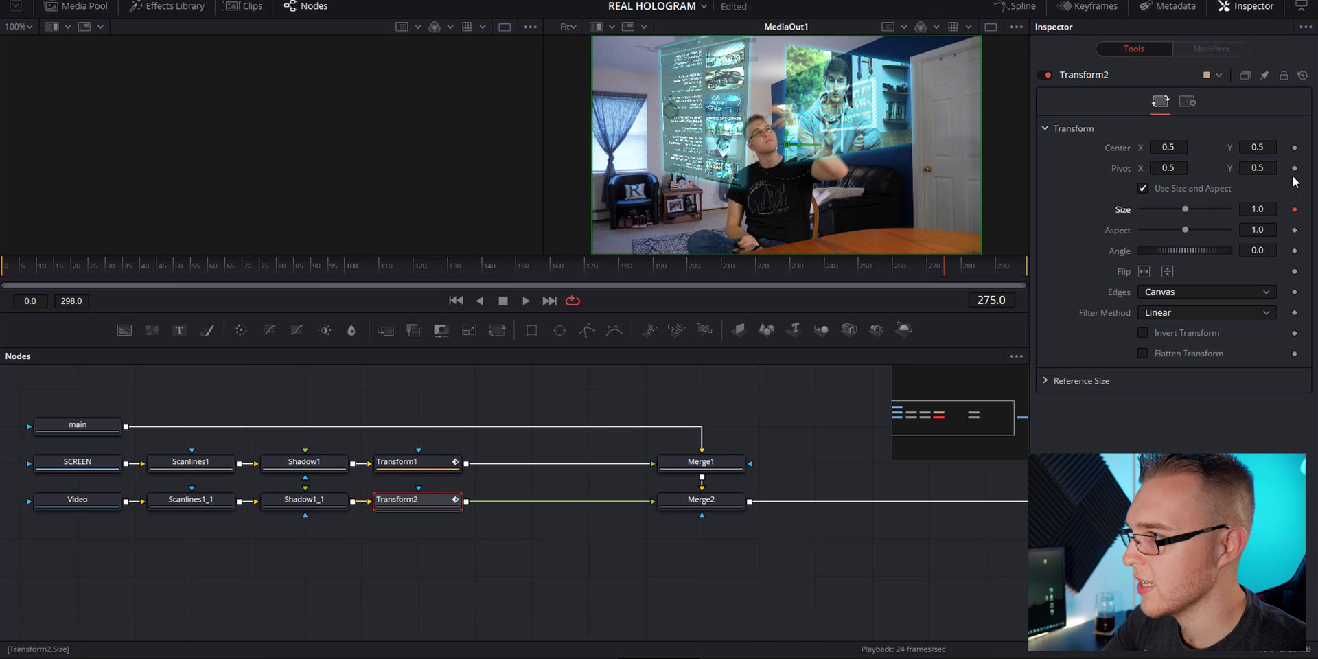
pyautogui.click(1295, 148)
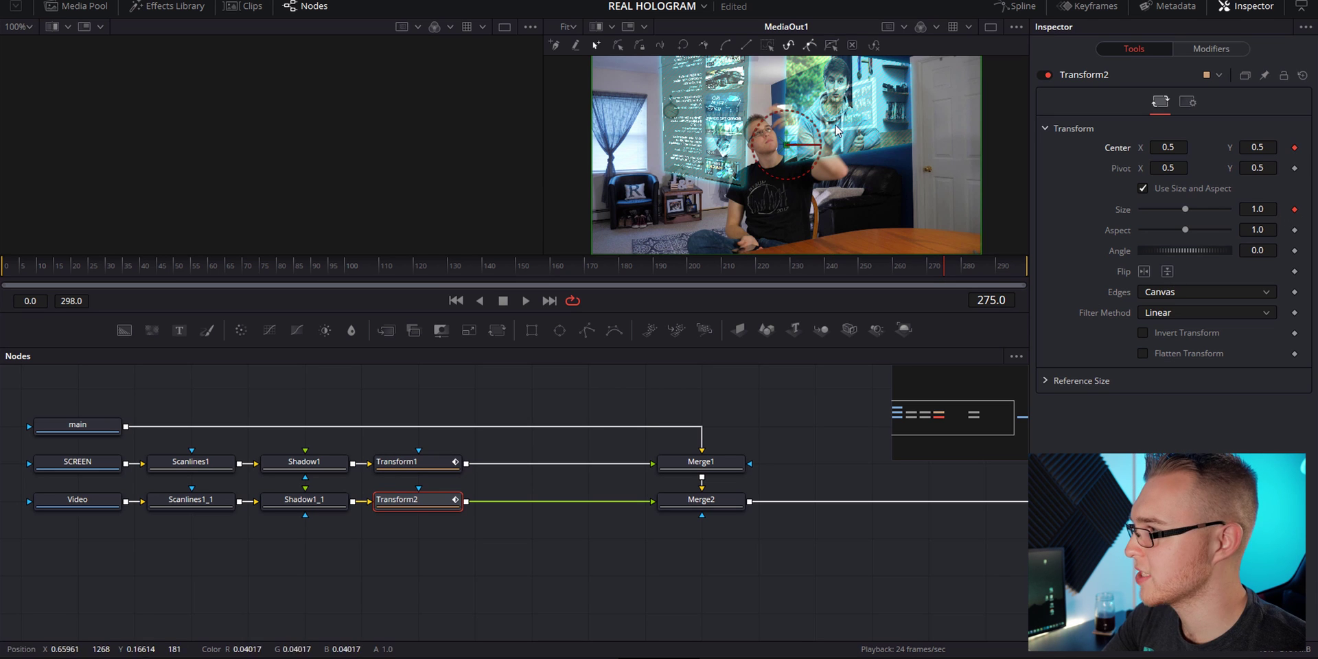
# At frame 279, shrink the video overlay to a tiny size with Transform2 and move its Center up toward the door beyond the raised hand.
pyautogui.scroll(2, 820, 447)
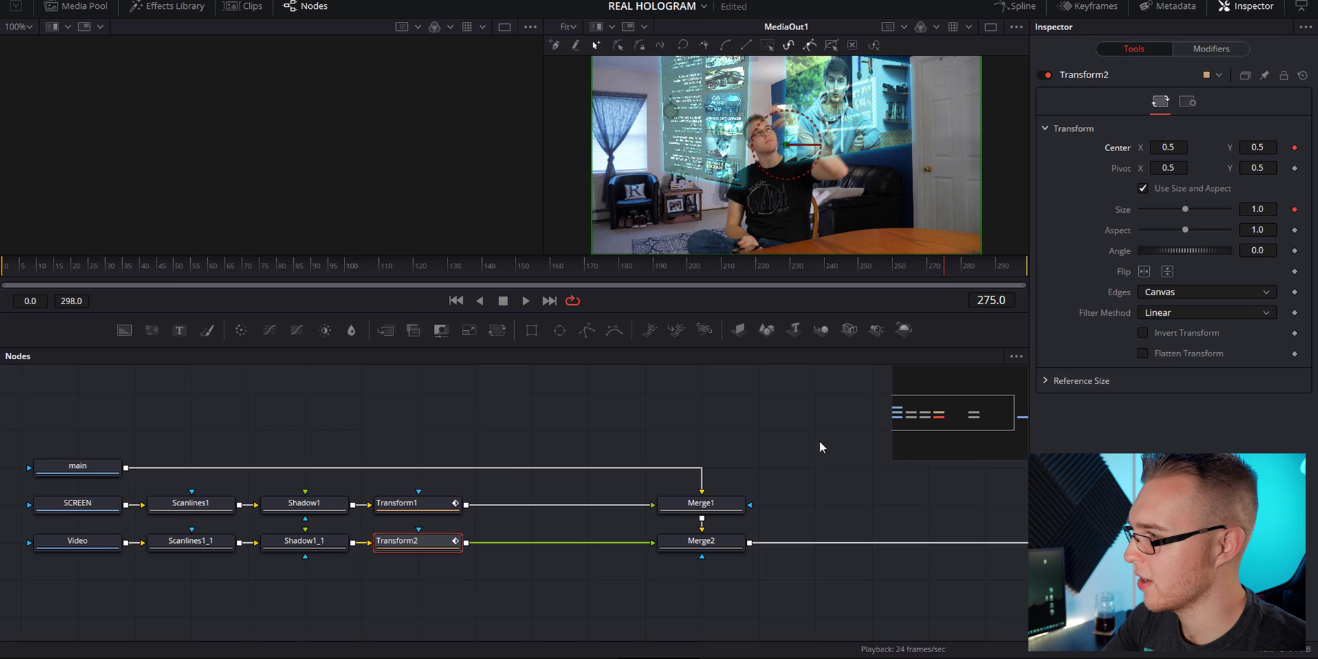
pyautogui.click(949, 268)
pyautogui.moveTo(948, 348); pyautogui.dragTo(949, 416)
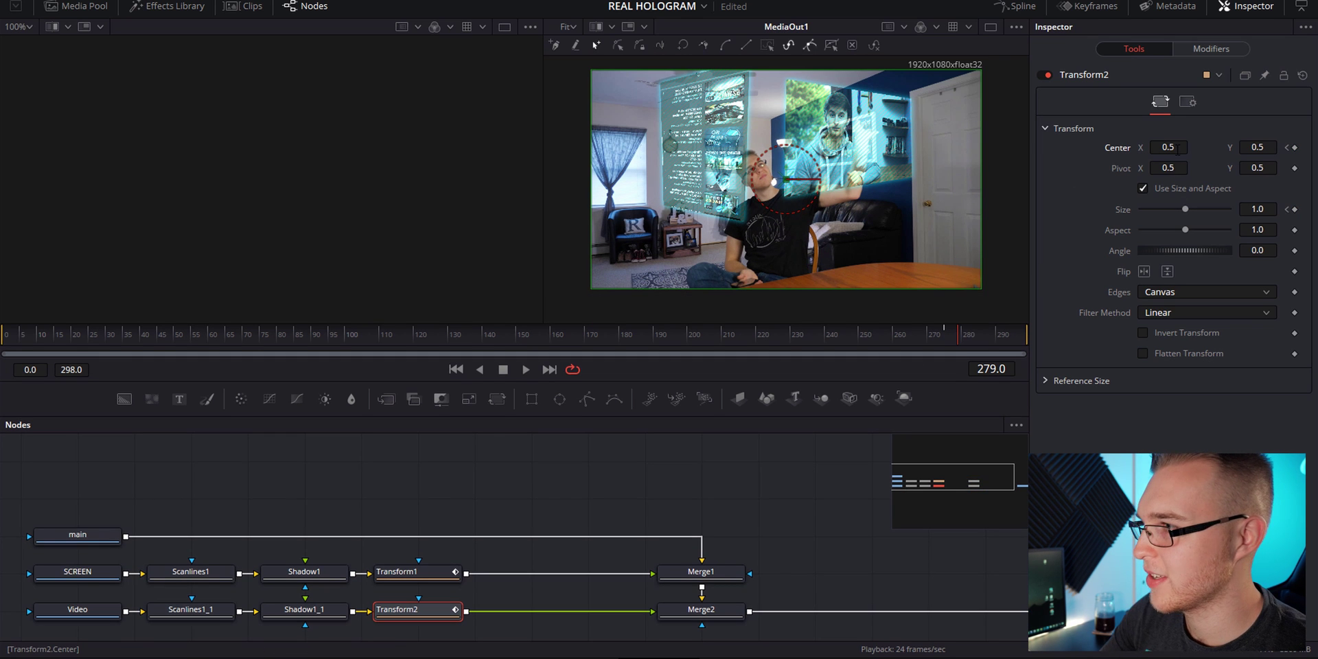
pyautogui.moveTo(1186, 210); pyautogui.dragTo(1151, 210)
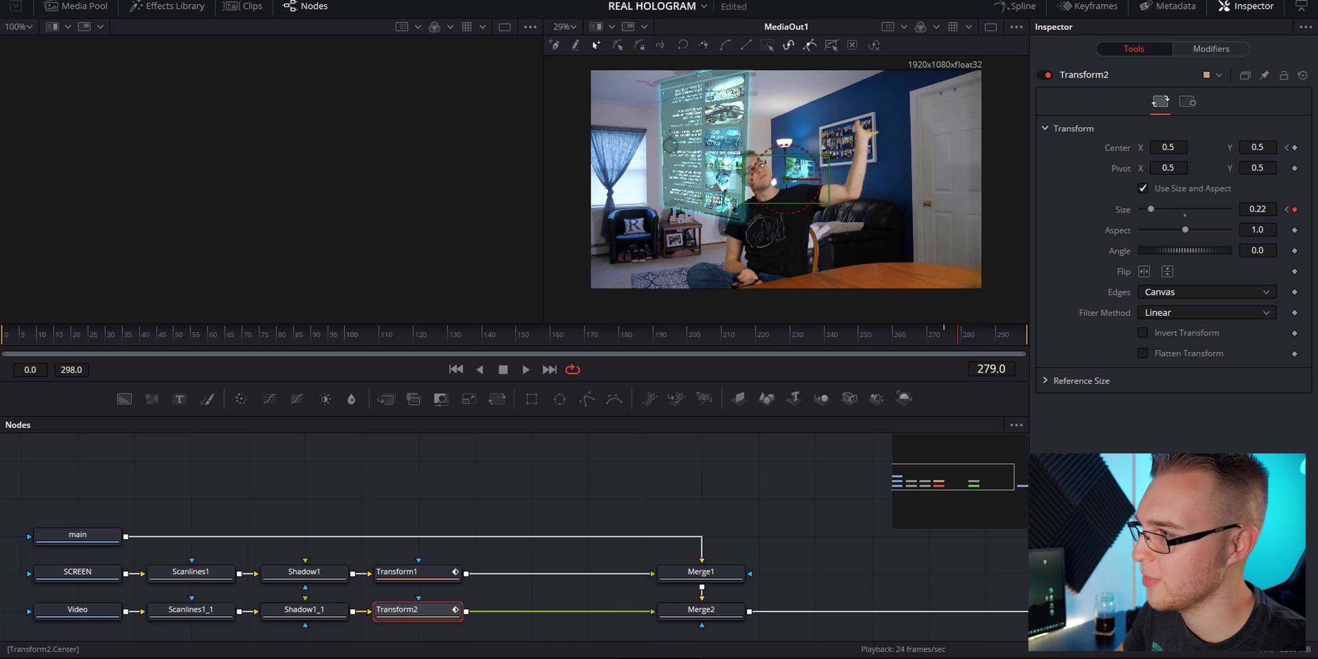
pyautogui.moveTo(790, 179); pyautogui.dragTo(919, 129)
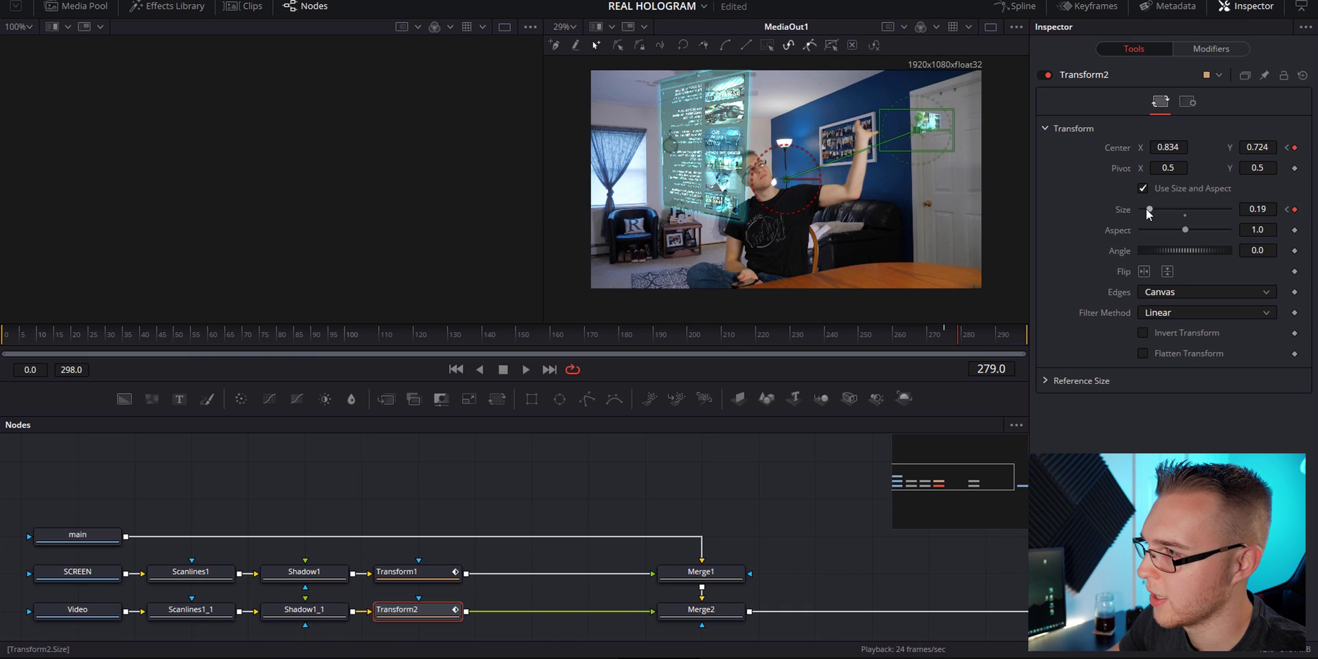
pyautogui.moveTo(1150, 213); pyautogui.dragTo(1142, 212)
pyautogui.moveTo(910, 339); pyautogui.dragTo(944, 343)
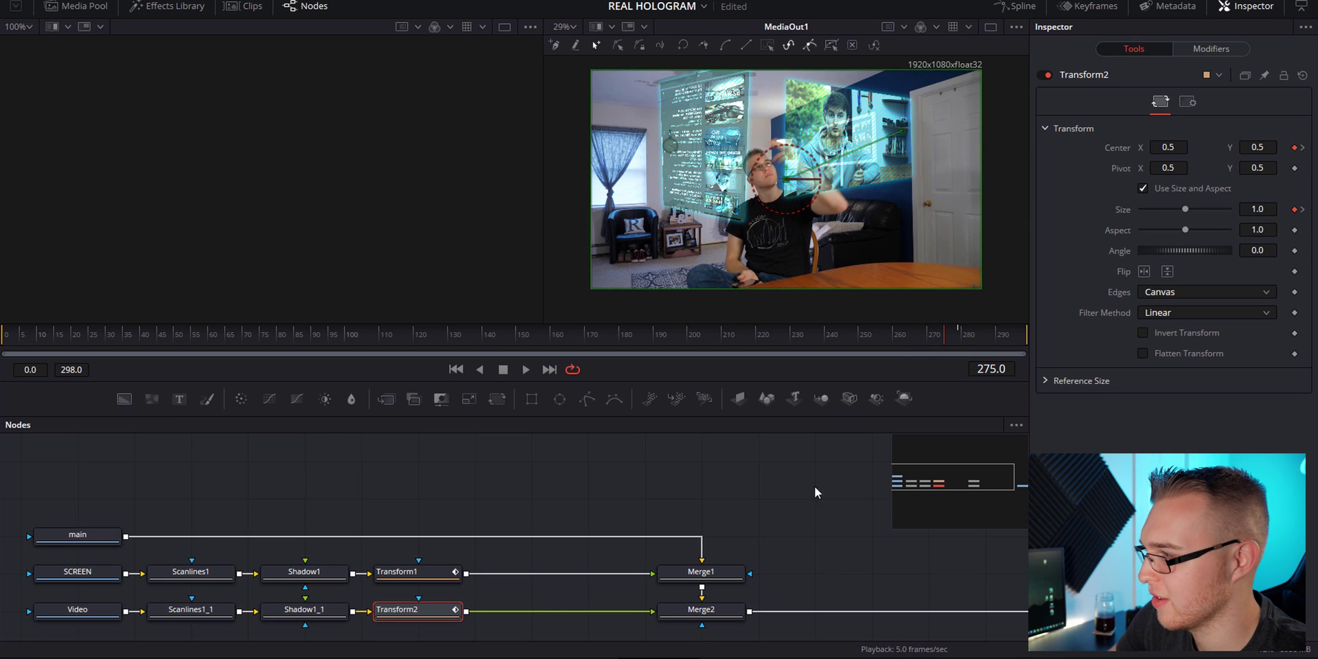
# Fade out the video overlay by keyframing Merge2's Blend at 0.882 on frame 275 and 0.0 on frame 280.
pyautogui.click(724, 607)
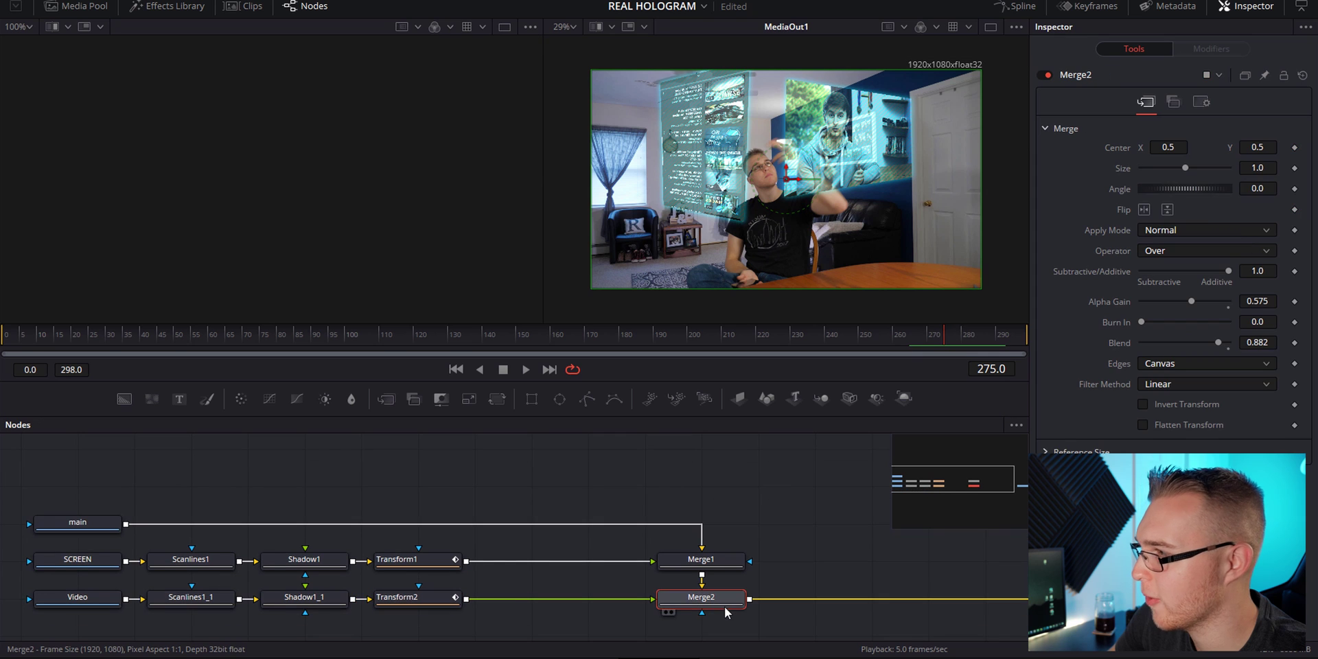
pyautogui.click(834, 168)
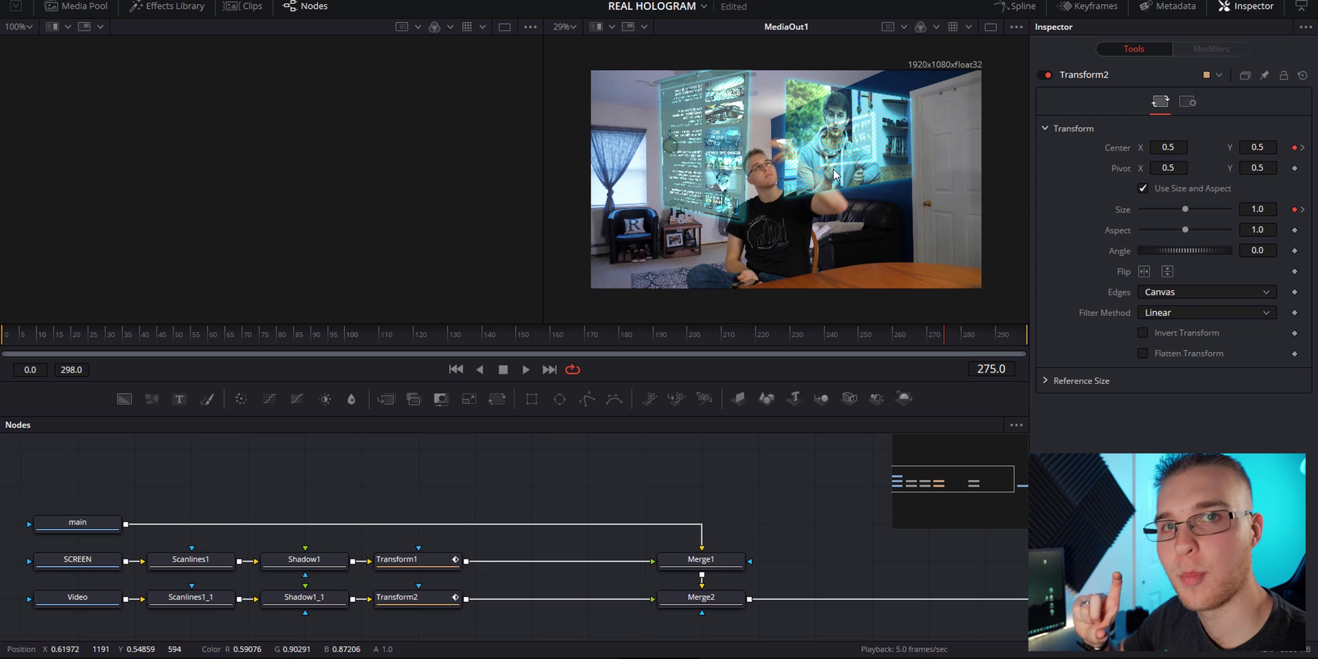
pyautogui.click(413, 603)
pyautogui.click(950, 336)
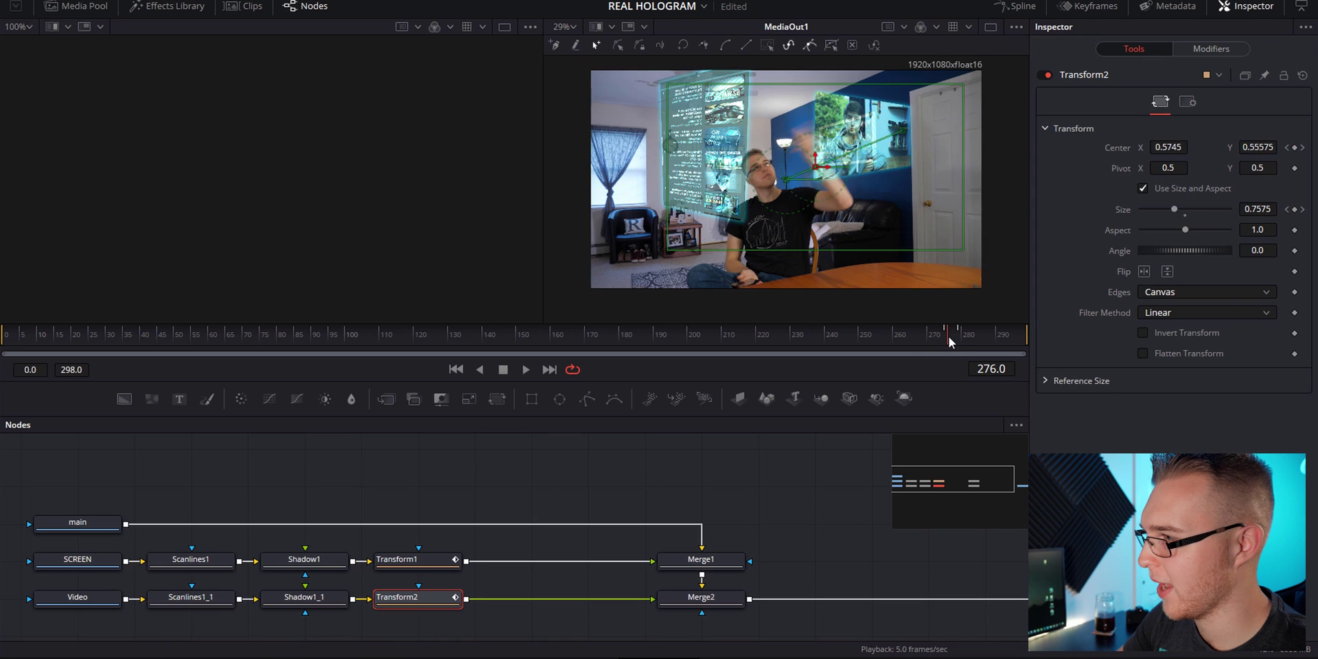
pyautogui.moveTo(948, 336); pyautogui.dragTo(938, 332)
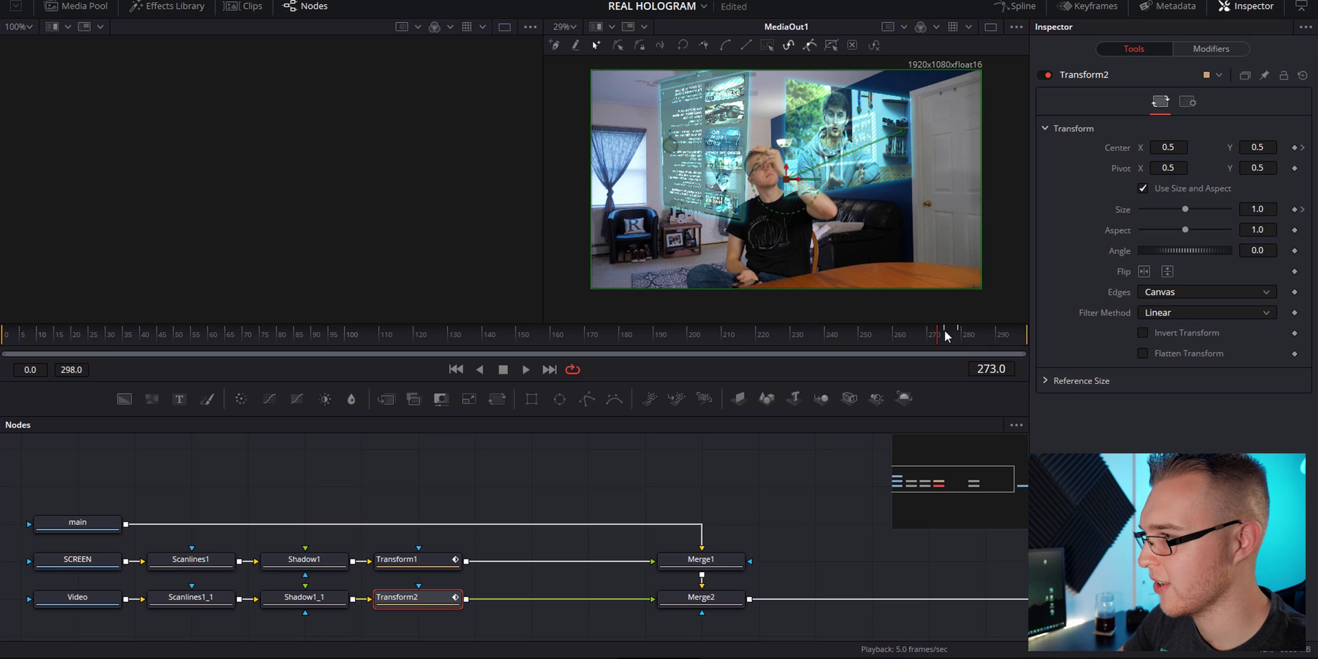
pyautogui.click(945, 334)
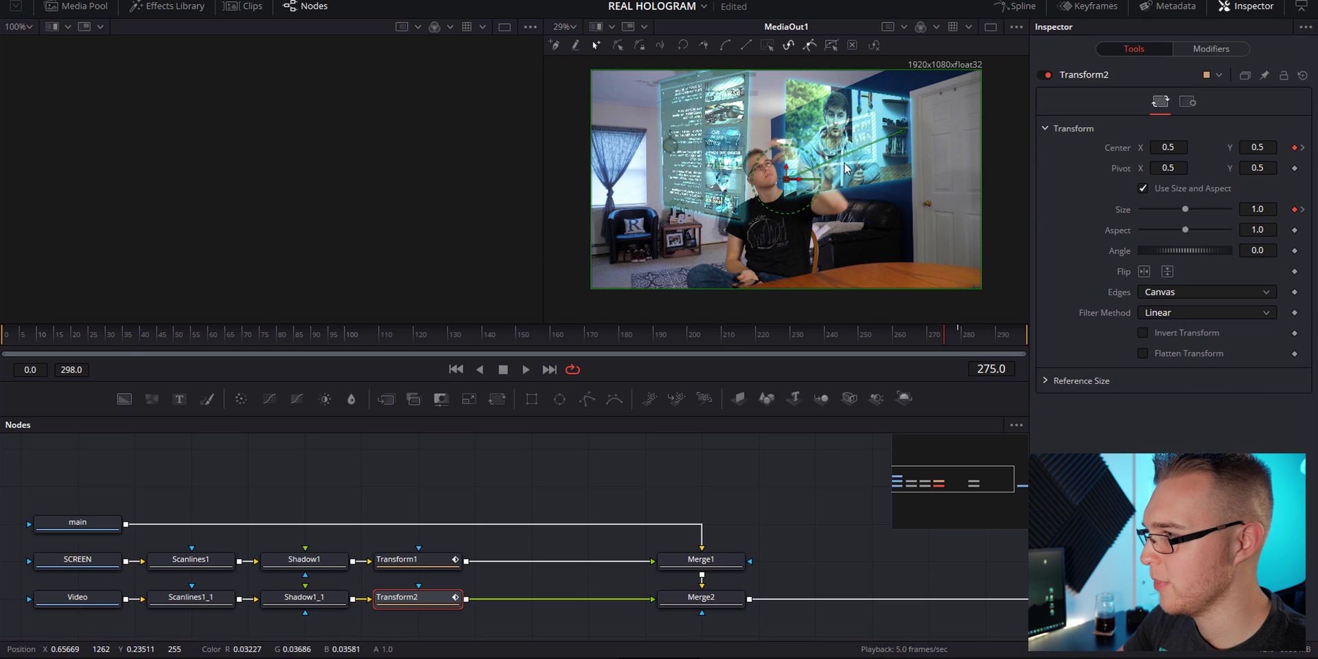
pyautogui.click(706, 604)
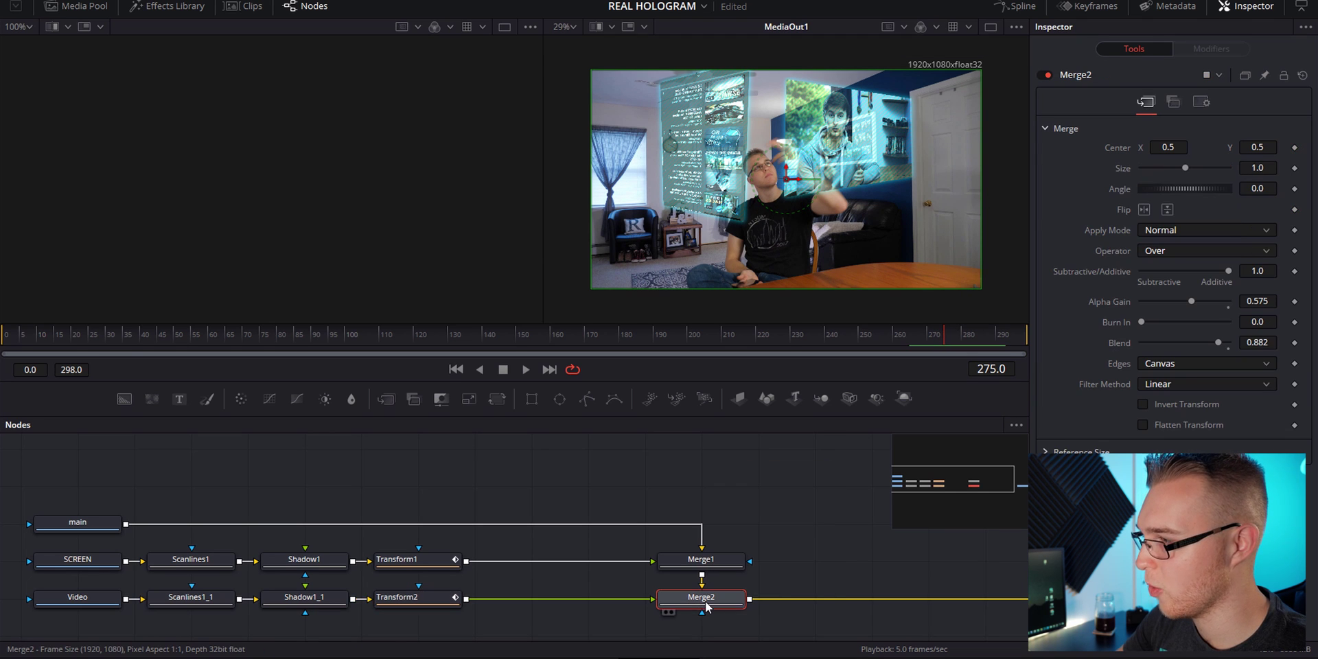
pyautogui.click(1295, 343)
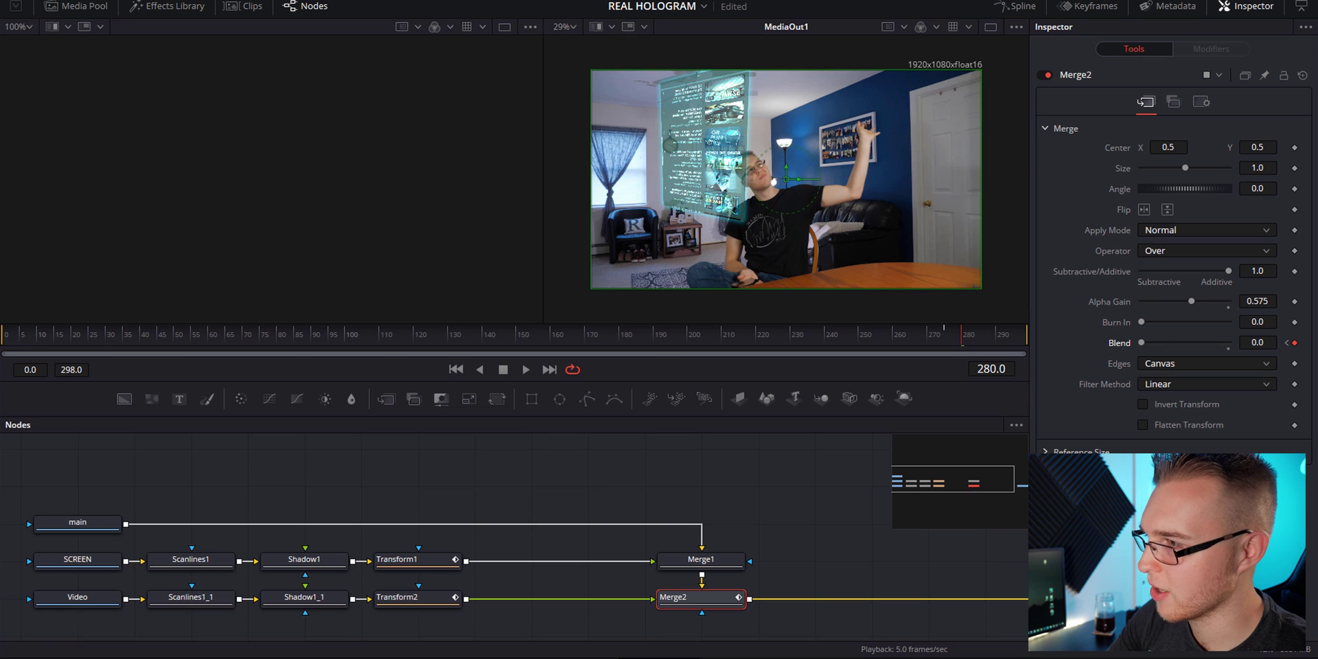
# Enable Motion Blur on Transform2 with Quality 5 and Shutter Angle 73.7, and play back the swipe.
pyautogui.click(415, 597)
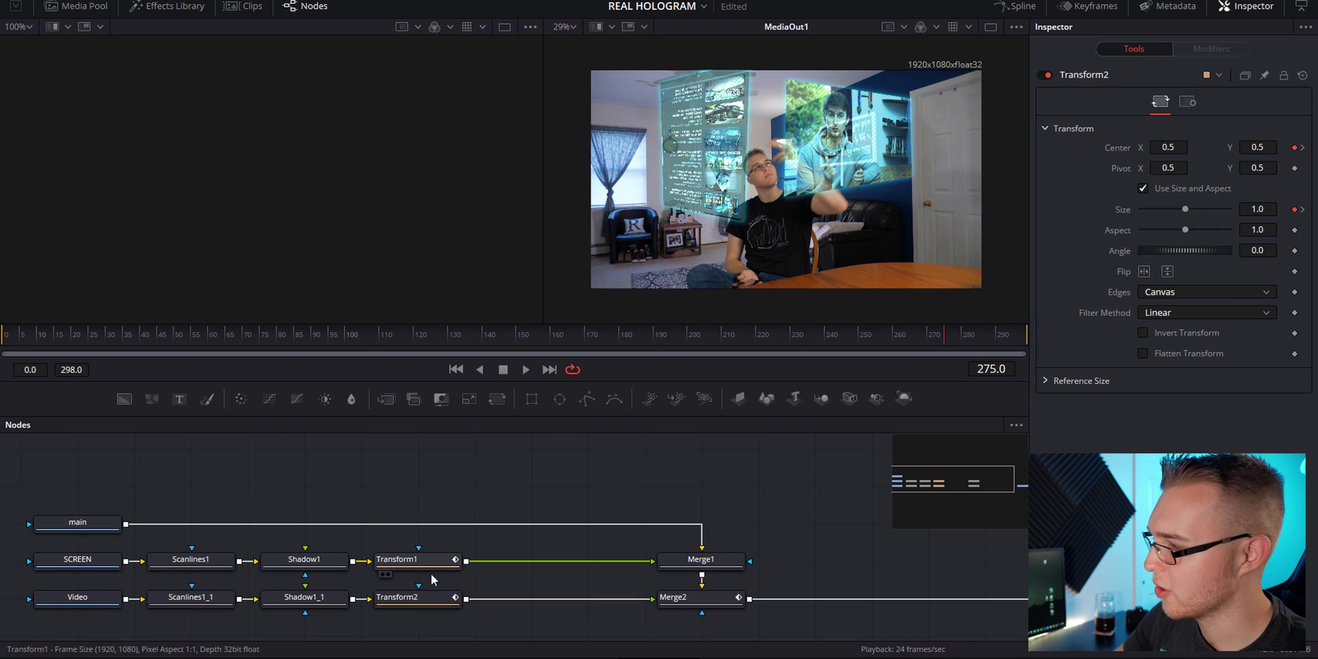
pyautogui.click(416, 596)
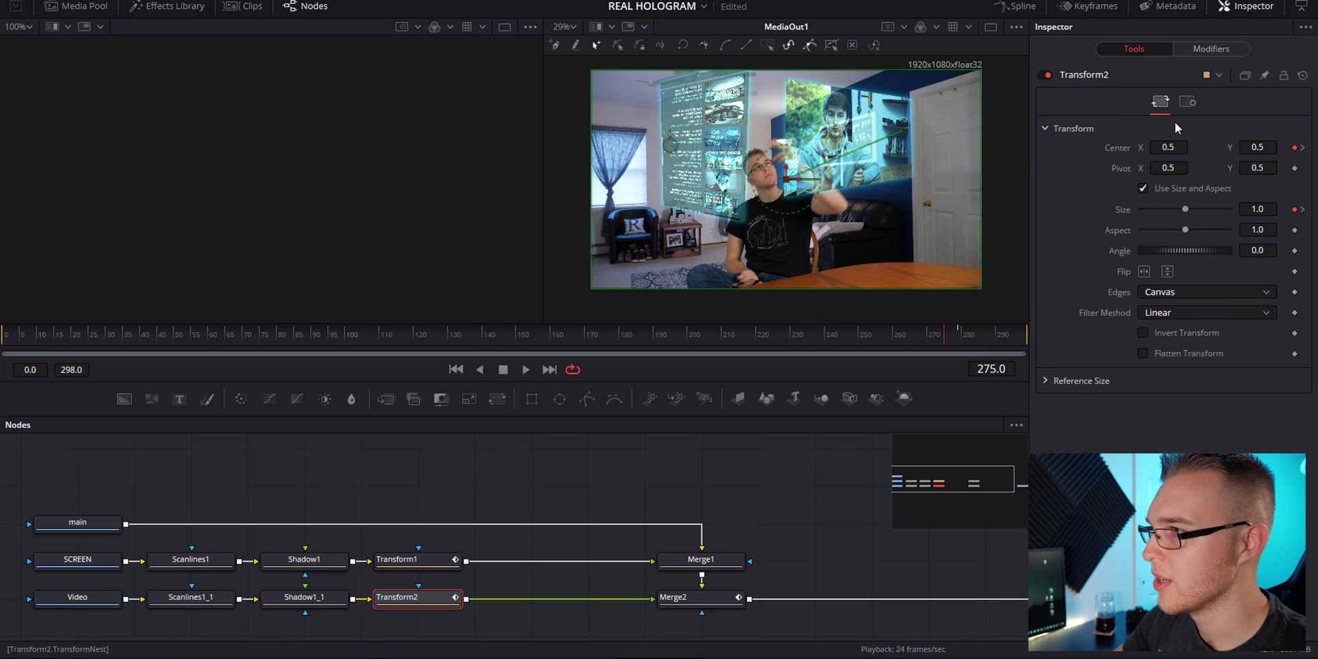
pyautogui.click(1188, 103)
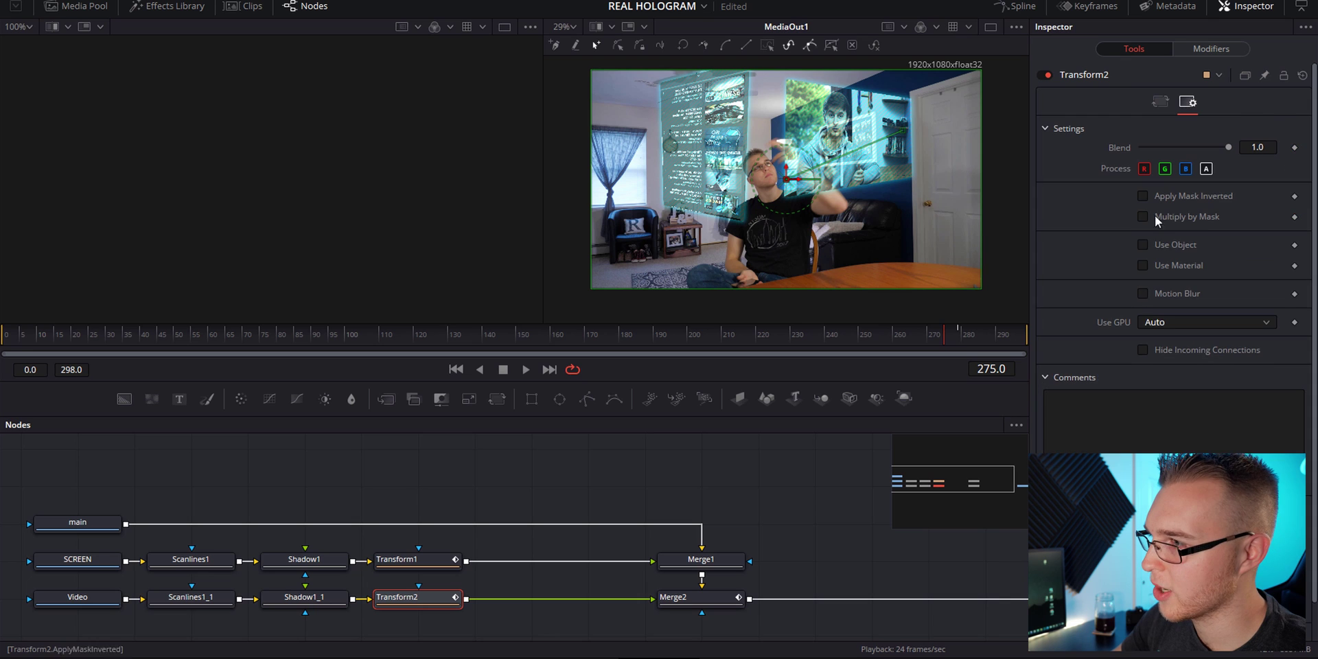
pyautogui.click(1143, 293)
pyautogui.moveTo(1159, 315); pyautogui.dragTo(1186, 316)
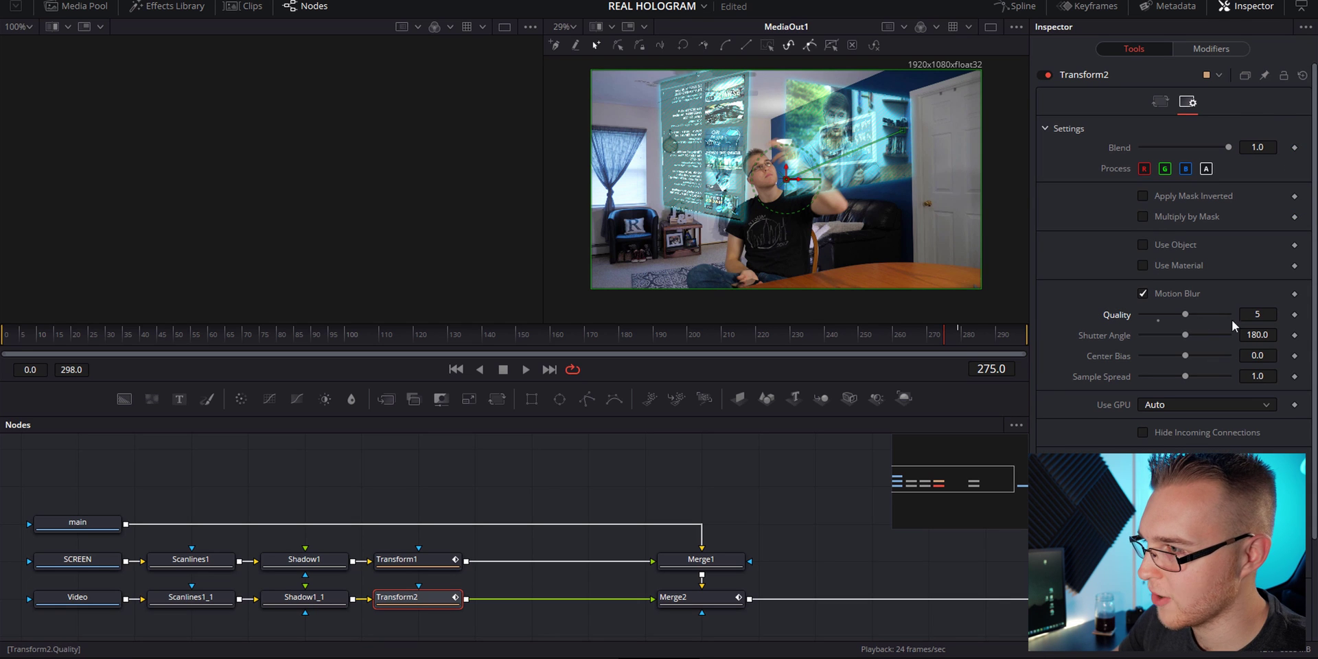
pyautogui.moveTo(1185, 335); pyautogui.dragTo(1159, 347)
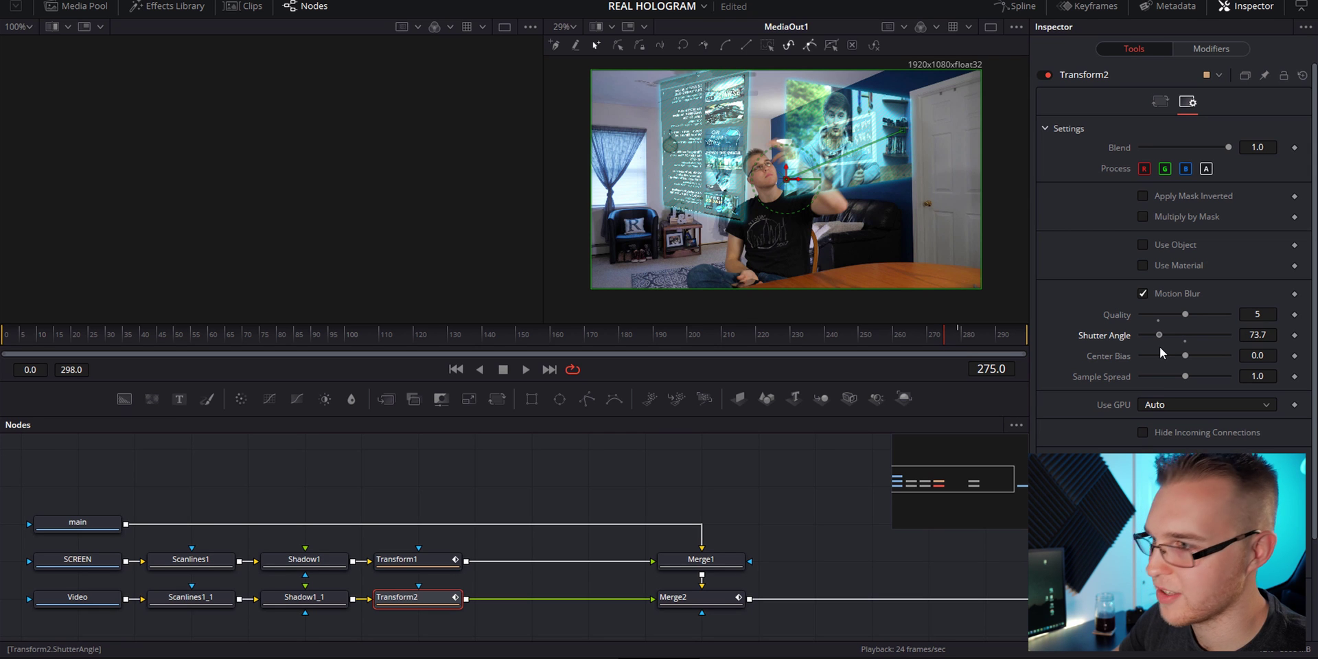
pyautogui.click(912, 336)
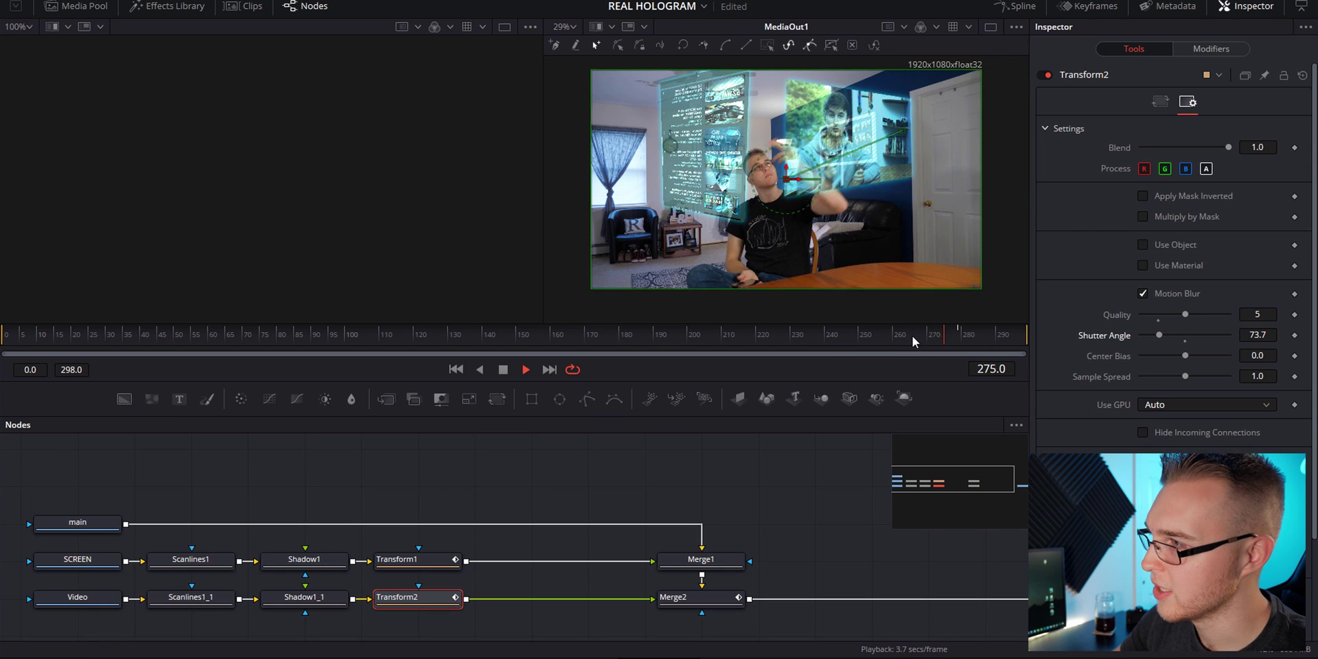